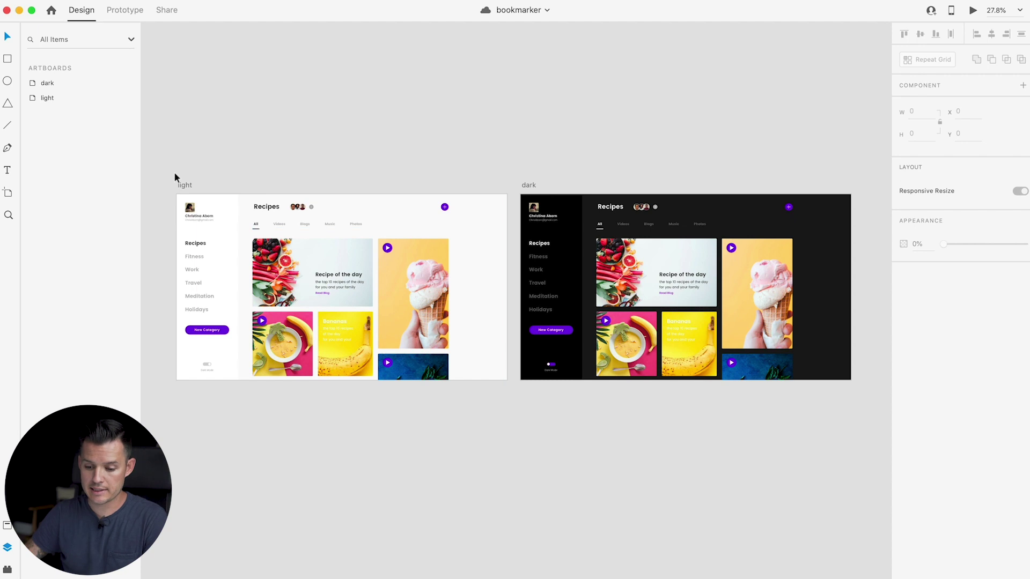
- Select the toggle component inside the left bar's dark mode group on the light artboard
{"action": "key", "text": "v"}
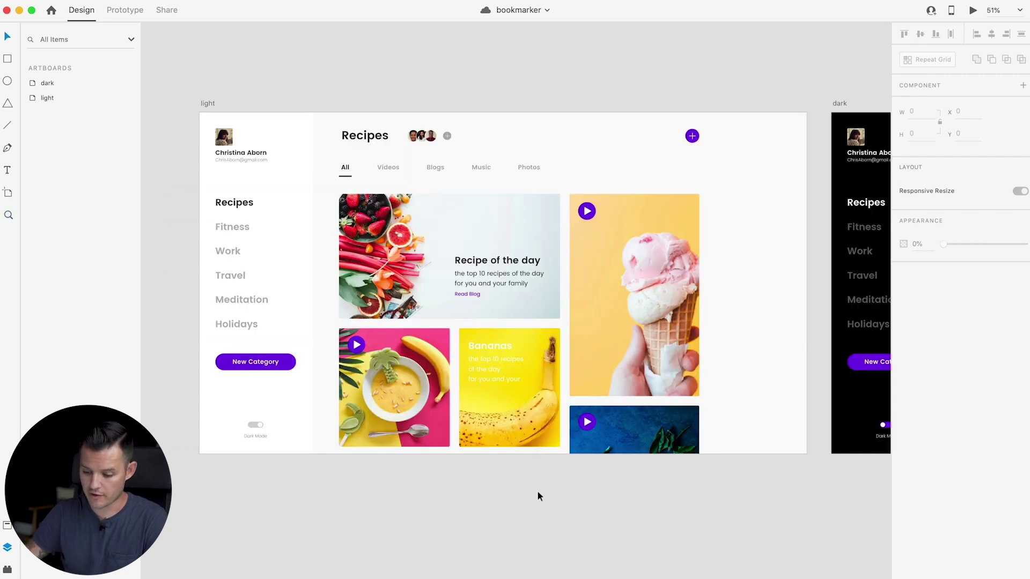
{"action": "left_click_drag", "start_coordinate": [557, 491], "coordinate": [558, 480]}
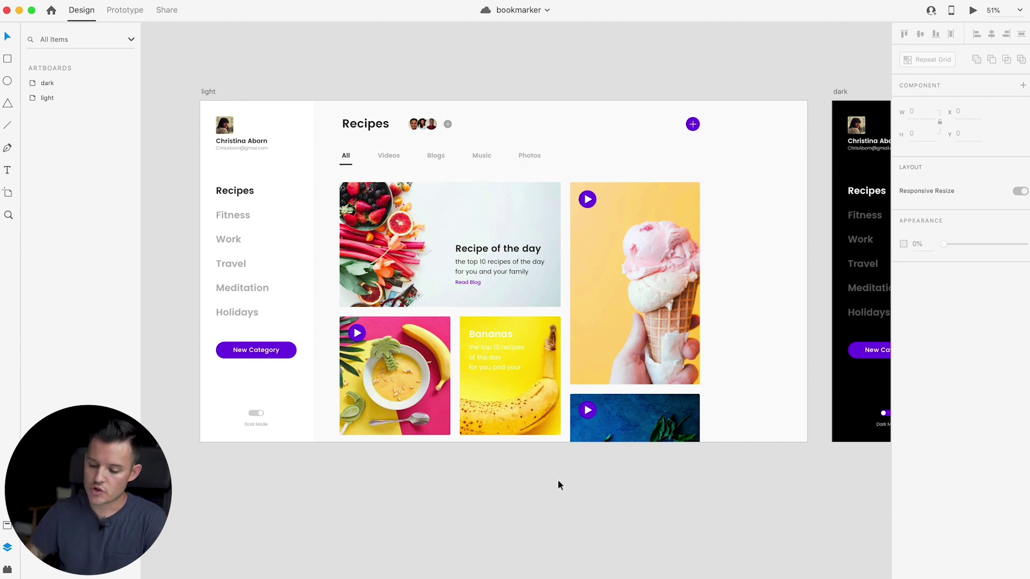
{"action": "left_click_drag", "start_coordinate": [559, 482], "coordinate": [628, 480]}
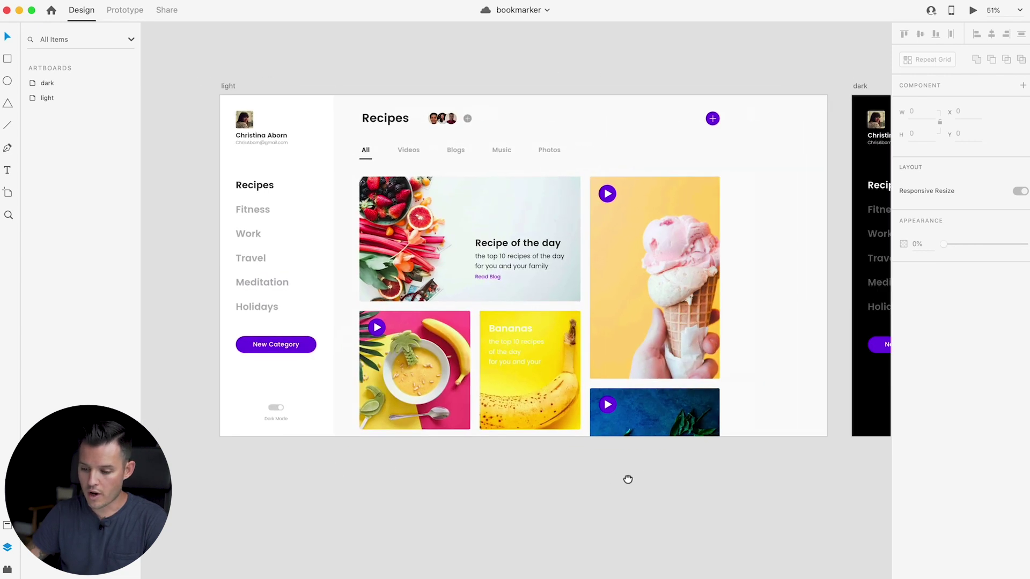
{"action": "left_click", "coordinate": [281, 409]}
{"action": "left_click", "coordinate": [32, 102]}
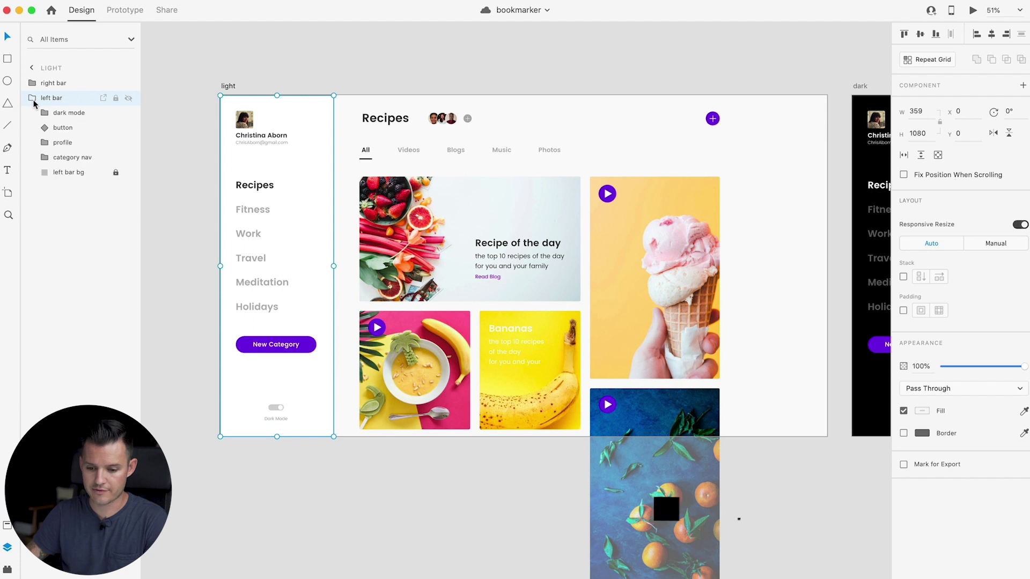
{"action": "left_click", "coordinate": [73, 113]}
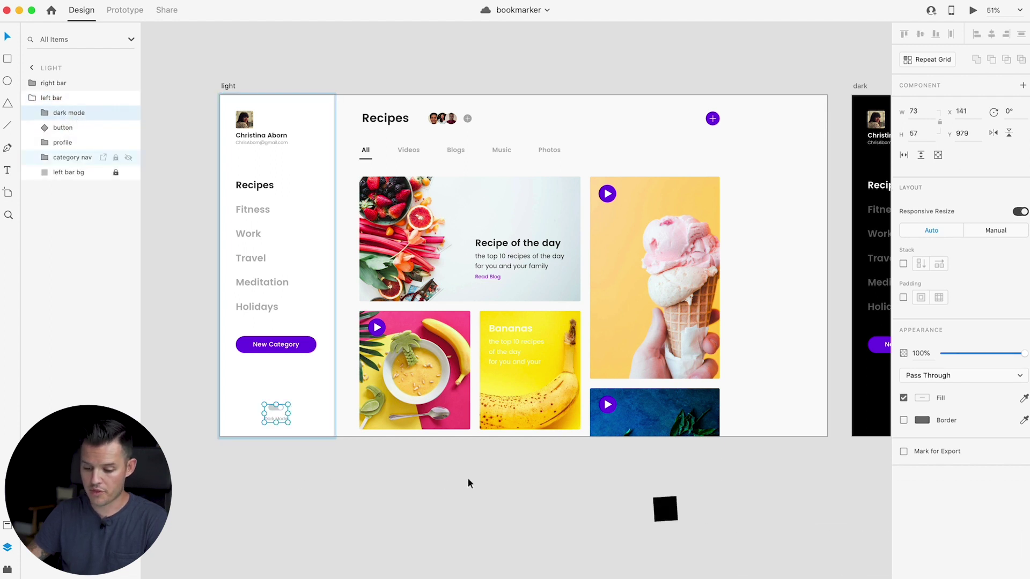
{"action": "scroll", "coordinate": [463, 477], "scroll_direction": "right", "scroll_amount": 5}
{"action": "scroll", "coordinate": [340, 478], "scroll_direction": "left", "scroll_amount": 5}
{"action": "left_click", "coordinate": [45, 113]}
{"action": "left_click", "coordinate": [76, 129]}
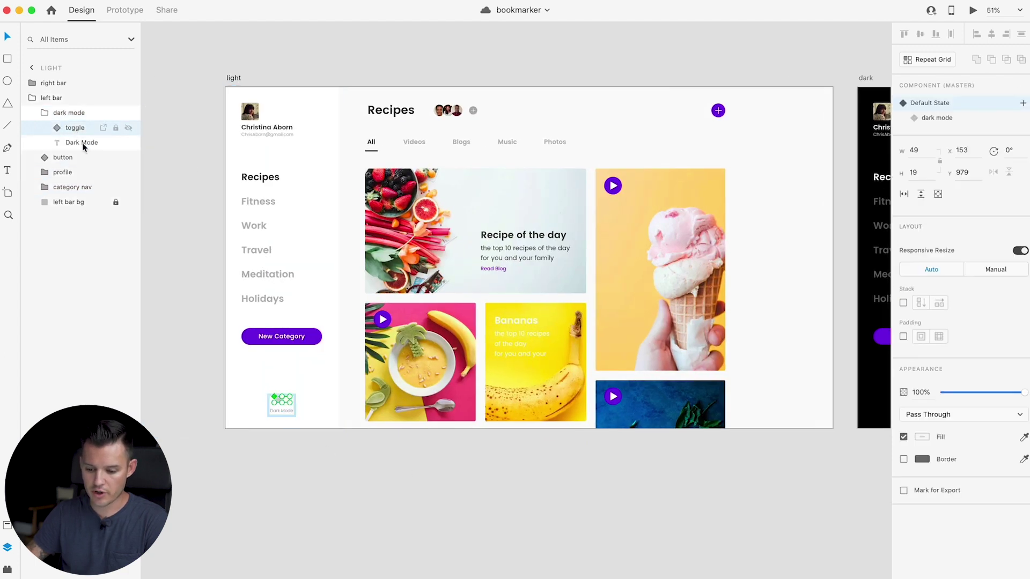
- Inspect the dark mode toggle on the light artboard up close
{"action": "key", "text": "super+equal"}
{"action": "key", "text": "super+equal"}
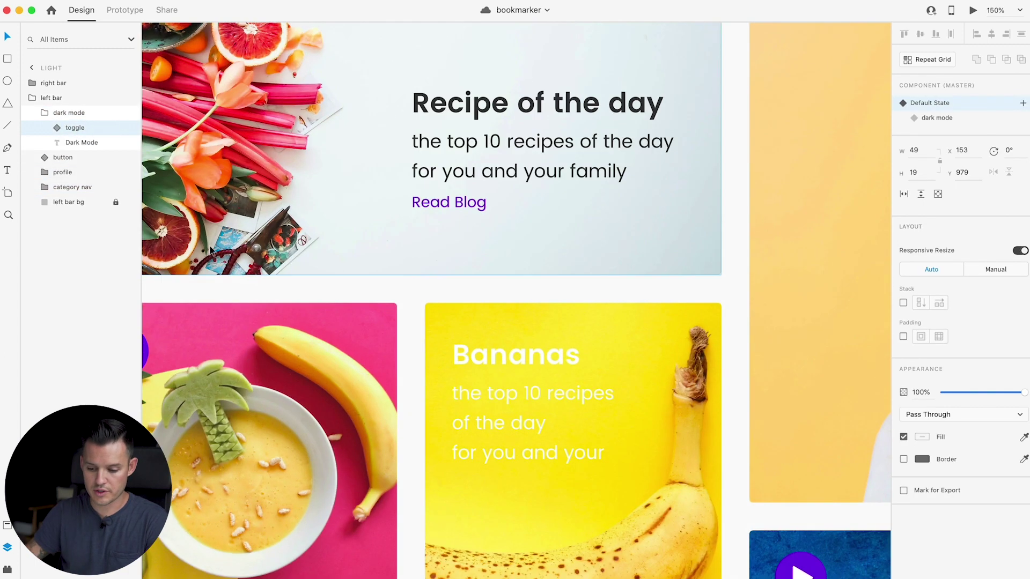
{"action": "scroll", "coordinate": [303, 425], "scroll_direction": "left", "scroll_amount": 10}
{"action": "scroll", "coordinate": [303, 425], "scroll_direction": "down", "scroll_amount": 3}
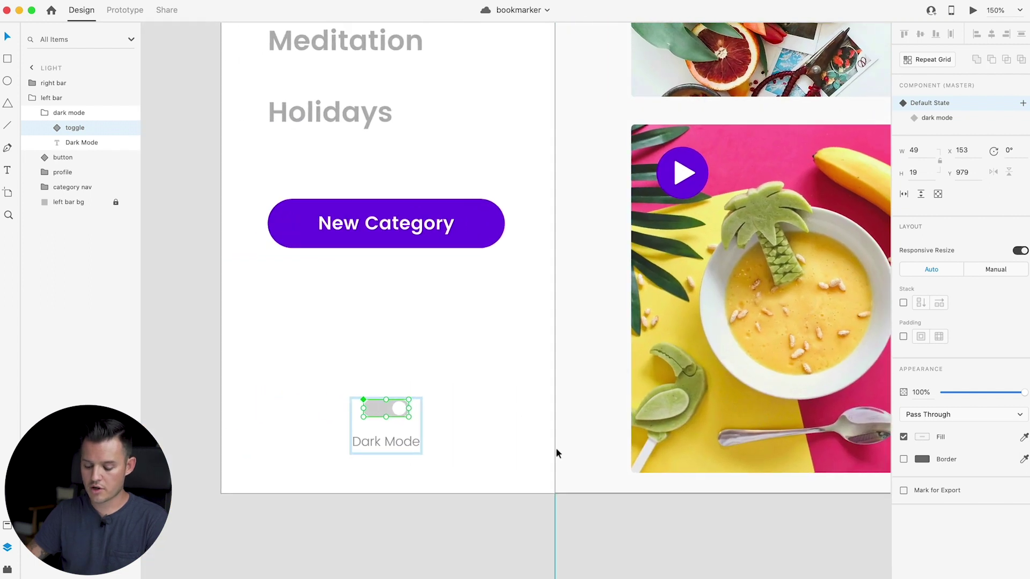
{"action": "key", "text": "super+minus"}
{"action": "key", "text": "super+minus"}
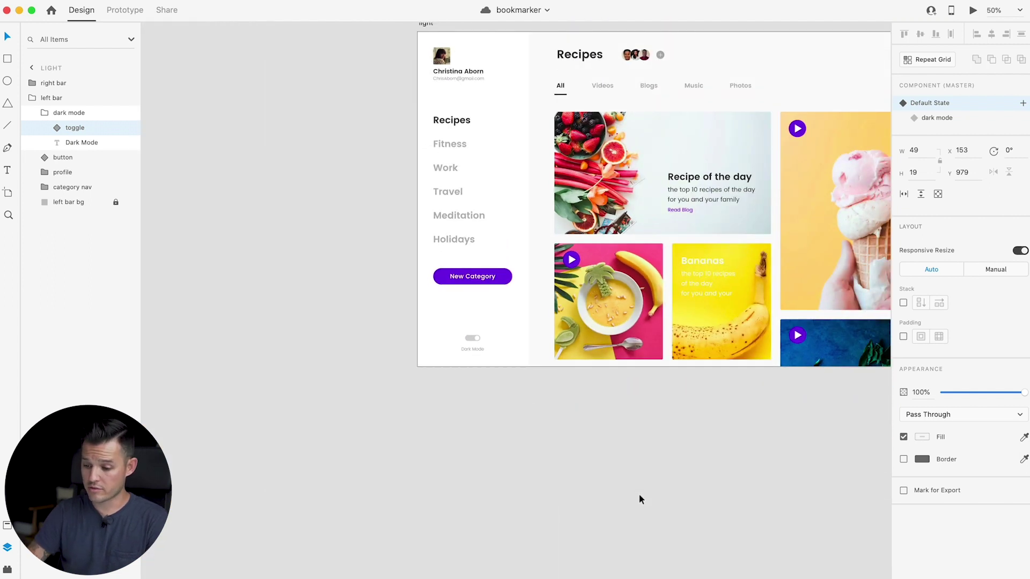
{"action": "scroll", "coordinate": [598, 474], "scroll_direction": "right", "scroll_amount": 6}
{"action": "scroll", "coordinate": [598, 474], "scroll_direction": "up", "scroll_amount": 3}
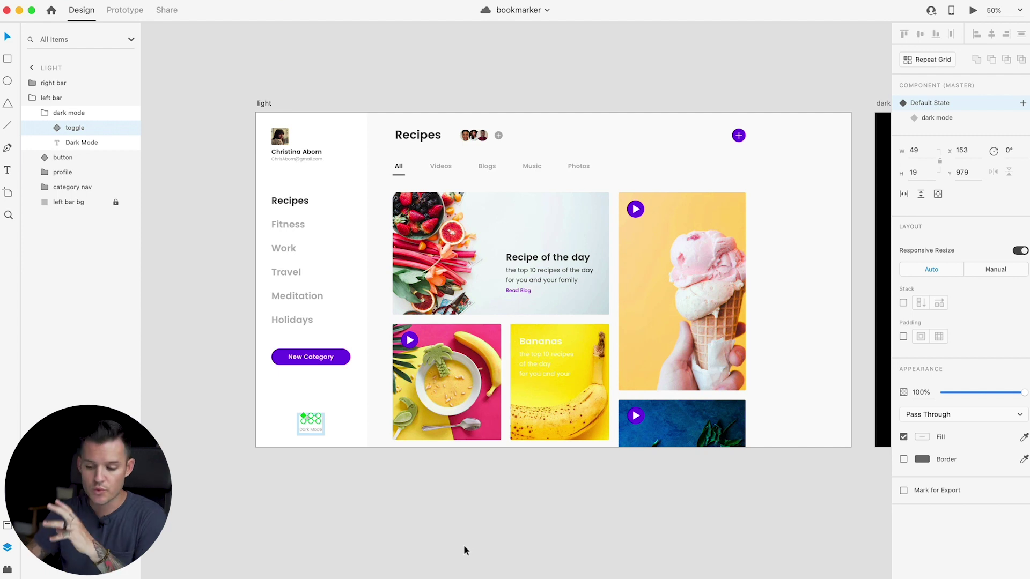
- Link the light artboard's toggle to the dark artboard in Prototype mode with a Tap trigger and the Auto-Animate action
{"action": "left_click", "coordinate": [131, 11]}
{"action": "left_click_drag", "start_coordinate": [596, 493], "coordinate": [481, 477]}
{"action": "left_click_drag", "start_coordinate": [225, 408], "coordinate": [772, 340]}
{"action": "left_click_drag", "start_coordinate": [784, 516], "coordinate": [664, 524]}
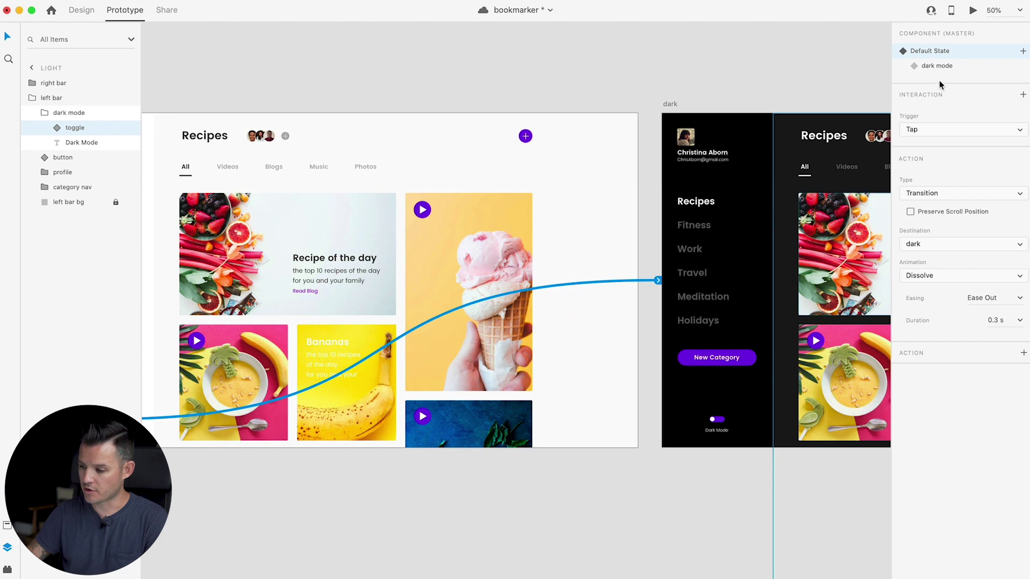
{"action": "left_click", "coordinate": [941, 190]}
{"action": "left_click", "coordinate": [939, 204]}
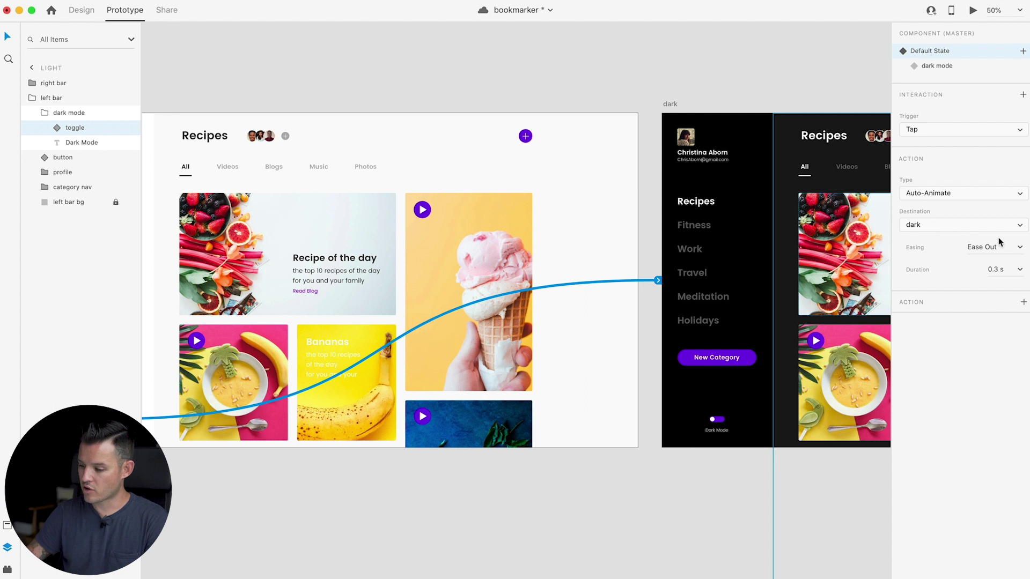
- Link the dark artboard's toggle back to the light artboard with a Tap trigger and the Auto-Animate action
{"action": "left_click", "coordinate": [715, 421]}
{"action": "double_click", "coordinate": [713, 422]}
{"action": "left_click_drag", "start_coordinate": [726, 423], "coordinate": [622, 396]}
{"action": "left_click_drag", "start_coordinate": [724, 422], "coordinate": [630, 385]}
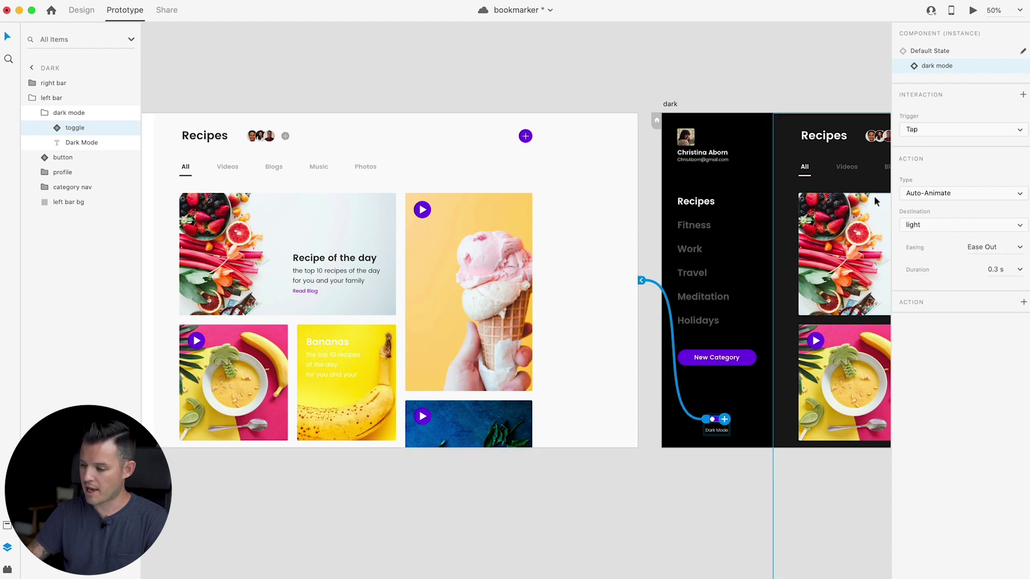
- Preview the prototype from the light artboard, switch the dark mode toggle on and off several times, and close the preview
{"action": "left_click", "coordinate": [495, 54]}
{"action": "scroll", "coordinate": [495, 53], "scroll_direction": "left", "scroll_amount": 5}
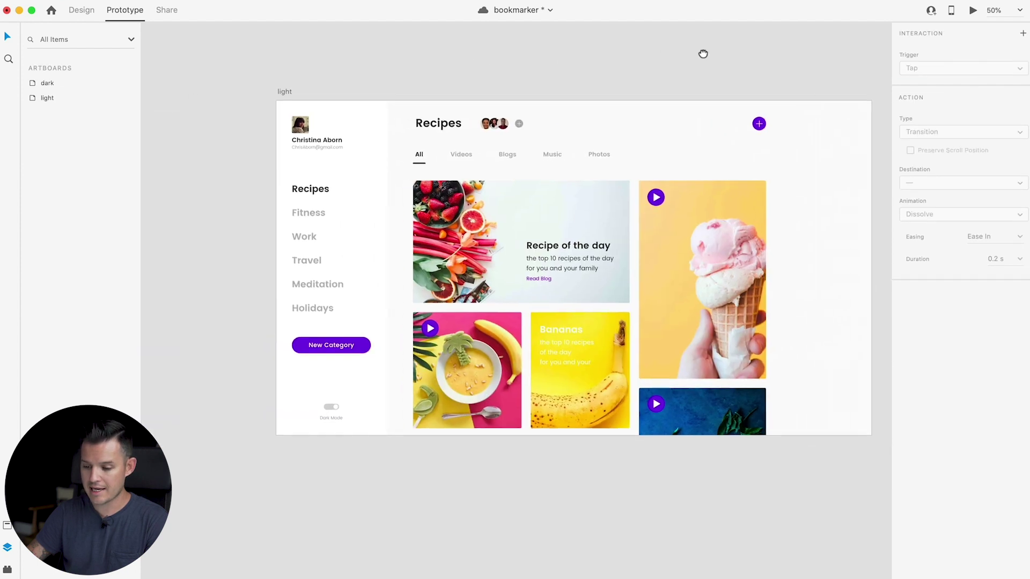
{"action": "left_click", "coordinate": [287, 92]}
{"action": "left_click", "coordinate": [972, 11]}
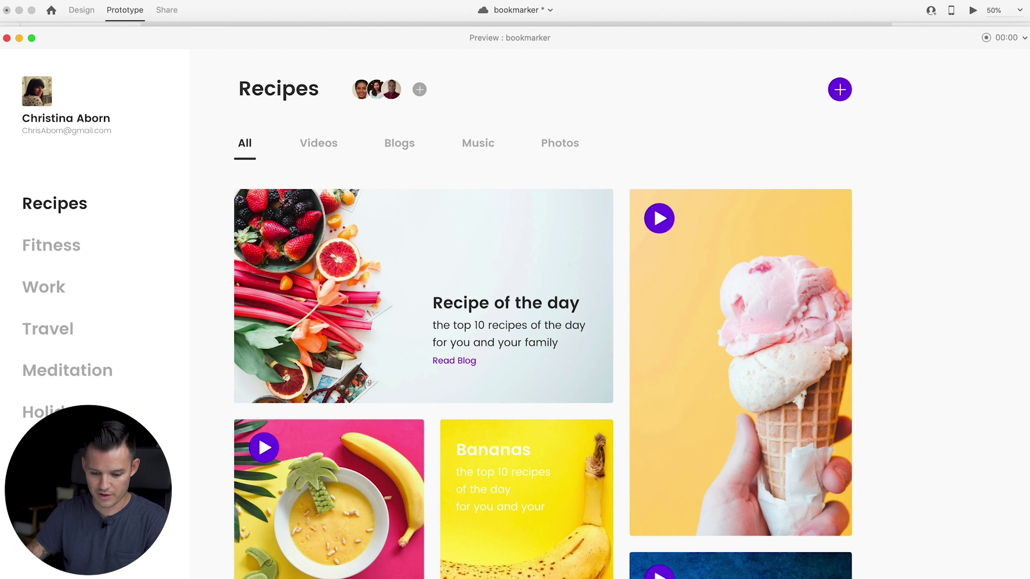
{"action": "mouse_move", "coordinate": [271, 29]}
{"action": "left_mouse_down"}
{"action": "mouse_move", "coordinate": [269, 109]}
{"action": "mouse_move", "coordinate": [284, 24]}
{"action": "left_mouse_up"}
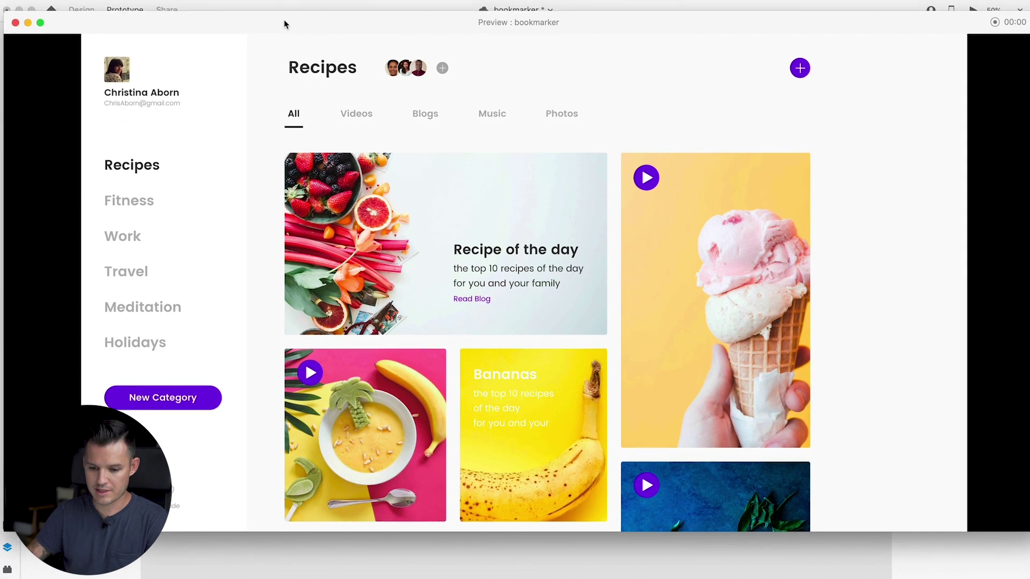
{"action": "left_click", "coordinate": [171, 492]}
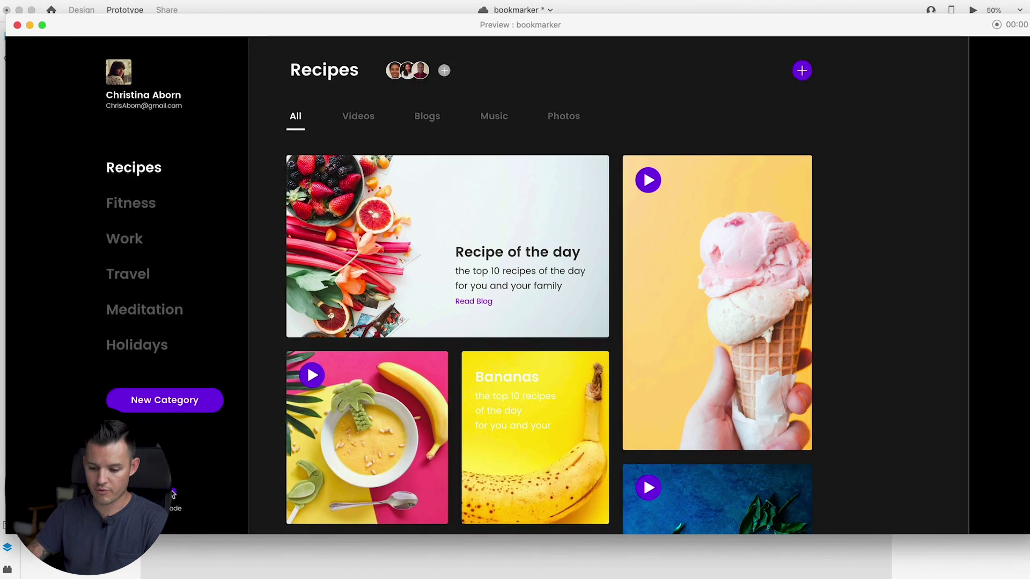
{"action": "left_click", "coordinate": [172, 492]}
{"action": "left_click", "coordinate": [172, 492]}
{"action": "left_click", "coordinate": [171, 491]}
{"action": "left_click", "coordinate": [172, 492]}
{"action": "left_click", "coordinate": [171, 492]}
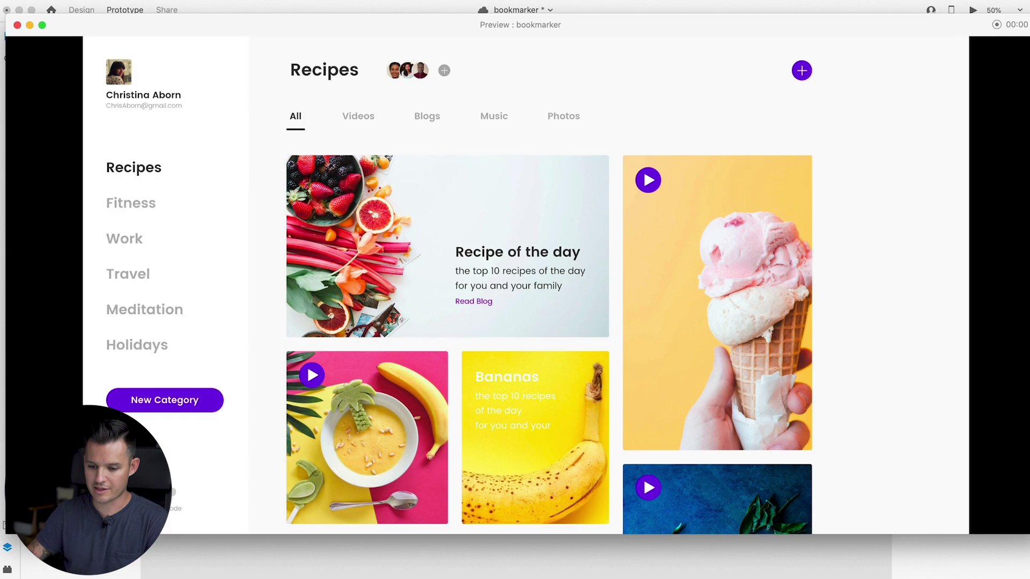
{"action": "left_click", "coordinate": [172, 492]}
{"action": "left_click", "coordinate": [171, 491]}
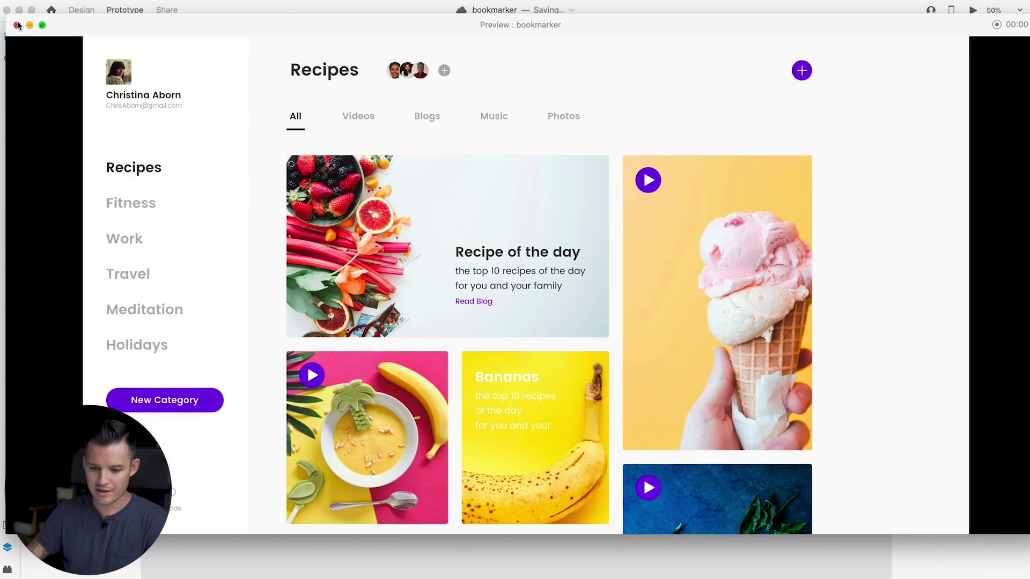
{"action": "left_click", "coordinate": [18, 25]}
- Set the light artboard toggle's action type to Transition and check the change in the preview
{"action": "left_click", "coordinate": [304, 68]}
{"action": "left_click_drag", "start_coordinate": [305, 68], "coordinate": [284, 81]}
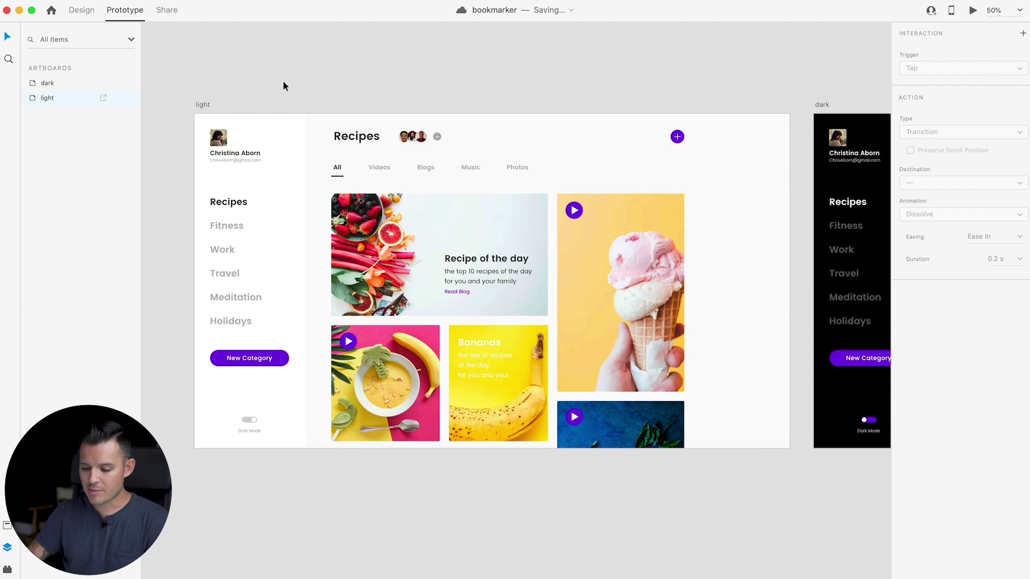
{"action": "double_click", "coordinate": [252, 420]}
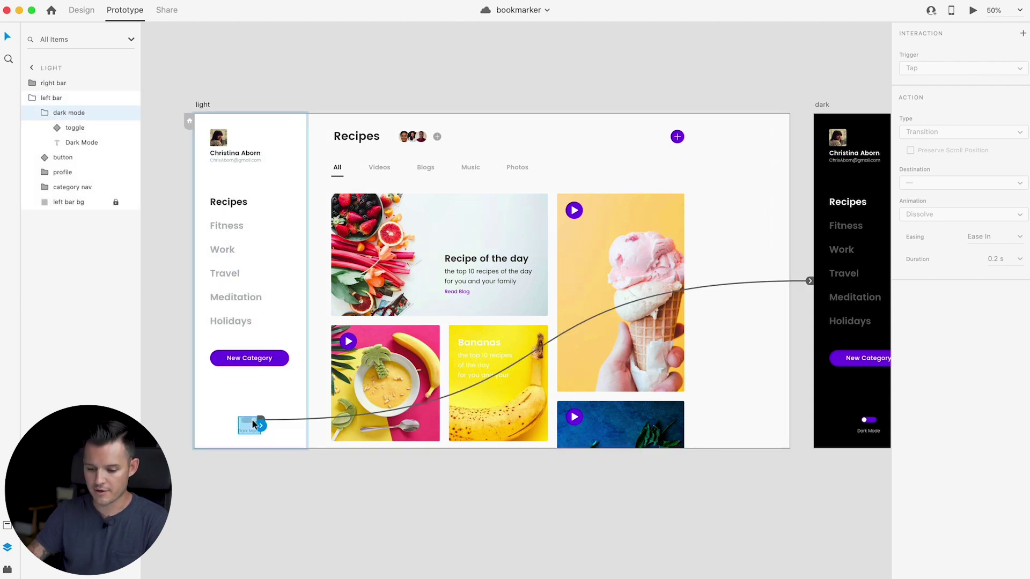
{"action": "double_click", "coordinate": [252, 419]}
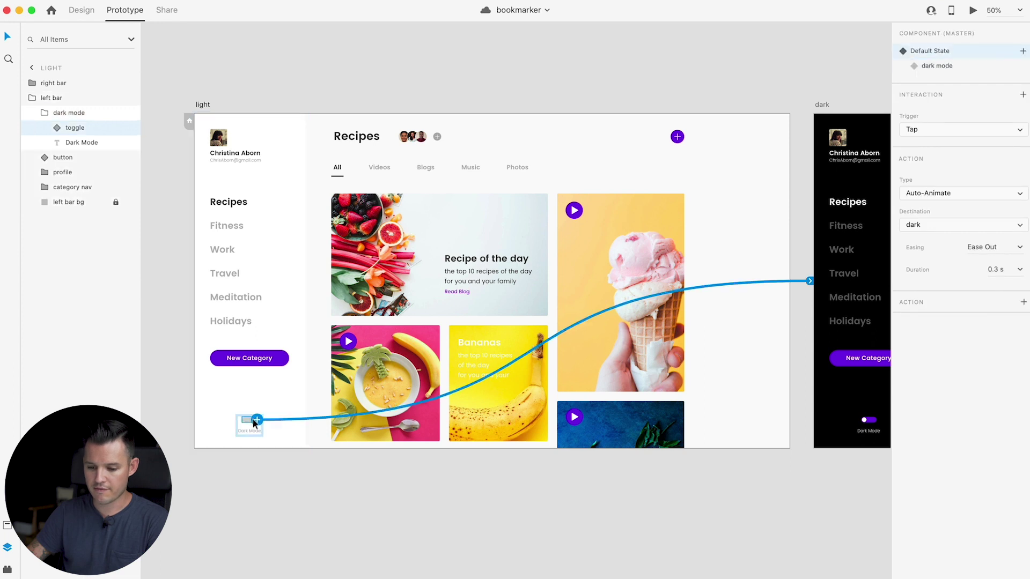
{"action": "left_click", "coordinate": [942, 192]}
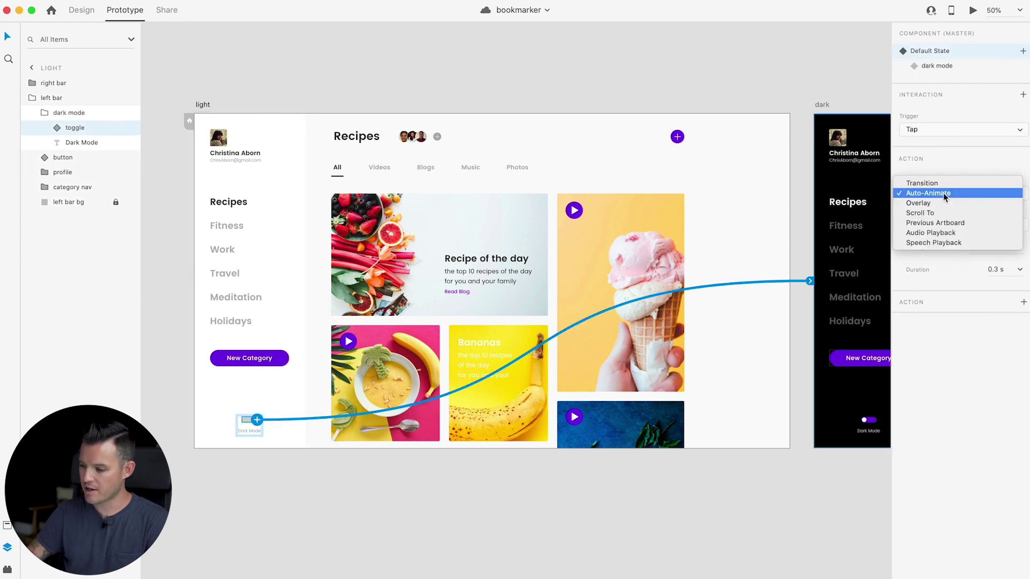
{"action": "left_click", "coordinate": [943, 184]}
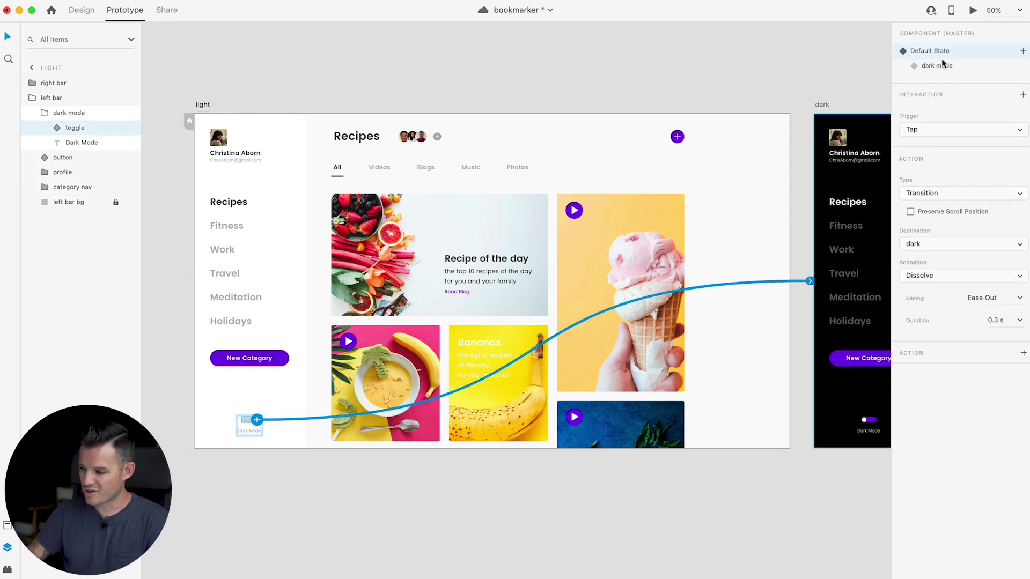
{"action": "left_click", "coordinate": [972, 11]}
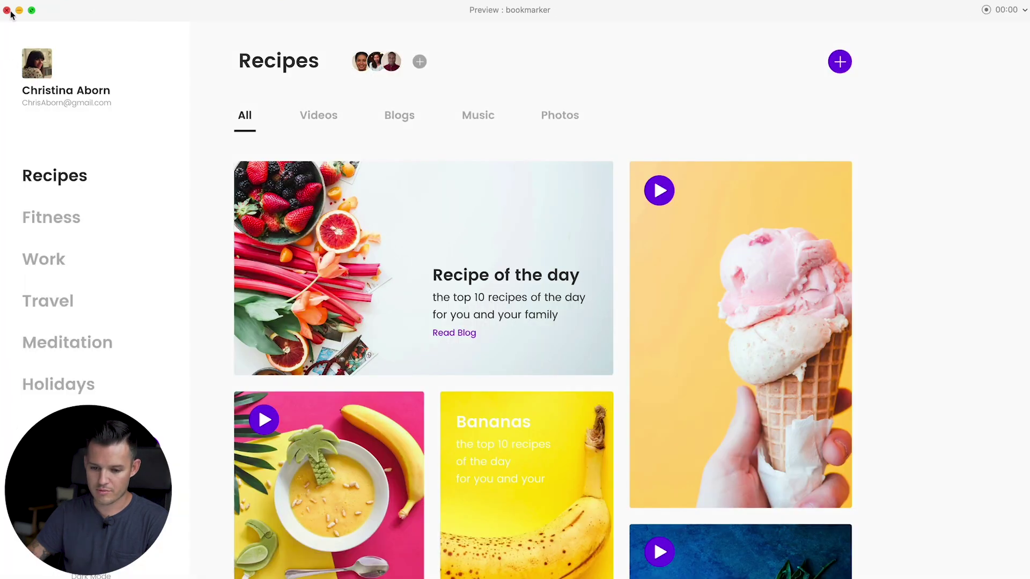
{"action": "left_click", "coordinate": [7, 11]}
- Set the dark artboard toggle's action type to Transition with the Dissolve animation
{"action": "left_click", "coordinate": [838, 420]}
{"action": "scroll", "coordinate": [557, 428], "scroll_direction": "up", "scroll_amount": 3}
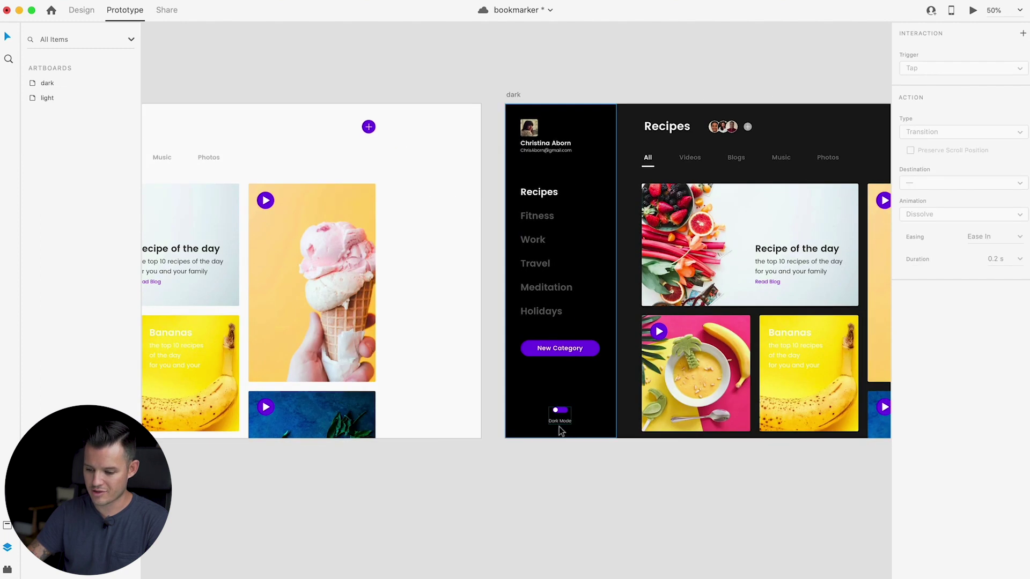
{"action": "left_click", "coordinate": [561, 414]}
{"action": "double_click", "coordinate": [557, 412]}
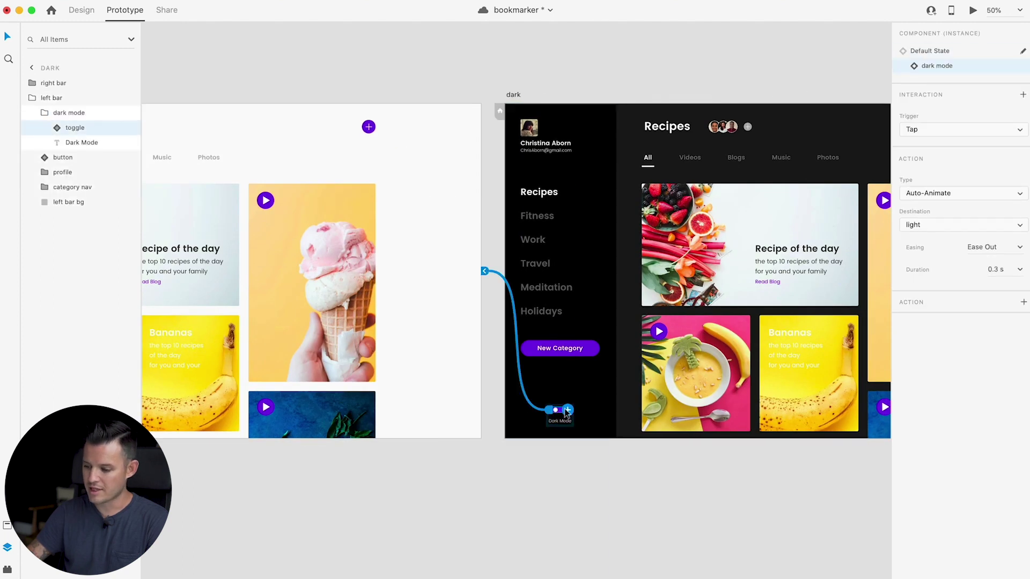
{"action": "left_click", "coordinate": [938, 193]}
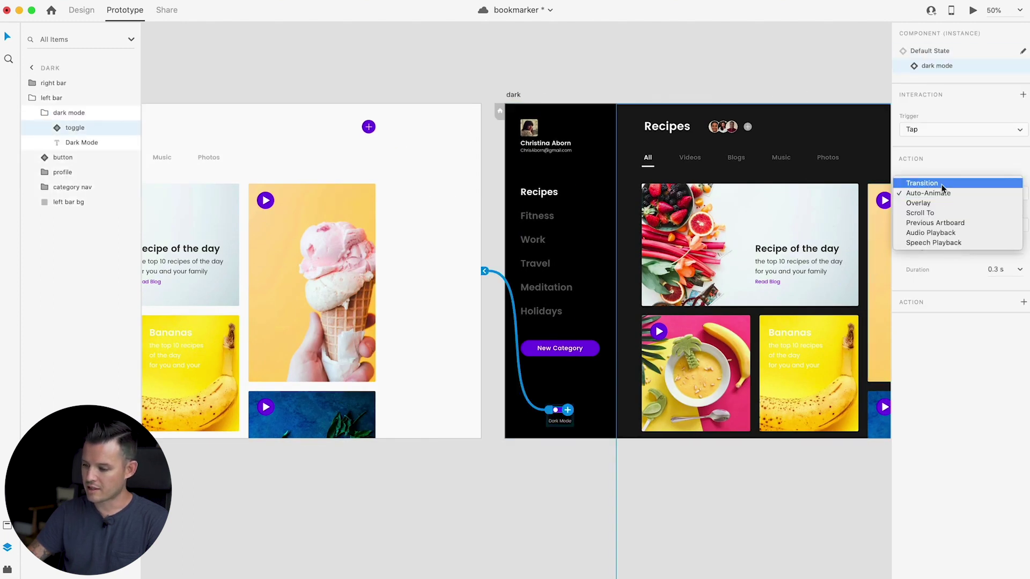
{"action": "left_click", "coordinate": [942, 184]}
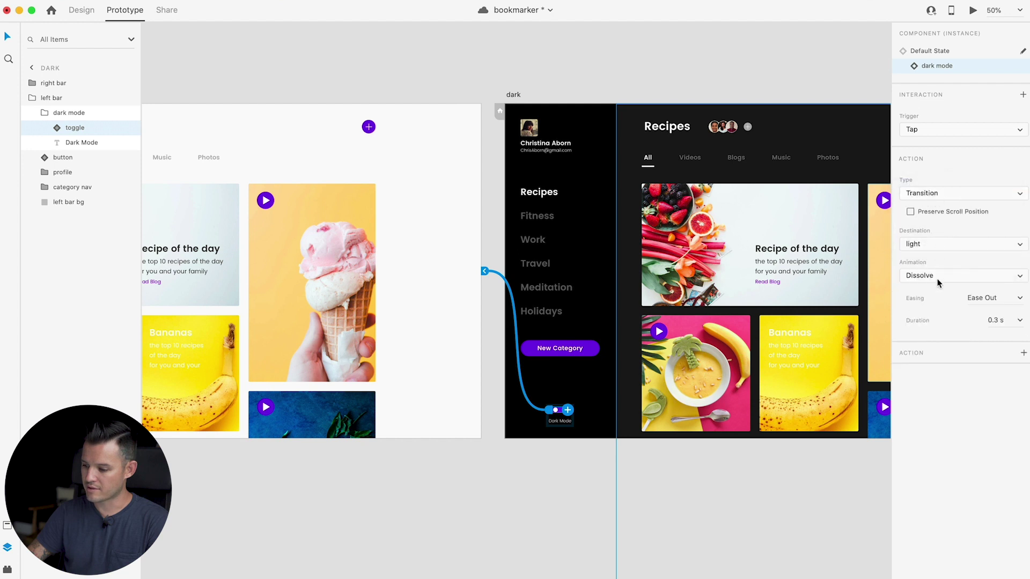
{"action": "left_click", "coordinate": [938, 278]}
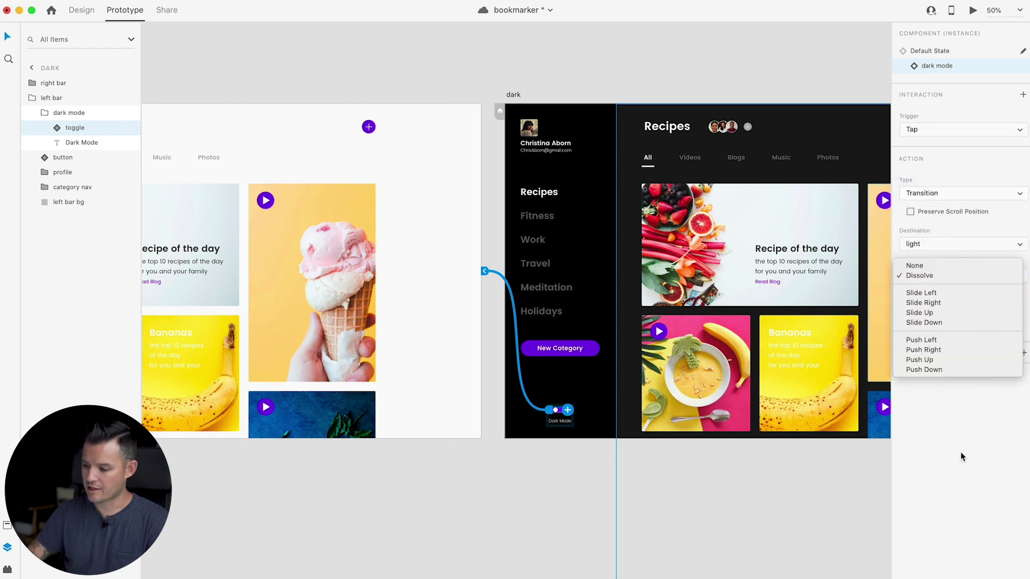
{"action": "left_click", "coordinate": [961, 455]}
- Preview the prototype's transition between the dark and light artboards, close the preview and save the document
{"action": "left_click", "coordinate": [972, 11]}
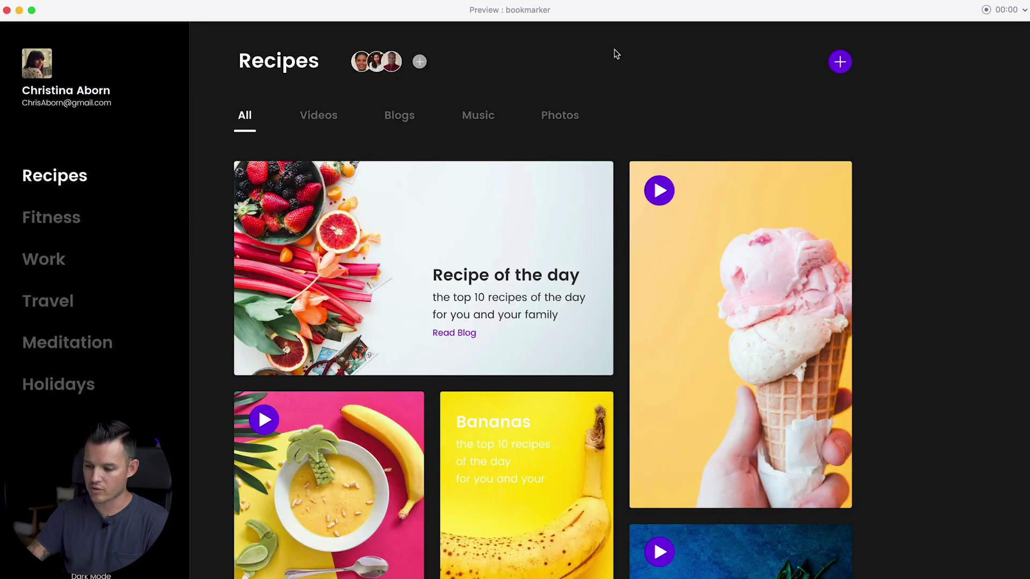
{"action": "mouse_move", "coordinate": [623, 10]}
{"action": "left_mouse_down"}
{"action": "mouse_move", "coordinate": [623, 35]}
{"action": "mouse_move", "coordinate": [623, 18]}
{"action": "left_mouse_up"}
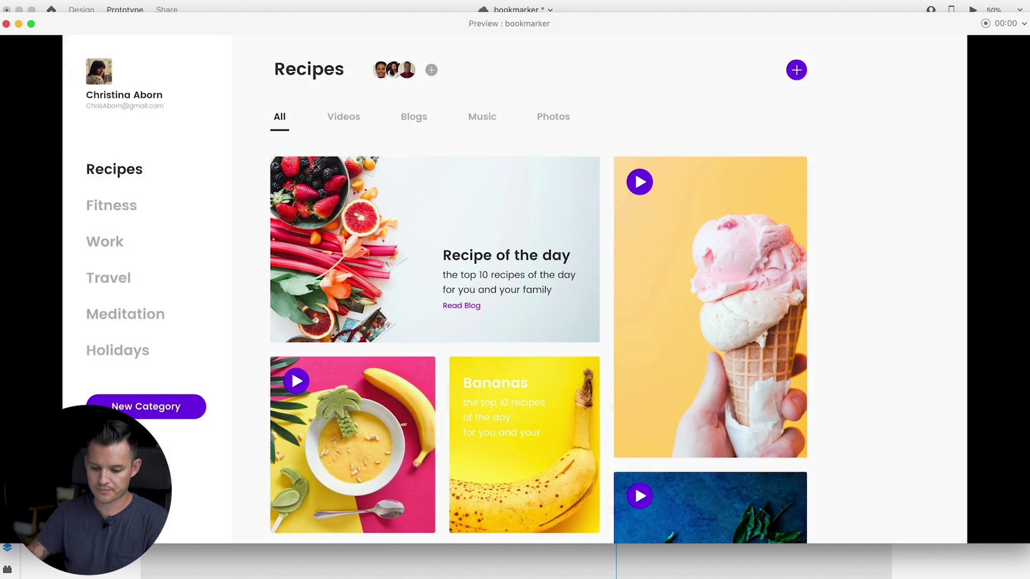
{"action": "key", "text": "super+w"}
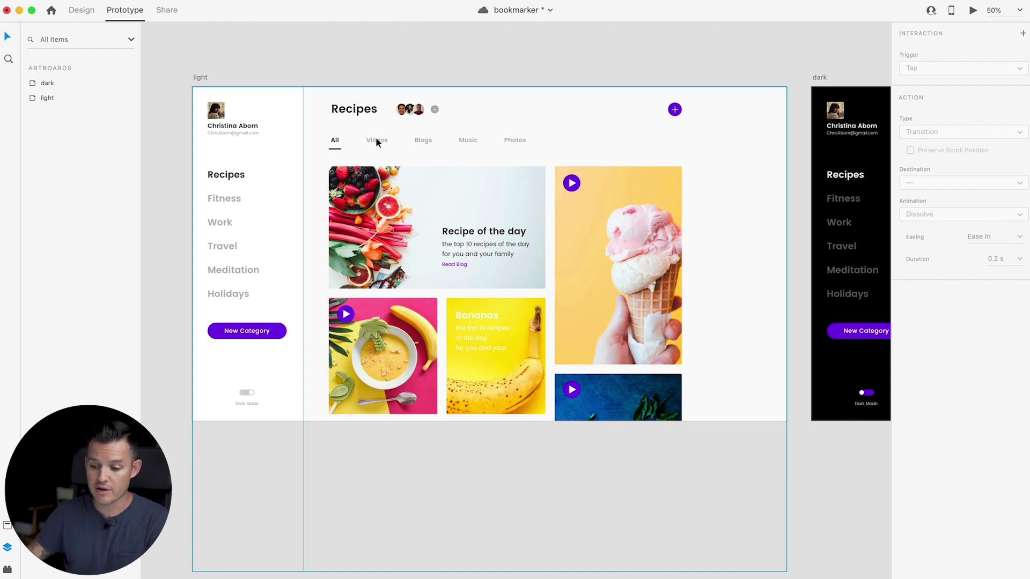
{"action": "key", "text": "super+s"}
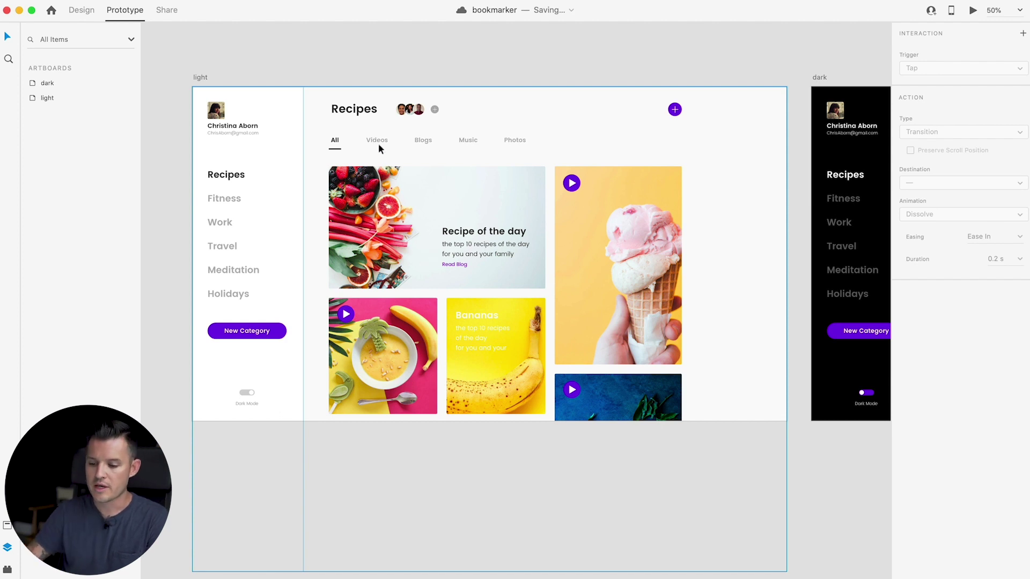
- Turn the sub category nav (All, Videos, Blogs, Music, Photos) on the light artboard into a component in the design workspace
{"action": "left_click", "coordinate": [379, 141]}
{"action": "left_click", "coordinate": [82, 11]}
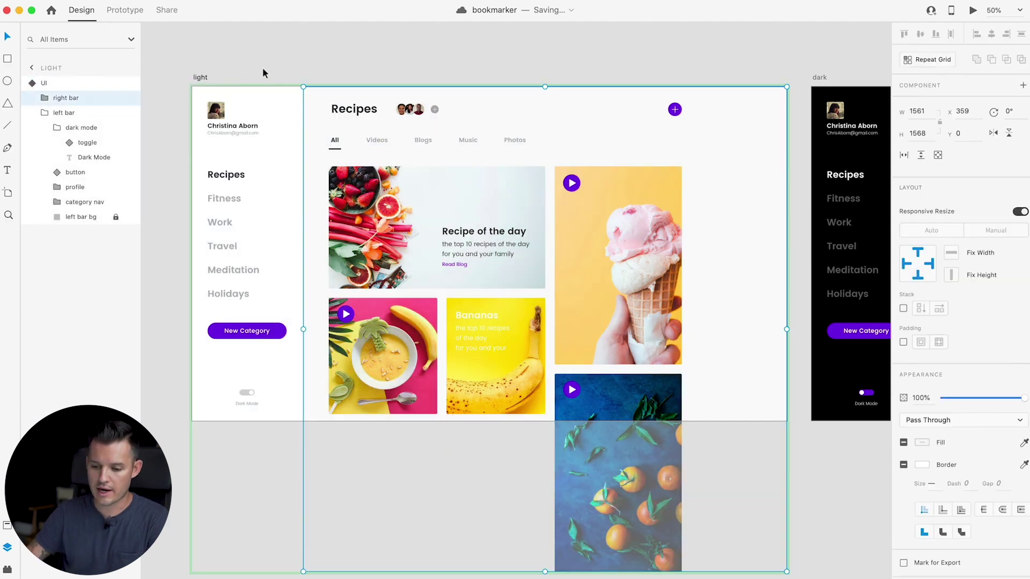
{"action": "double_click", "coordinate": [382, 138]}
{"action": "key", "text": "super+1"}
{"action": "scroll", "coordinate": [407, 142], "scroll_direction": "up", "scroll_amount": 5}
{"action": "scroll", "coordinate": [406, 141], "scroll_direction": "left", "scroll_amount": 4}
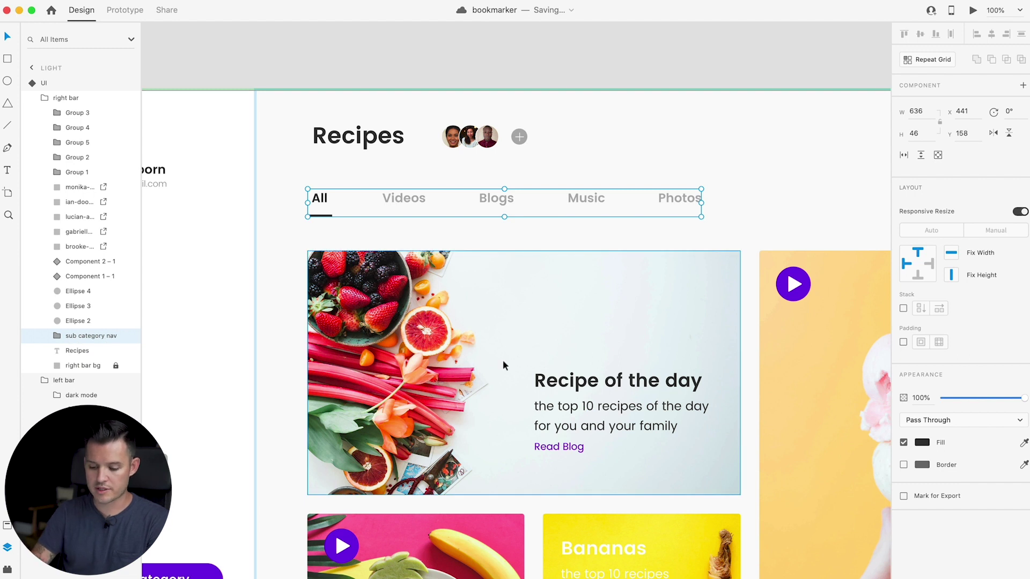
{"action": "key", "text": "super+k"}
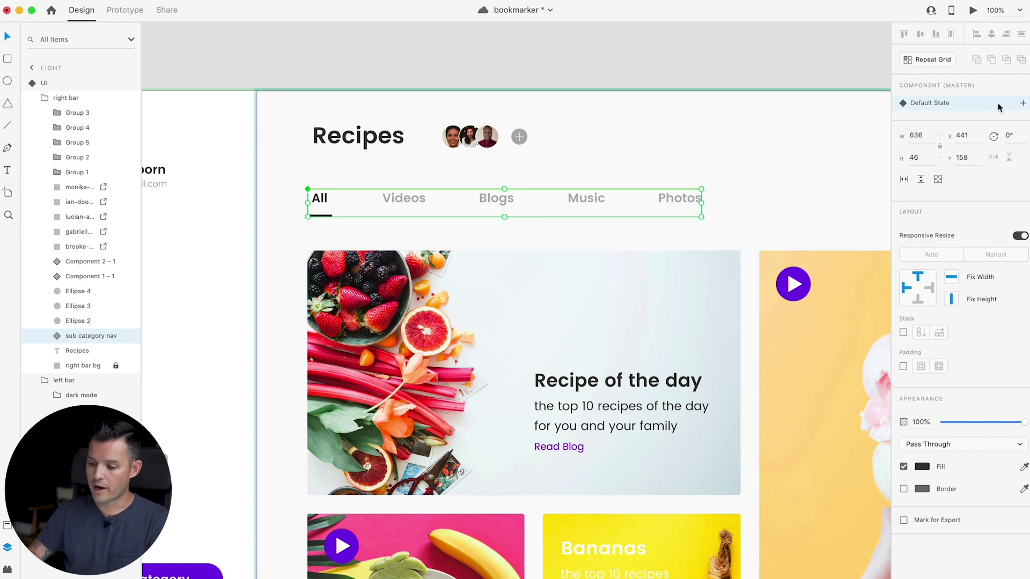
- Add a new state named Videos to the sub category nav component and move the underline beneath the Videos label
{"action": "left_click", "coordinate": [1022, 104]}
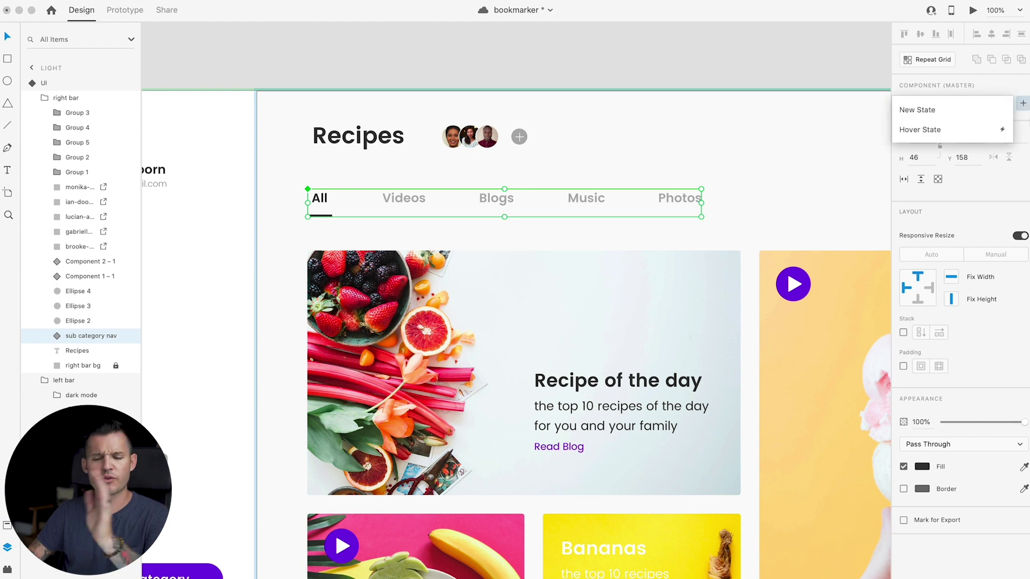
{"action": "left_click", "coordinate": [957, 111]}
{"action": "type", "text": "Videos"}
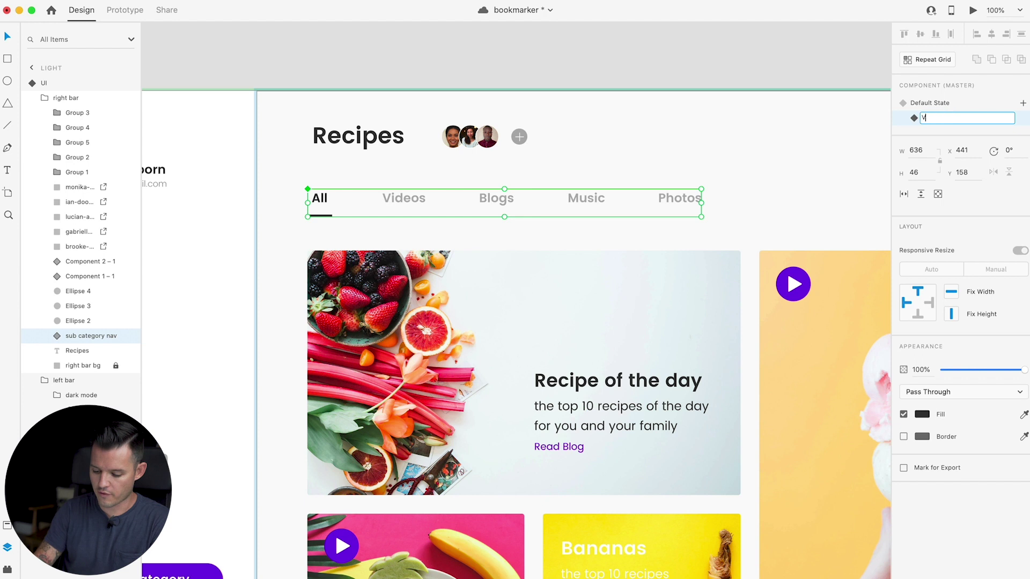
{"action": "key", "text": "Return"}
{"action": "double_click", "coordinate": [324, 217]}
{"action": "left_click_drag", "start_coordinate": [325, 222], "coordinate": [424, 216]}
- Raise the Videos label's opacity to 100% and dim the All label to match the inactive labels
{"action": "left_click", "coordinate": [417, 203]}
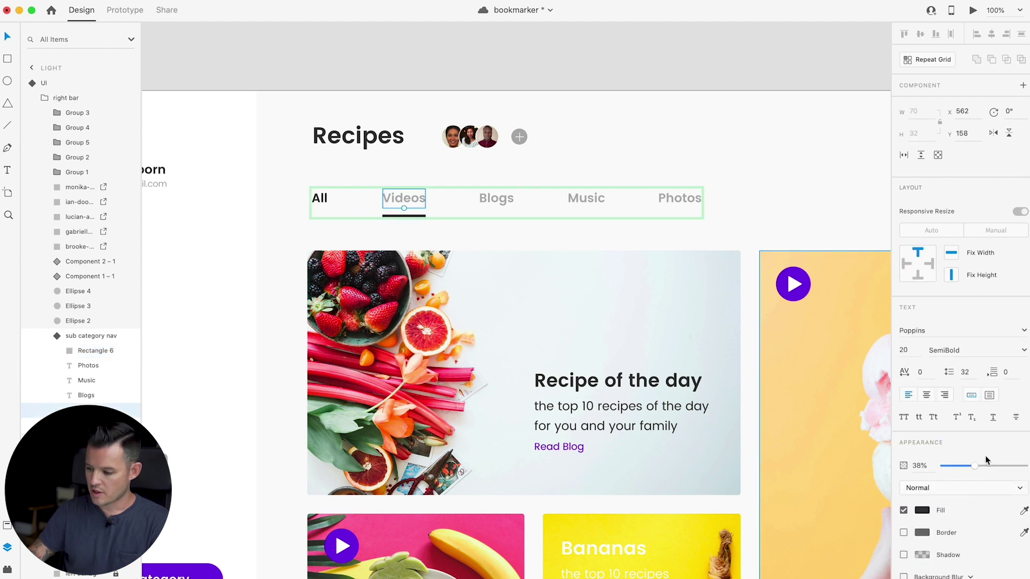
{"action": "left_click_drag", "start_coordinate": [969, 468], "coordinate": [1025, 466]}
{"action": "left_click", "coordinate": [320, 198]}
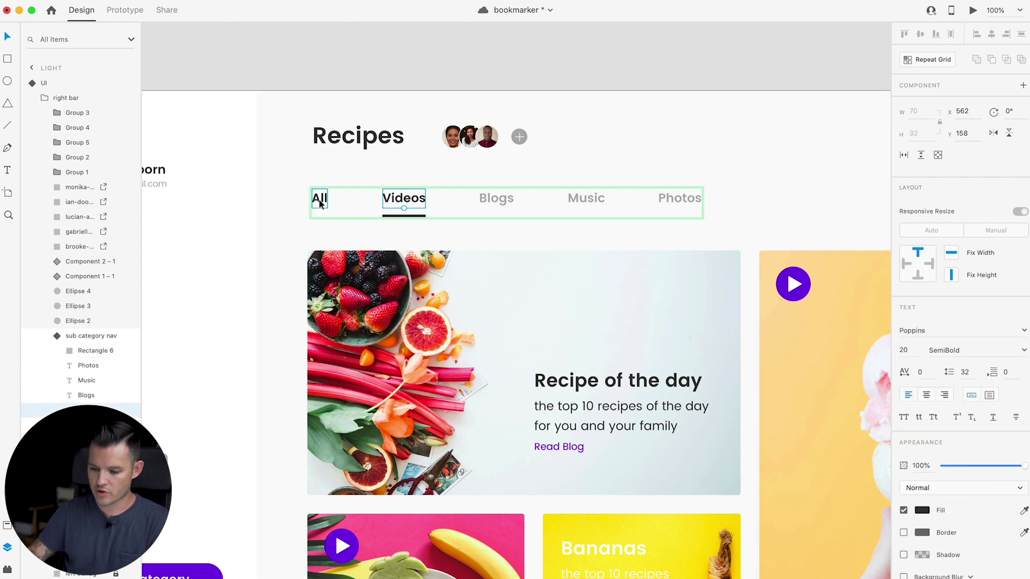
{"action": "left_click", "coordinate": [965, 466]}
{"action": "left_click_drag", "start_coordinate": [968, 465], "coordinate": [974, 465]}
- Switch the sub category nav between its Videos and default states to compare them, ending on the default state
{"action": "scroll", "coordinate": [525, 83], "scroll_direction": "down", "scroll_amount": 2}
{"action": "scroll", "coordinate": [525, 82], "scroll_direction": "left", "scroll_amount": 1}
{"action": "left_click", "coordinate": [65, 97]}
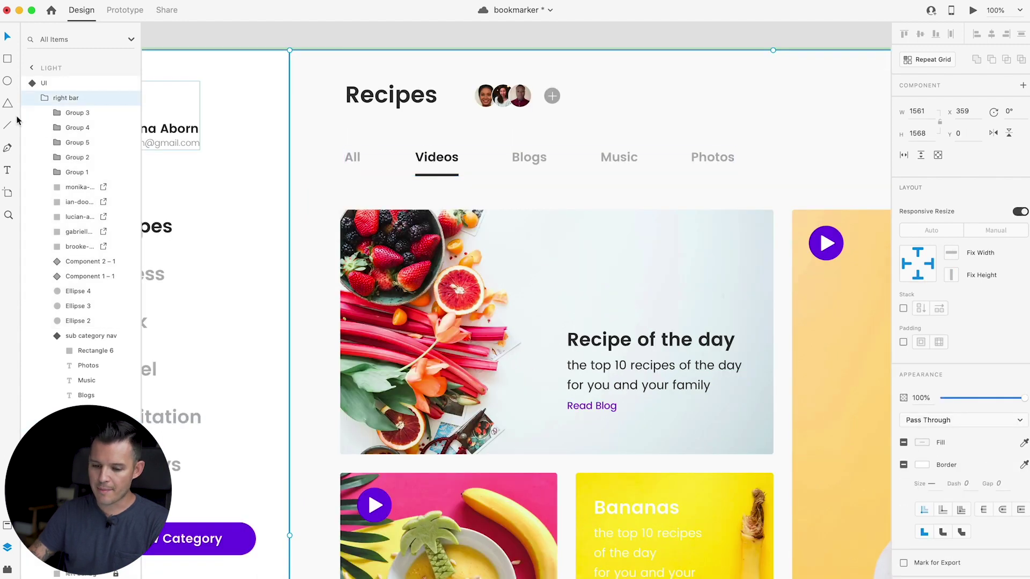
{"action": "left_click", "coordinate": [425, 163]}
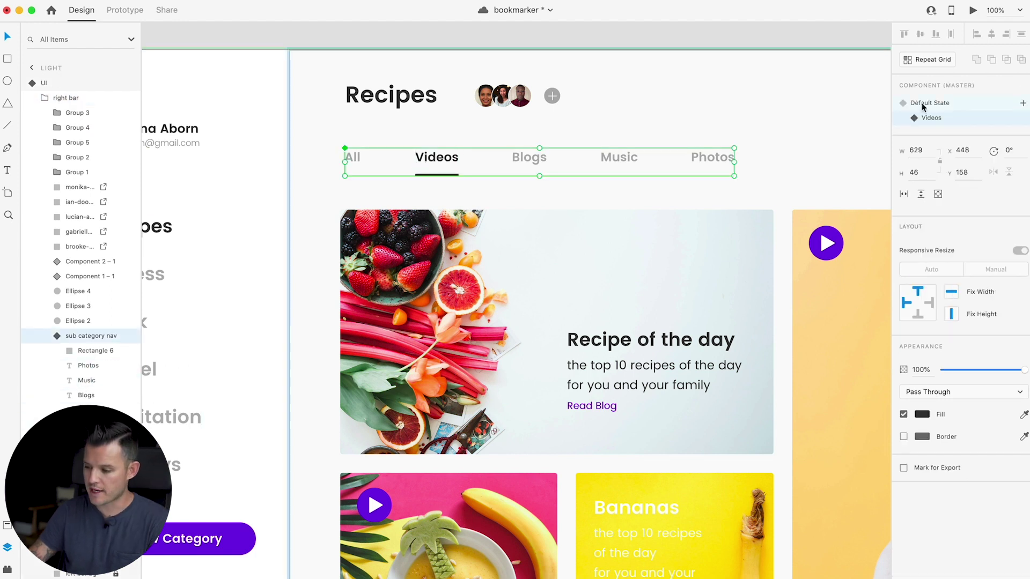
{"action": "left_click", "coordinate": [922, 103]}
{"action": "left_click", "coordinate": [926, 117]}
{"action": "left_click", "coordinate": [932, 104]}
{"action": "left_click", "coordinate": [931, 117]}
{"action": "left_click", "coordinate": [936, 107]}
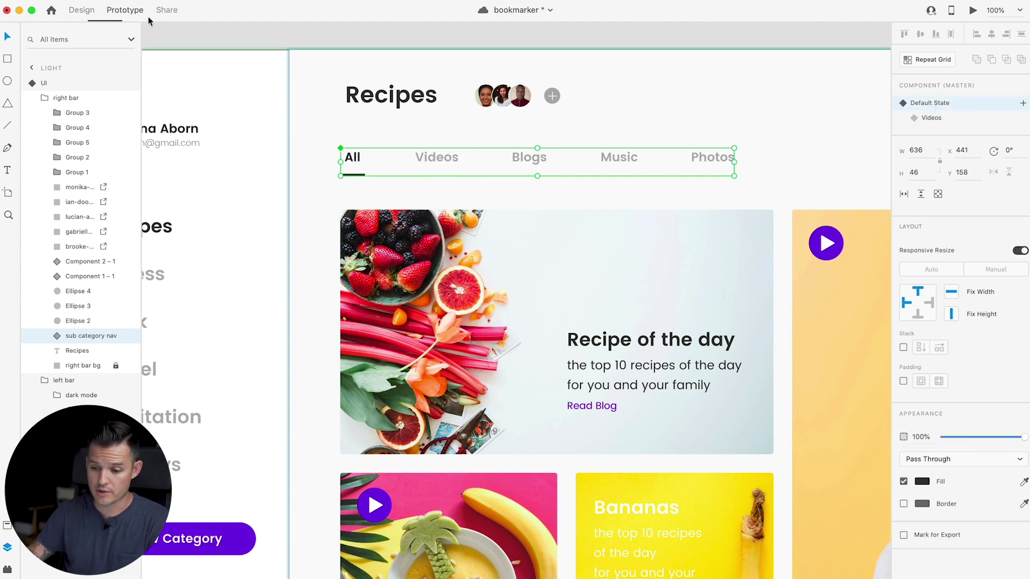
- Prototype a Tap interaction on the default state's Videos label that uses Auto-Animate with the Videos state as destination
{"action": "left_click", "coordinate": [125, 11]}
{"action": "double_click", "coordinate": [361, 168]}
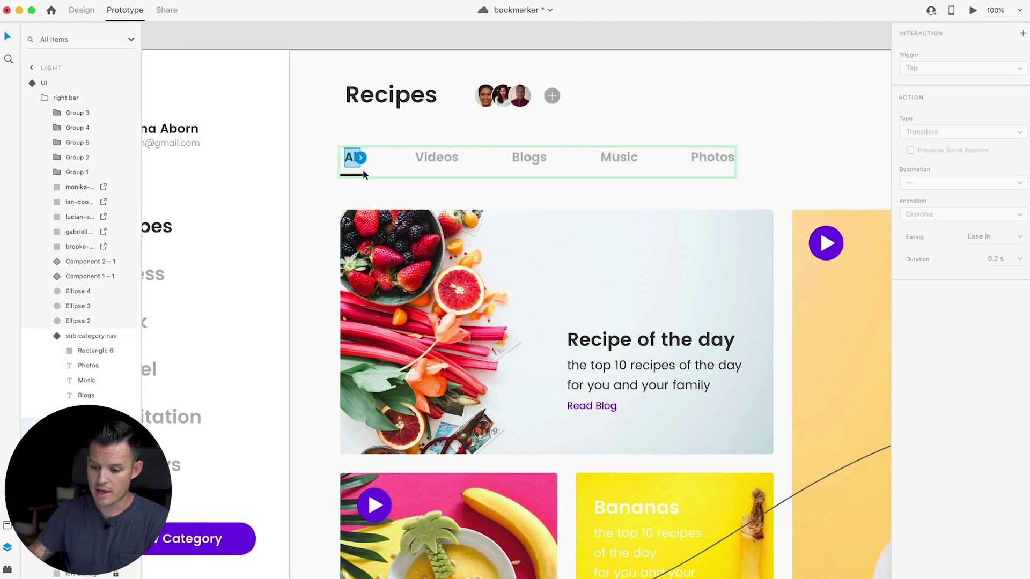
{"action": "left_click", "coordinate": [427, 156]}
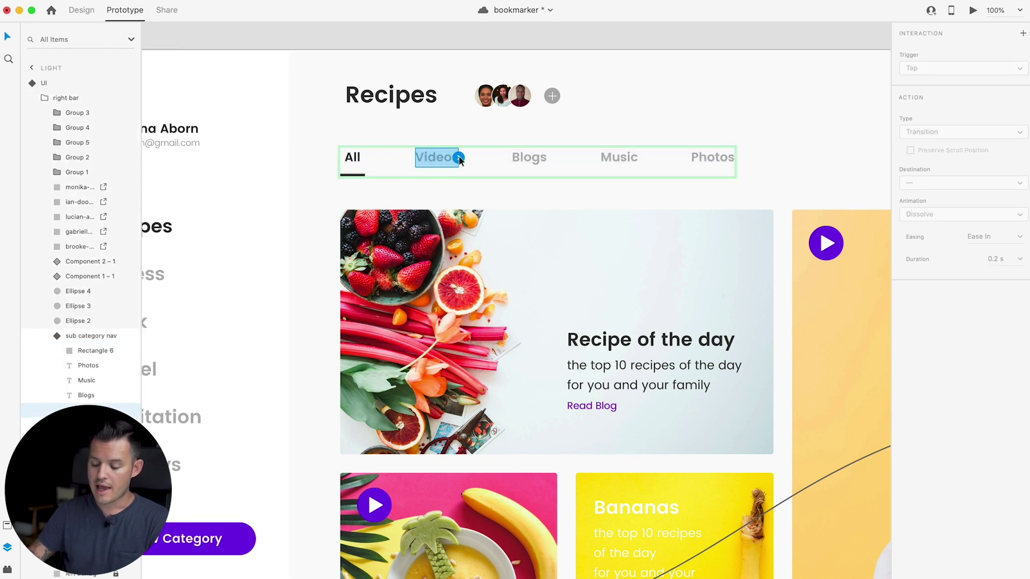
{"action": "left_click", "coordinate": [458, 158]}
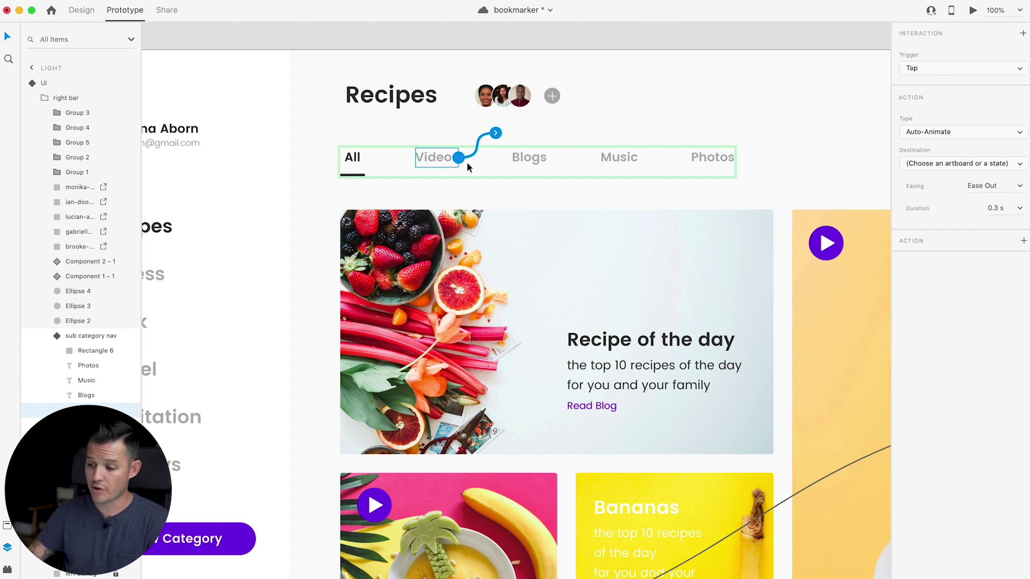
{"action": "left_click", "coordinate": [950, 163]}
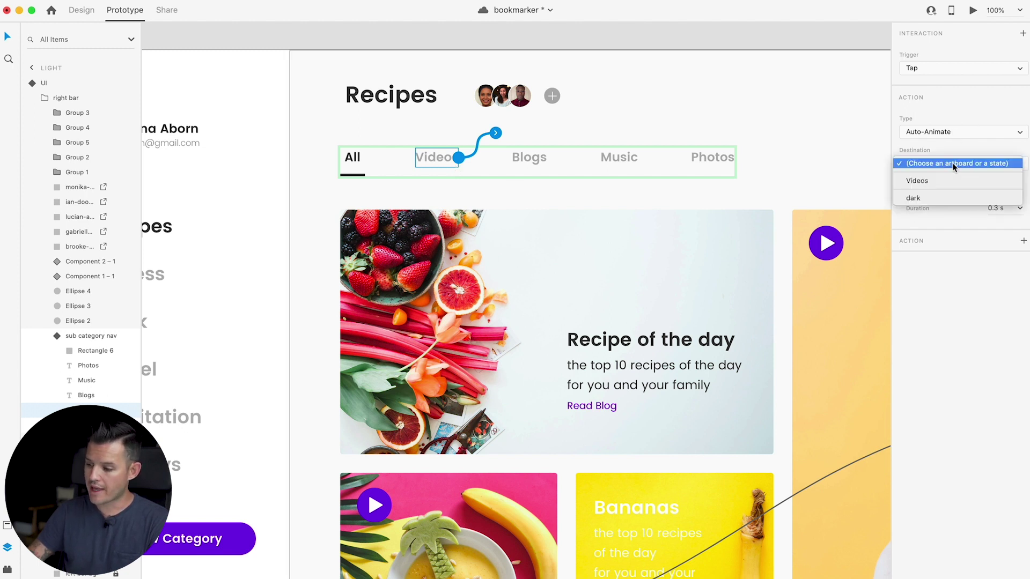
{"action": "left_click", "coordinate": [948, 180]}
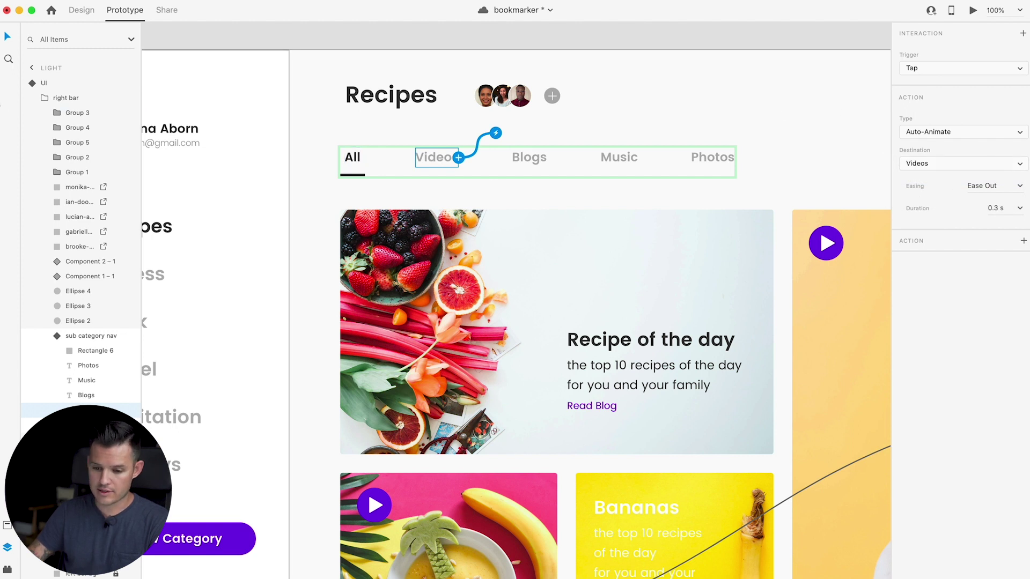
- In the nav's Videos state, add a Tap interaction to the All label that auto-animates to the Default State
{"action": "left_click", "coordinate": [87, 336]}
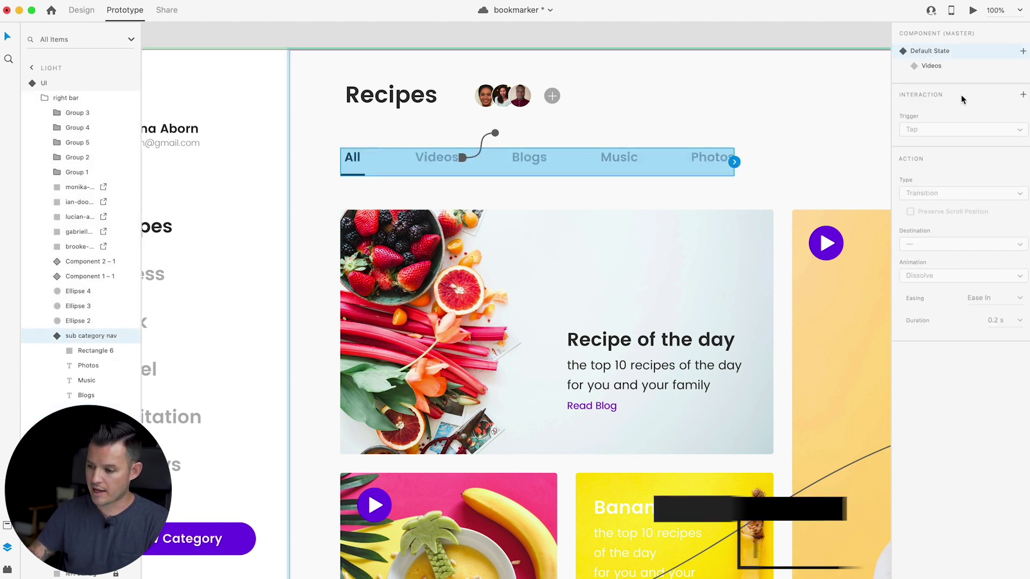
{"action": "left_click", "coordinate": [944, 65]}
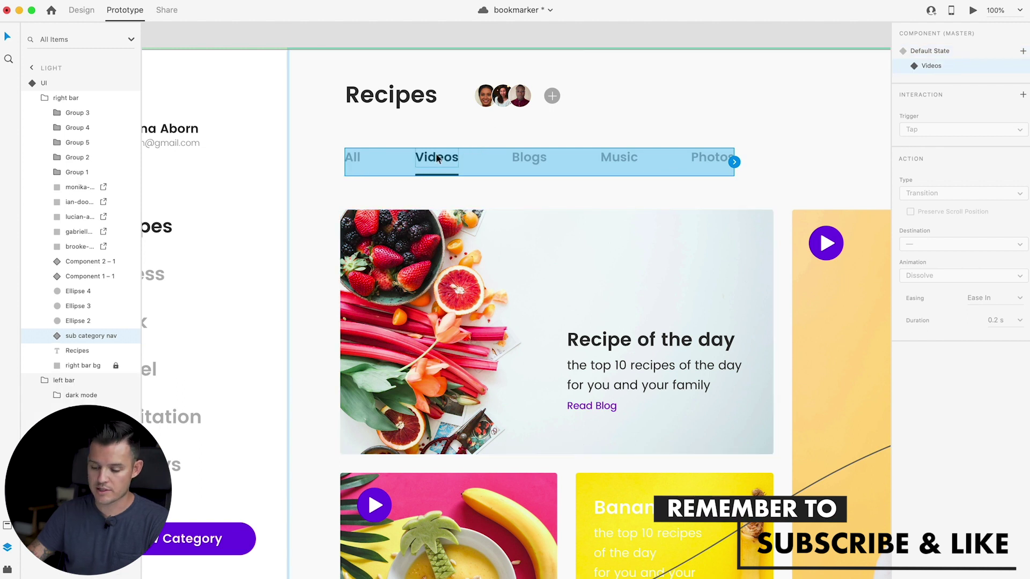
{"action": "double_click", "coordinate": [353, 155]}
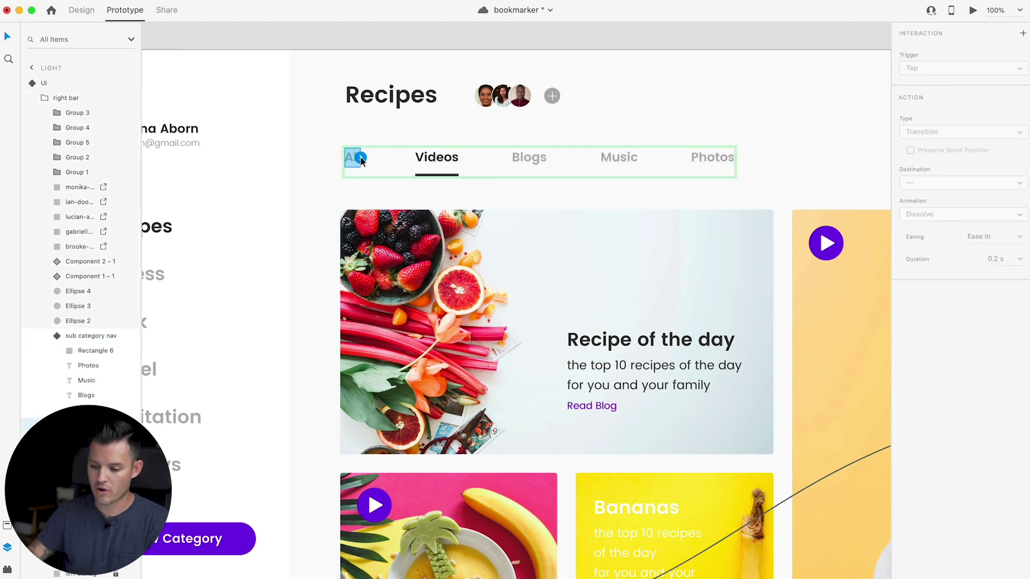
{"action": "left_click", "coordinate": [360, 157]}
{"action": "left_click", "coordinate": [928, 165]}
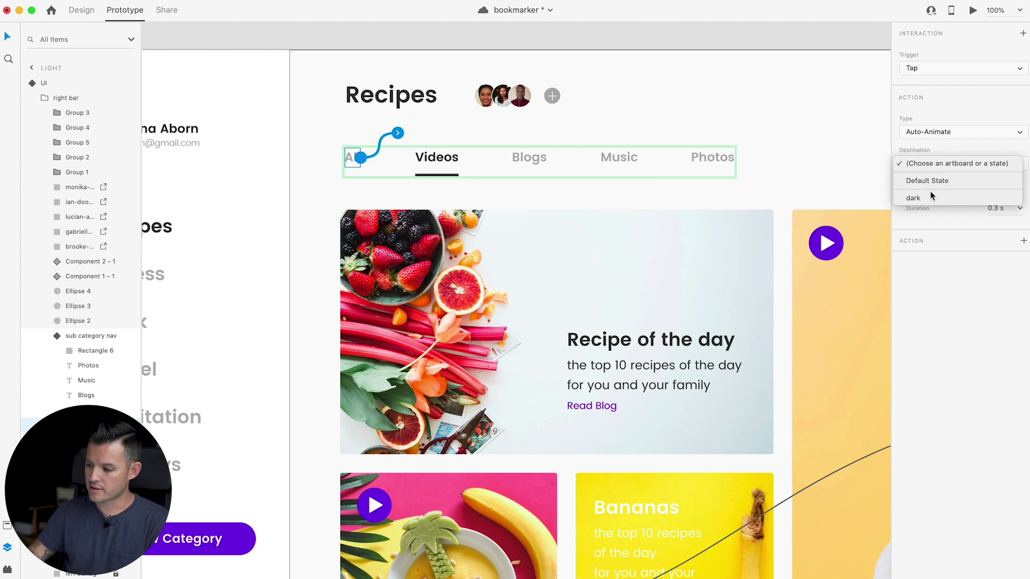
{"action": "left_click", "coordinate": [931, 181]}
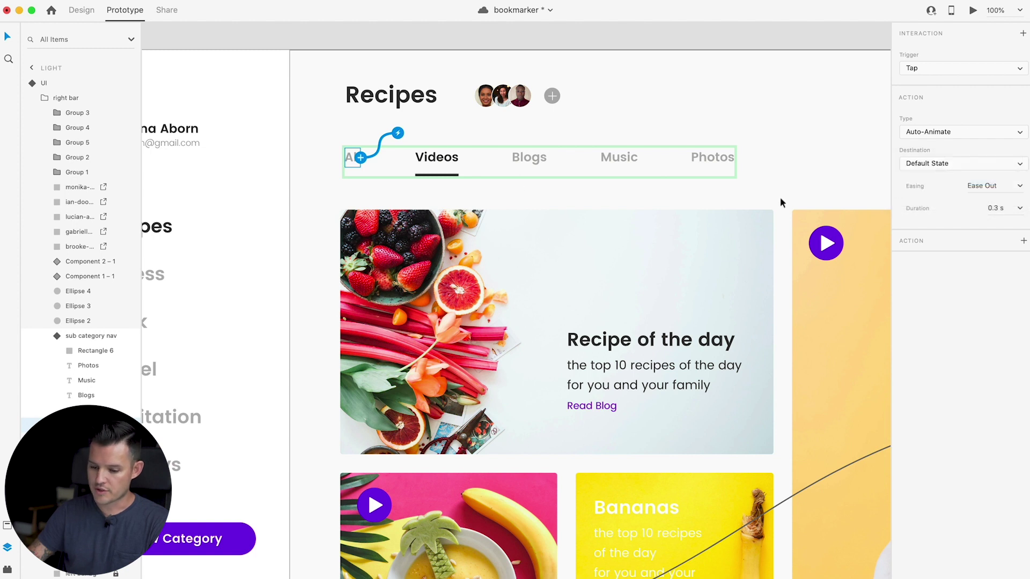
- Return the nav to its default state, preview switching between All and Videos several times, and close the preview
{"action": "left_click", "coordinate": [95, 337]}
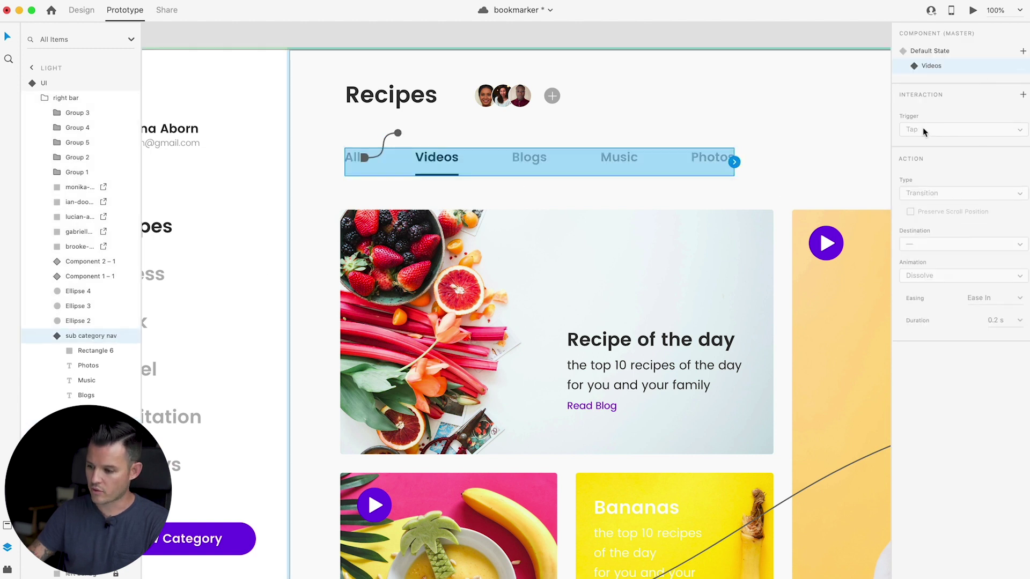
{"action": "left_click", "coordinate": [951, 52]}
{"action": "left_click", "coordinate": [972, 11]}
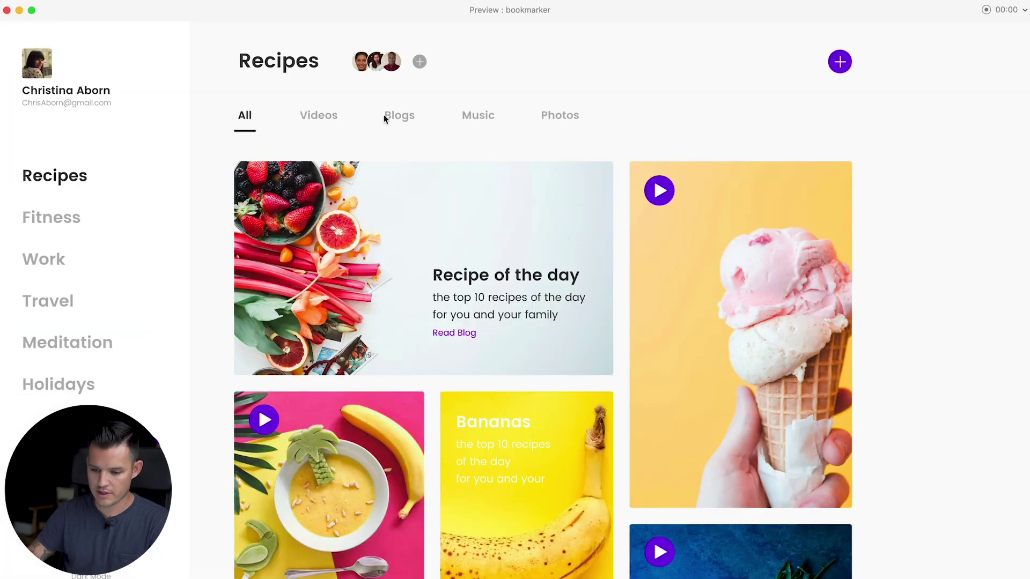
{"action": "left_click", "coordinate": [323, 121]}
{"action": "left_click", "coordinate": [317, 123]}
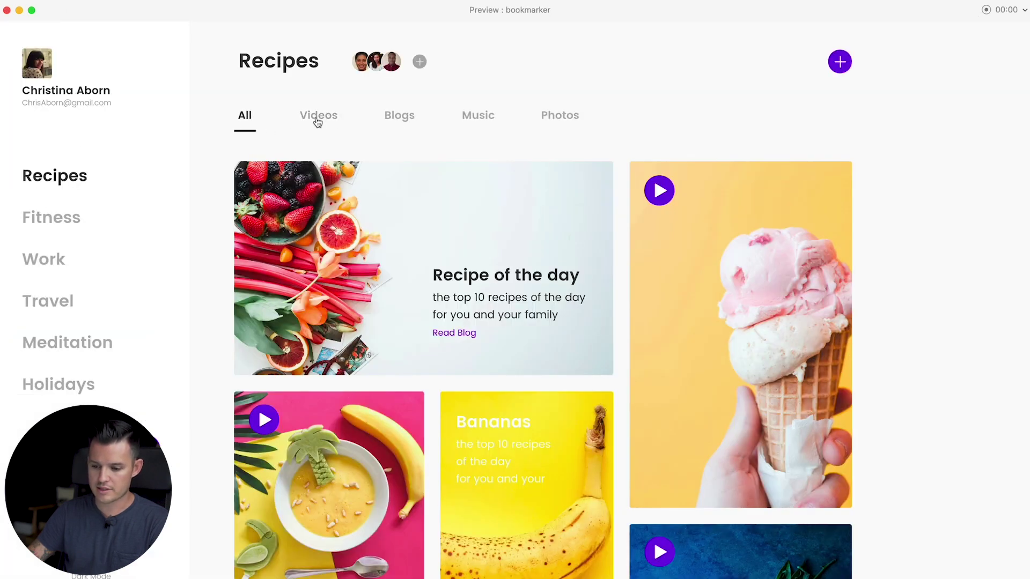
{"action": "left_click", "coordinate": [240, 121]}
{"action": "left_click", "coordinate": [301, 117]}
{"action": "left_click", "coordinate": [248, 117]}
{"action": "left_click", "coordinate": [319, 120]}
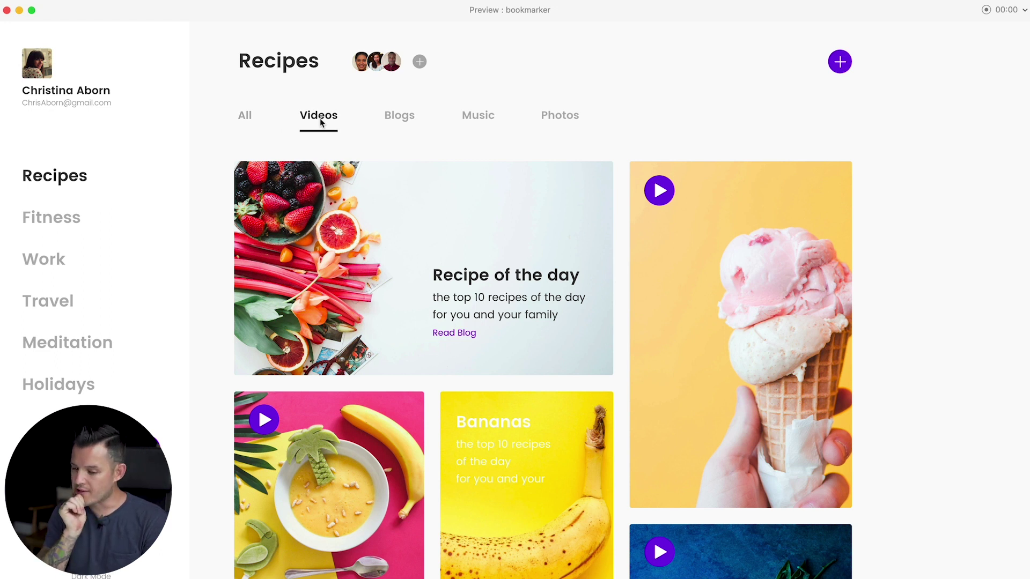
{"action": "left_click", "coordinate": [6, 10]}
- Return to the design workspace and select the rhubarb, ice cream, soup and banana card images together
{"action": "scroll", "coordinate": [430, 242], "scroll_direction": "down", "scroll_amount": 5}
{"action": "scroll", "coordinate": [383, 201], "scroll_direction": "up", "scroll_amount": 3}
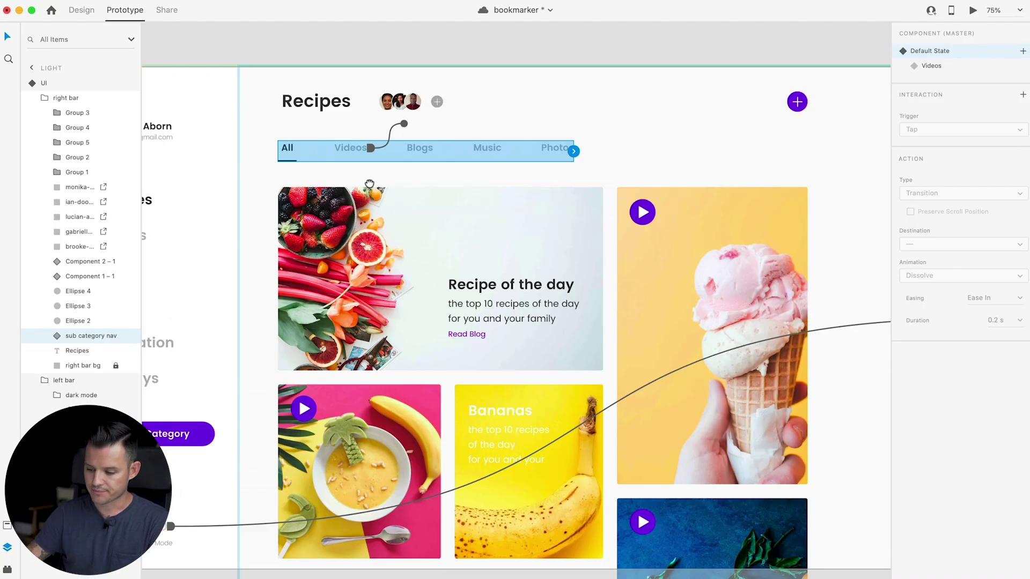
{"action": "left_click", "coordinate": [383, 201]}
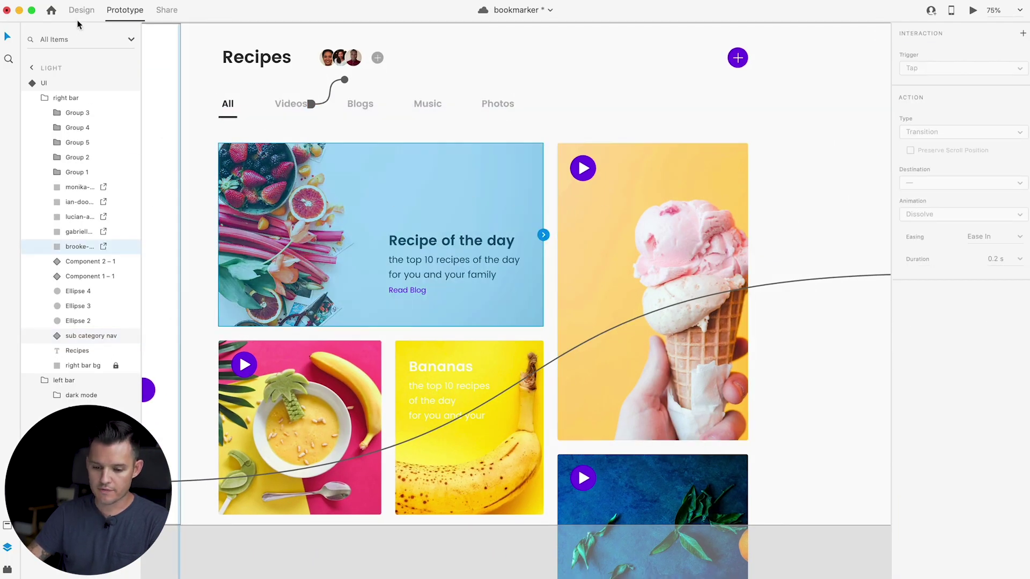
{"action": "left_click", "coordinate": [78, 19]}
{"action": "left_click", "coordinate": [730, 257]}
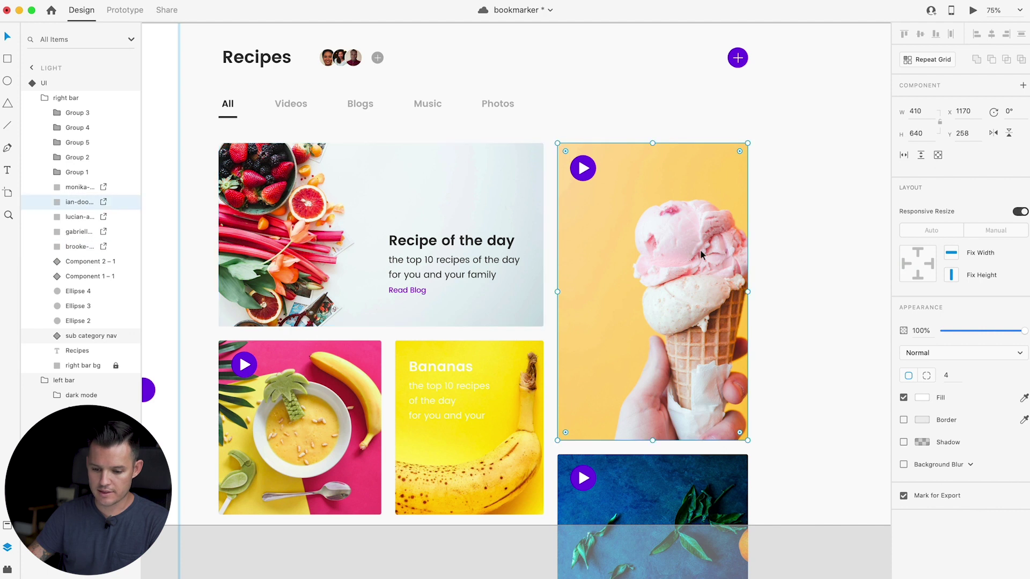
{"action": "left_click", "coordinate": [329, 213], "text": "shift"}
{"action": "left_click", "coordinate": [345, 402], "text": "shift"}
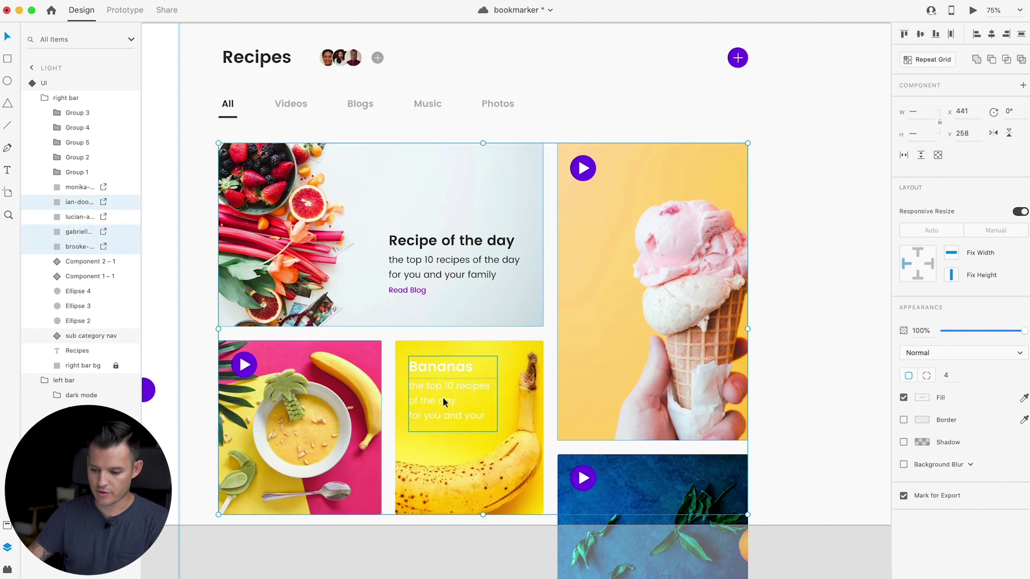
{"action": "left_click", "coordinate": [444, 398], "text": "shift"}
- Group the five card groups, card1 through card5, and name the new group "cards"
{"action": "left_click", "coordinate": [664, 481]}
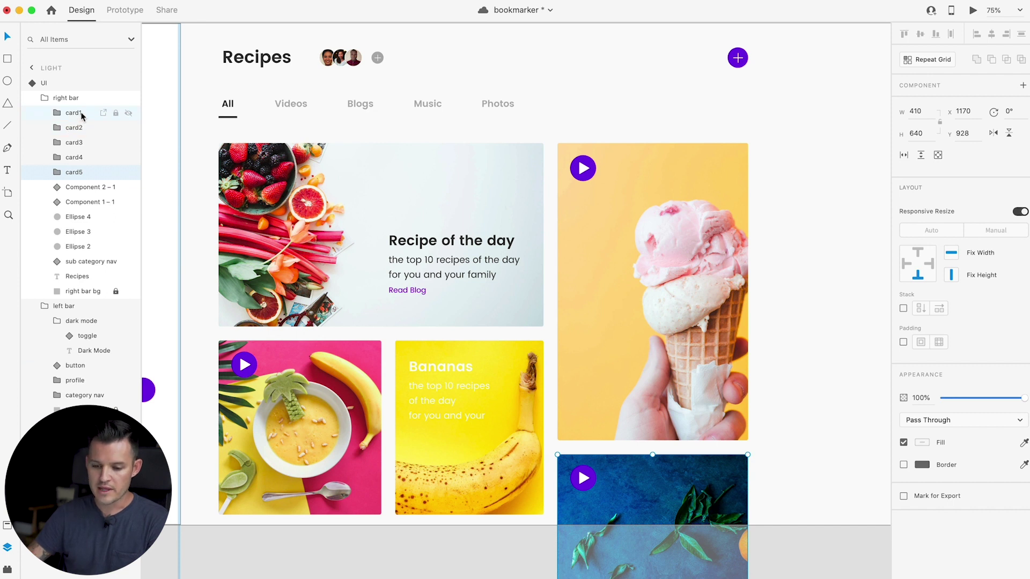
{"action": "left_click", "coordinate": [80, 114], "text": "shift"}
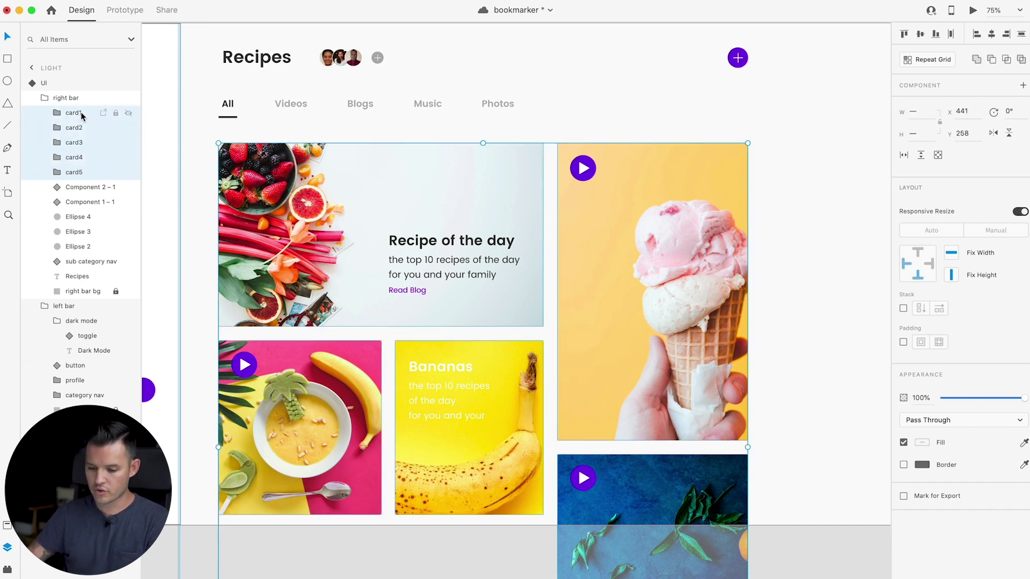
{"action": "key", "text": "super+g"}
{"action": "double_click", "coordinate": [79, 113]}
{"action": "type", "text": "c ards"}
{"action": "key", "text": "Return"}
{"action": "double_click", "coordinate": [78, 114]}
{"action": "key", "text": "BackSpace"}
{"action": "key", "text": "Return"}
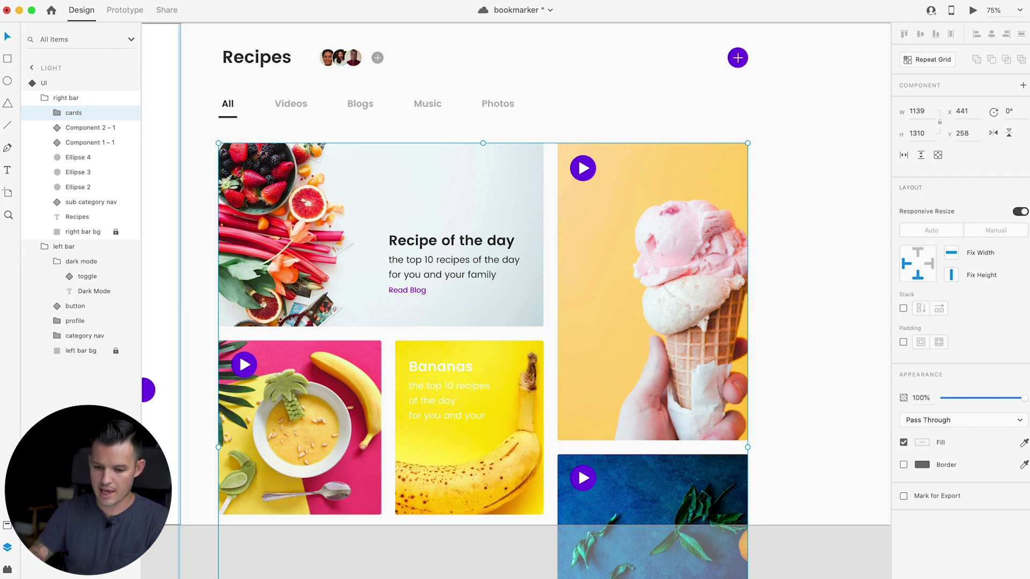
- Convert the cards group into a component and add a new state named "card videos", leaving that state active
{"action": "key", "text": "super+k"}
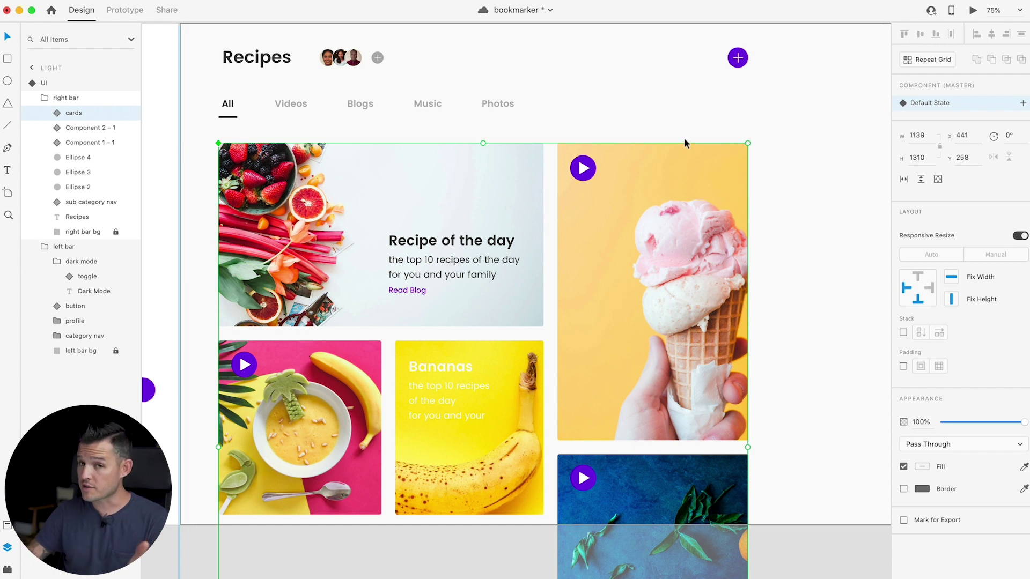
{"action": "left_click", "coordinate": [1022, 103]}
{"action": "left_click", "coordinate": [945, 111]}
{"action": "type", "text": "card videos"}
{"action": "key", "text": "Return"}
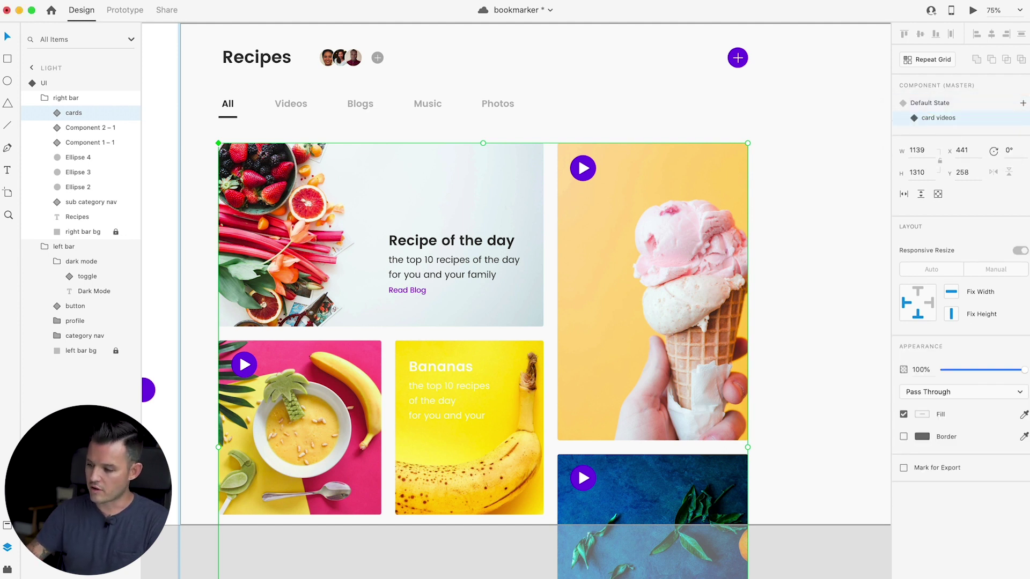
{"action": "left_click", "coordinate": [938, 104]}
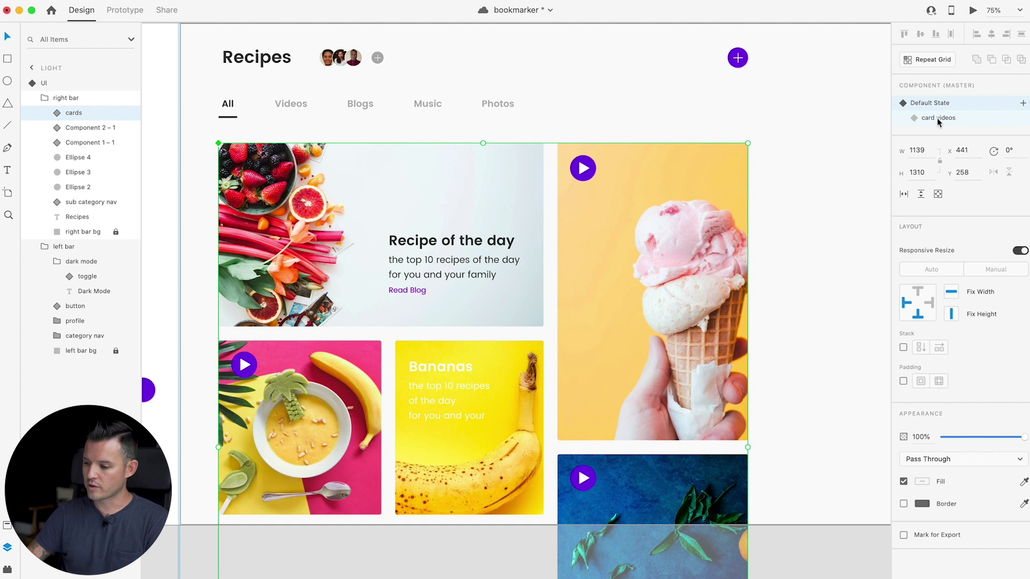
{"action": "left_click", "coordinate": [937, 119]}
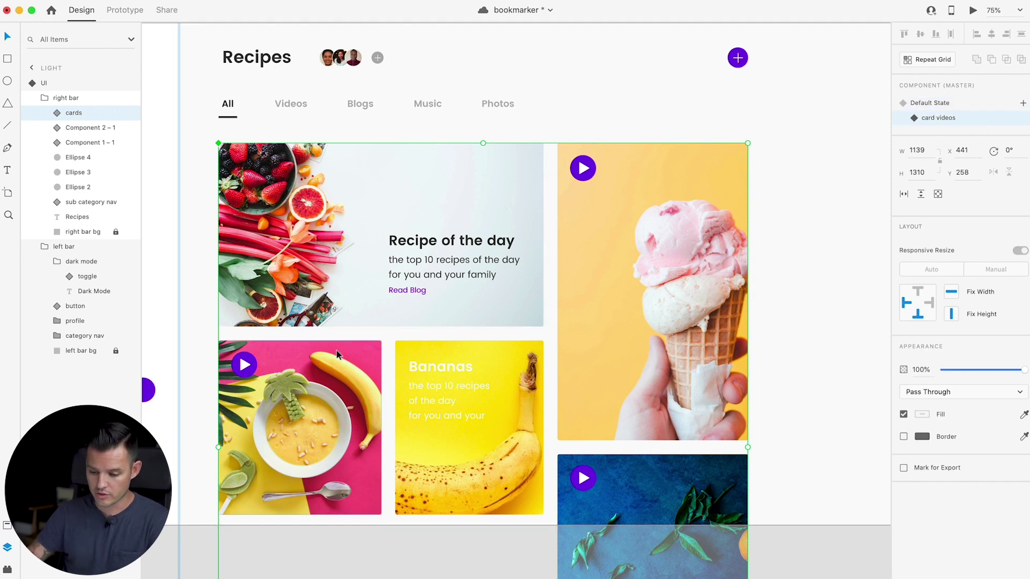
- In the card videos state, move the Bananas card down about 126 px and set its opacity to 0%
{"action": "double_click", "coordinate": [368, 222]}
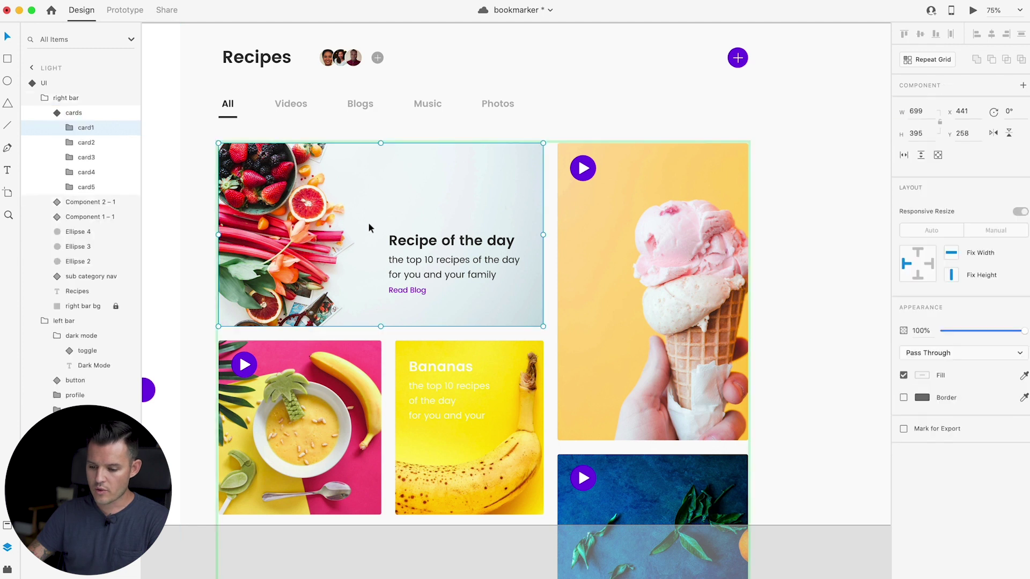
{"action": "left_click", "coordinate": [457, 358]}
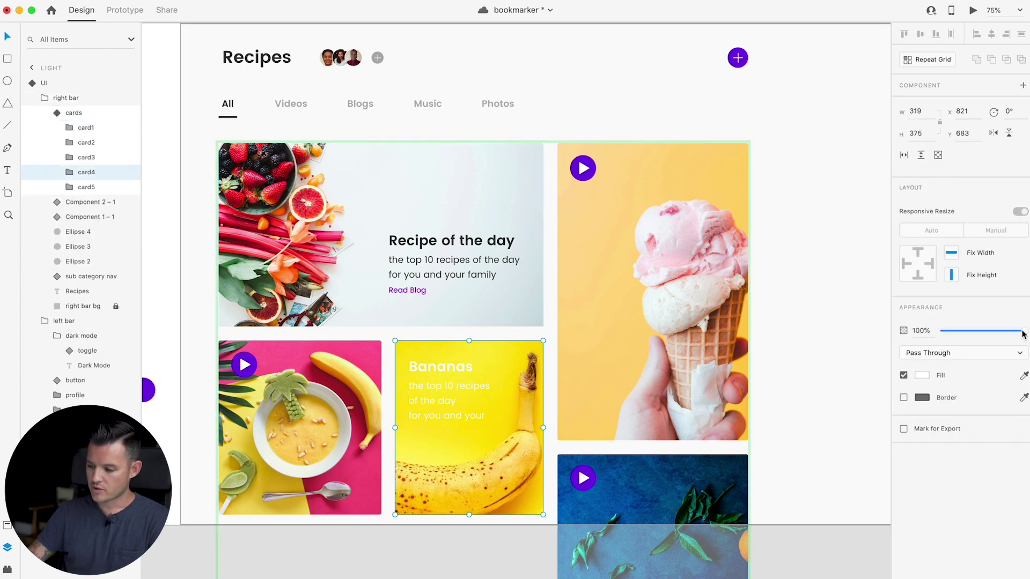
{"action": "left_click_drag", "start_coordinate": [465, 352], "coordinate": [465, 411]}
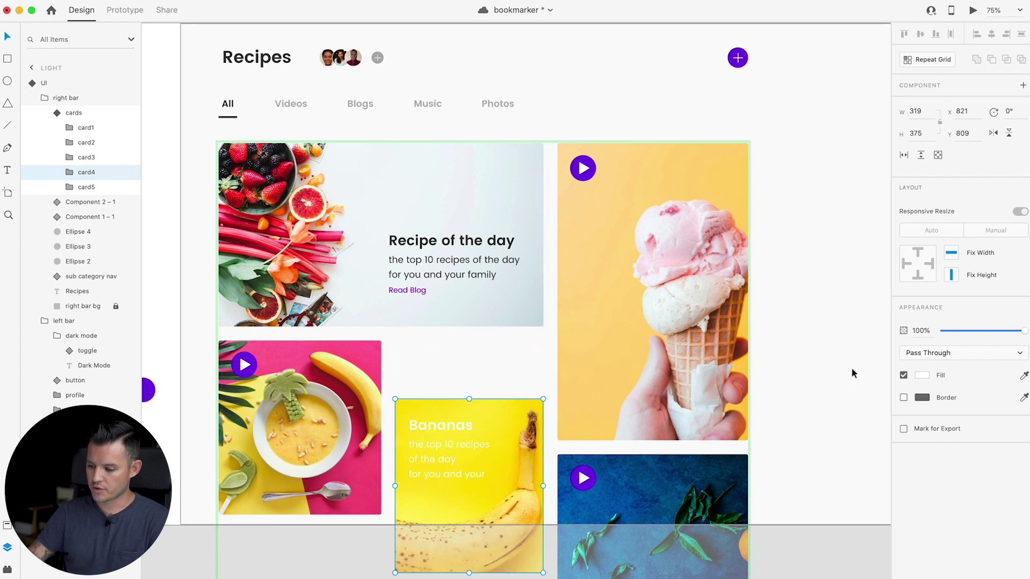
{"action": "left_click_drag", "start_coordinate": [1022, 333], "coordinate": [939, 334]}
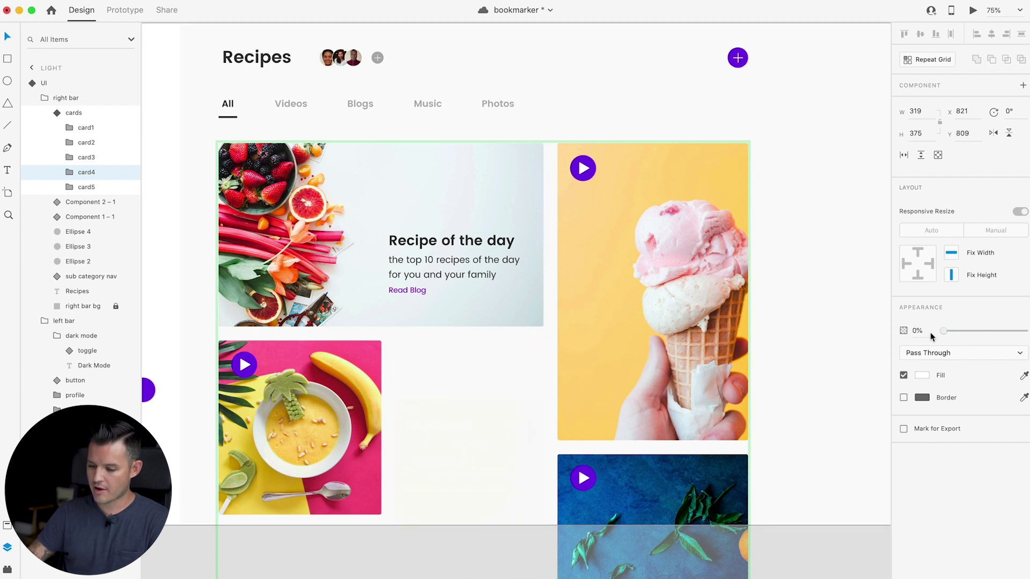
- Move the Recipe of the day card down about 123 px and set its opacity to 0%
{"action": "left_click", "coordinate": [441, 232]}
{"action": "mouse_move", "coordinate": [441, 232]}
{"action": "left_mouse_down"}
{"action": "mouse_move", "coordinate": [439, 202]}
{"action": "mouse_move", "coordinate": [438, 252]}
{"action": "left_mouse_up"}
{"action": "left_click_drag", "start_coordinate": [1021, 333], "coordinate": [943, 333]}
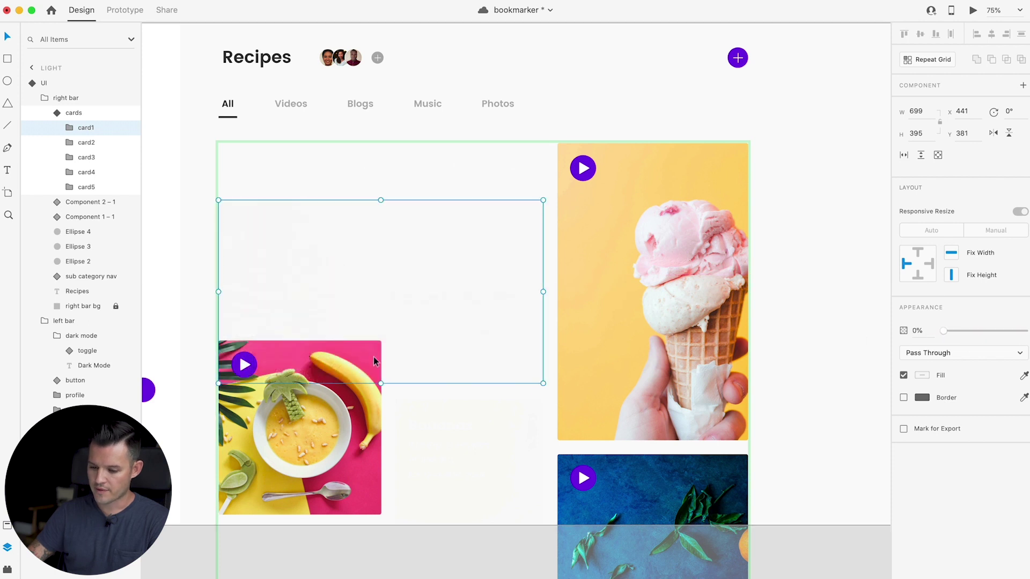
- Move the soup card to the top of the card area and widen its image to fill the space beside the ice cream card
{"action": "left_click_drag", "start_coordinate": [297, 421], "coordinate": [300, 225]}
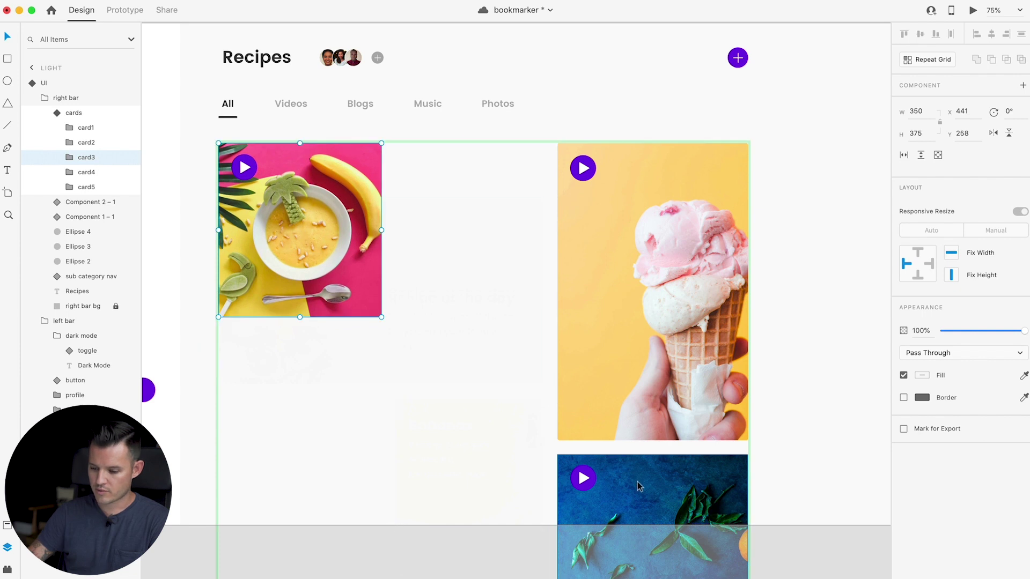
{"action": "left_click", "coordinate": [309, 248]}
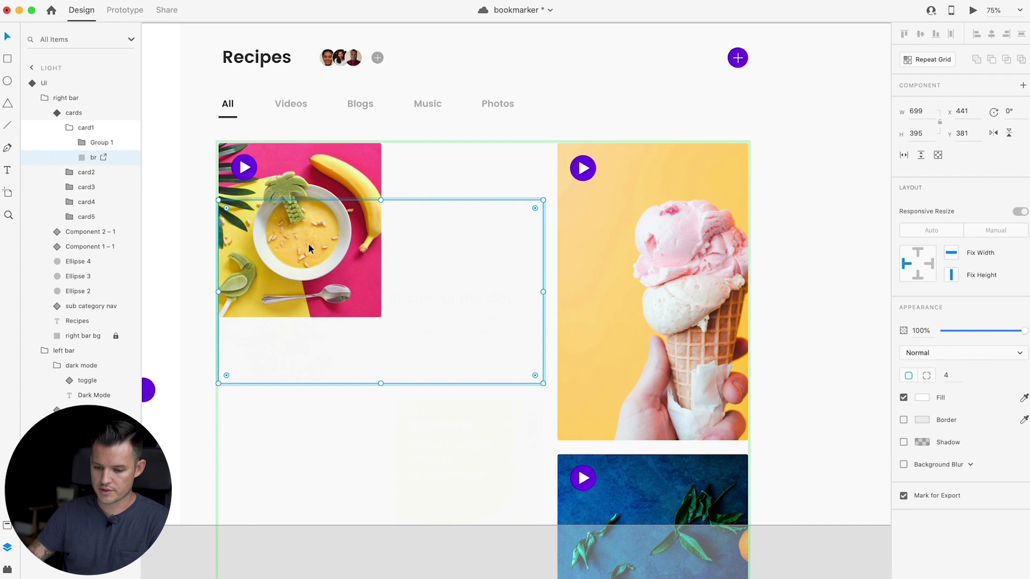
{"action": "left_click", "coordinate": [91, 141]}
{"action": "left_click", "coordinate": [86, 156]}
{"action": "left_click", "coordinate": [88, 127]}
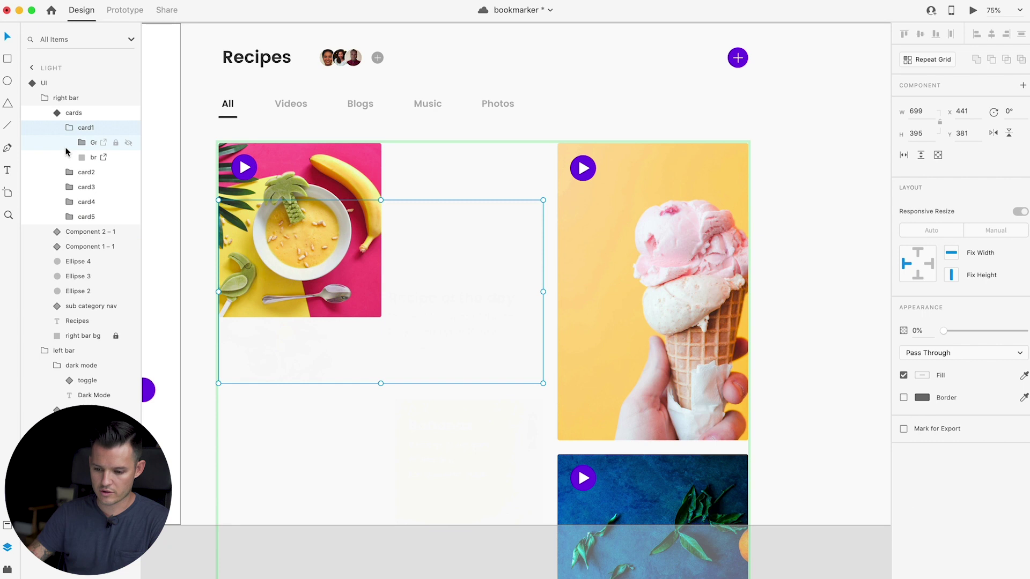
{"action": "left_click", "coordinate": [371, 159]}
{"action": "double_click", "coordinate": [371, 159]}
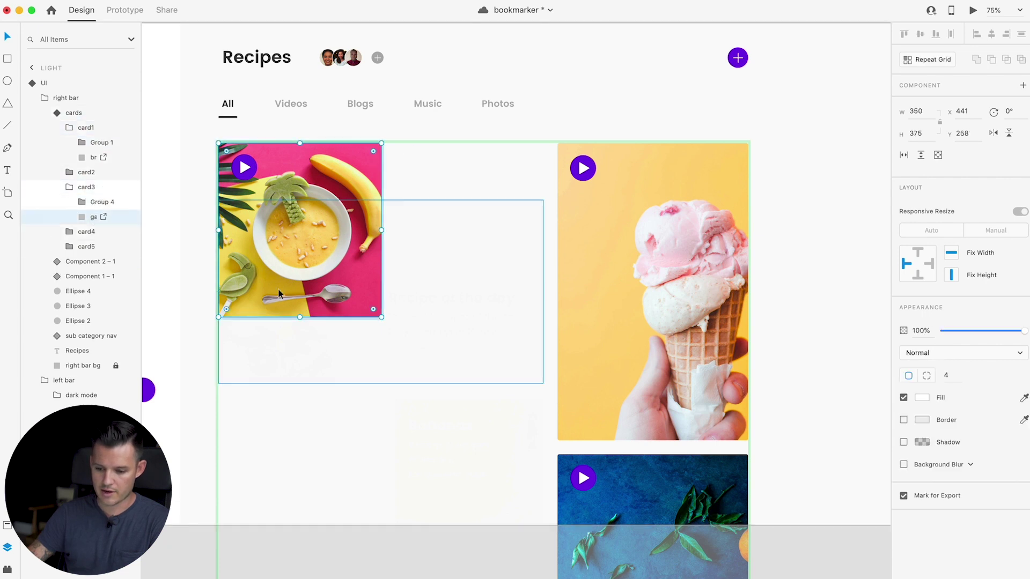
{"action": "left_click_drag", "start_coordinate": [381, 317], "coordinate": [547, 311]}
- Move the oranges card directly beneath the soup card and resize its image to about 706 by 418 to match the soup card's width
{"action": "left_click_drag", "start_coordinate": [640, 466], "coordinate": [301, 330]}
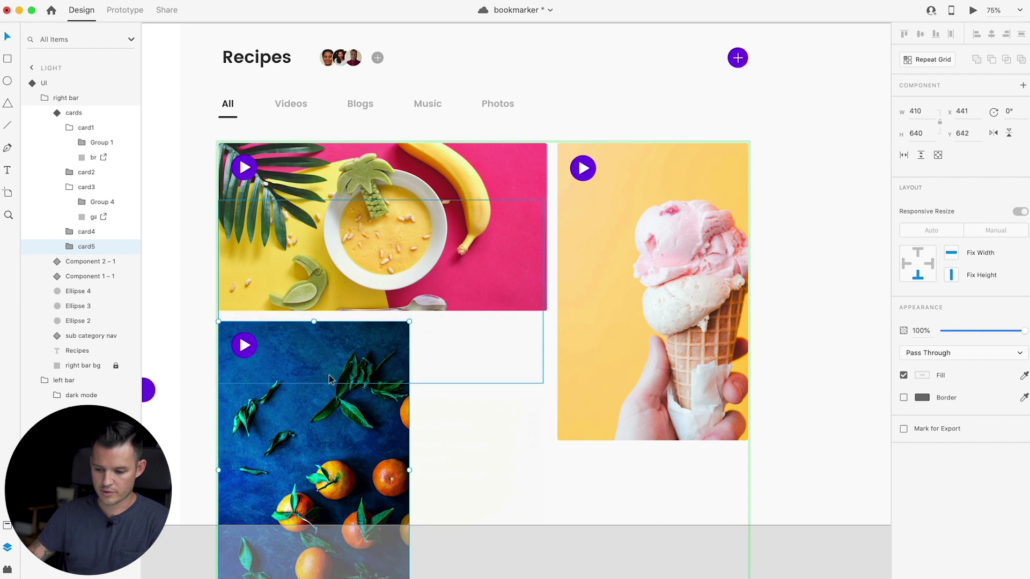
{"action": "double_click", "coordinate": [331, 420]}
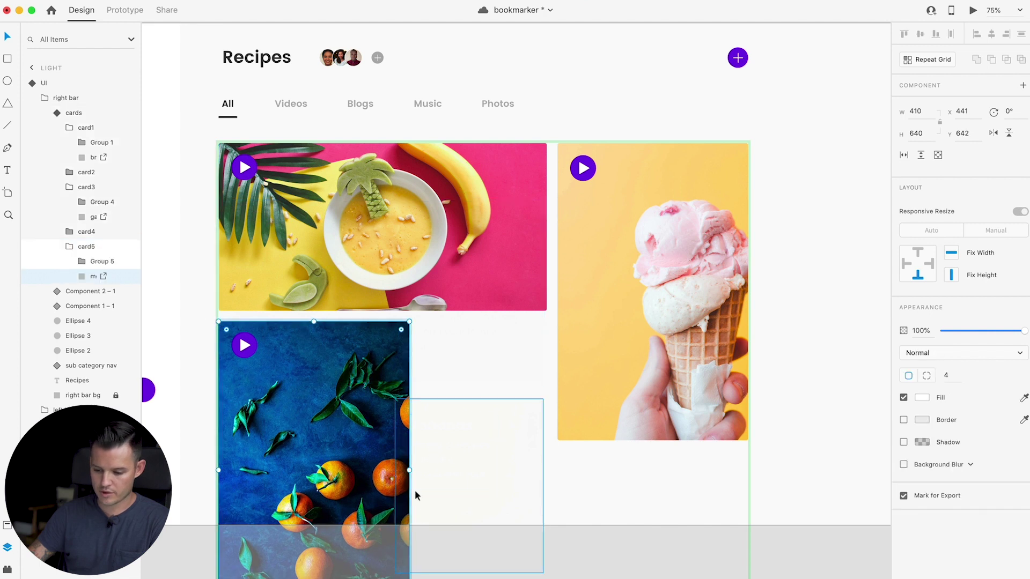
{"action": "scroll", "coordinate": [461, 521], "scroll_direction": "down", "scroll_amount": 3}
{"action": "left_click_drag", "start_coordinate": [409, 544], "coordinate": [547, 442]}
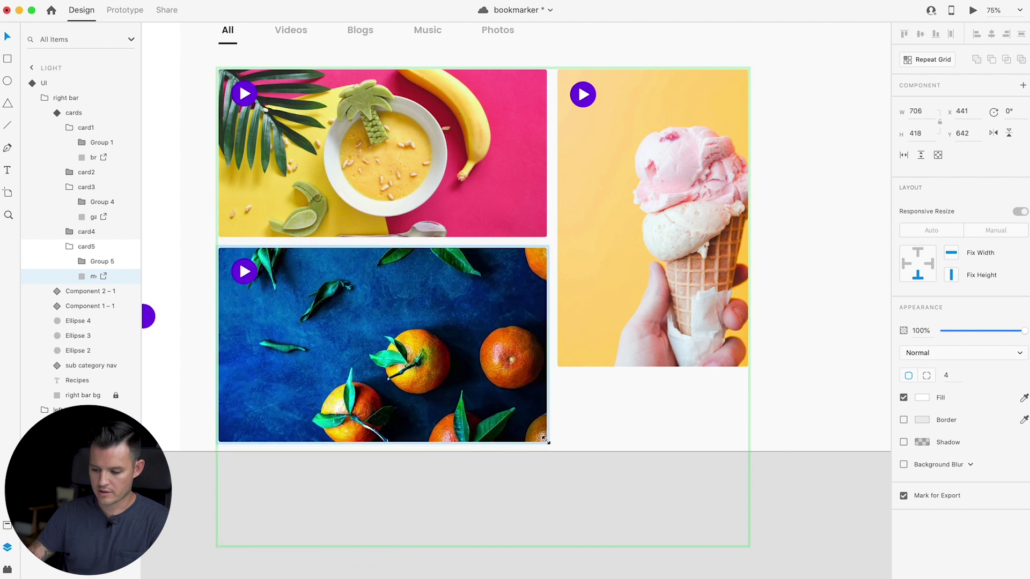
{"action": "left_click", "coordinate": [642, 516]}
- Select the cards component and compare its Default State with card videos, ending on card videos
{"action": "scroll", "coordinate": [638, 531], "scroll_direction": "up", "scroll_amount": 3}
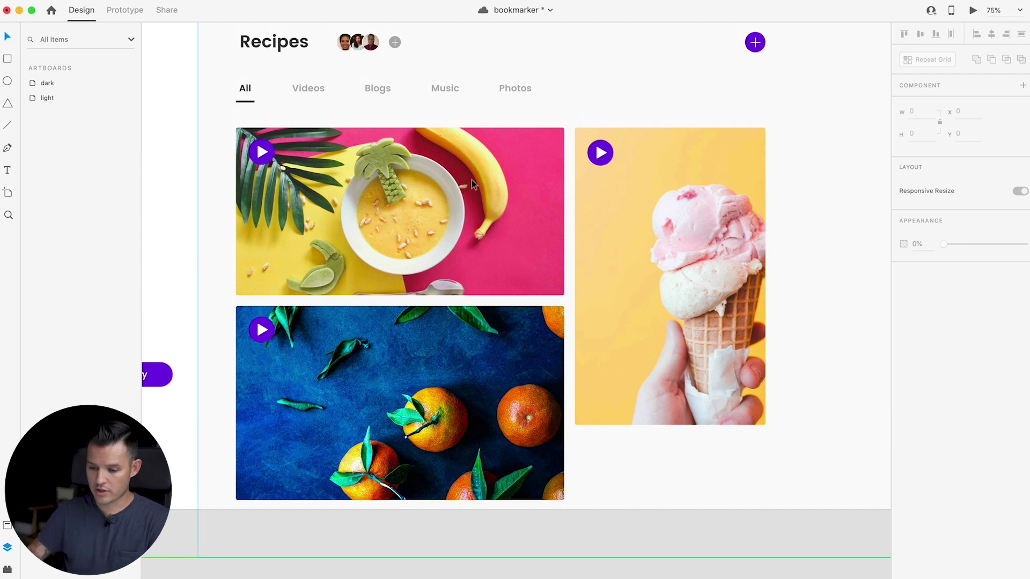
{"action": "scroll", "coordinate": [412, 167], "scroll_direction": "left", "scroll_amount": 2}
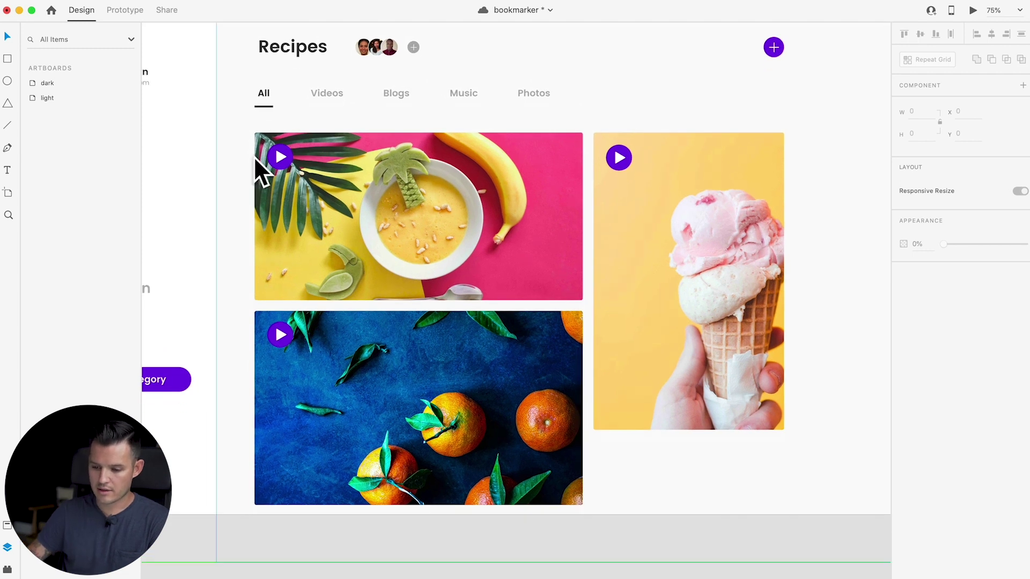
{"action": "scroll", "coordinate": [363, 155], "scroll_direction": "left", "scroll_amount": 3}
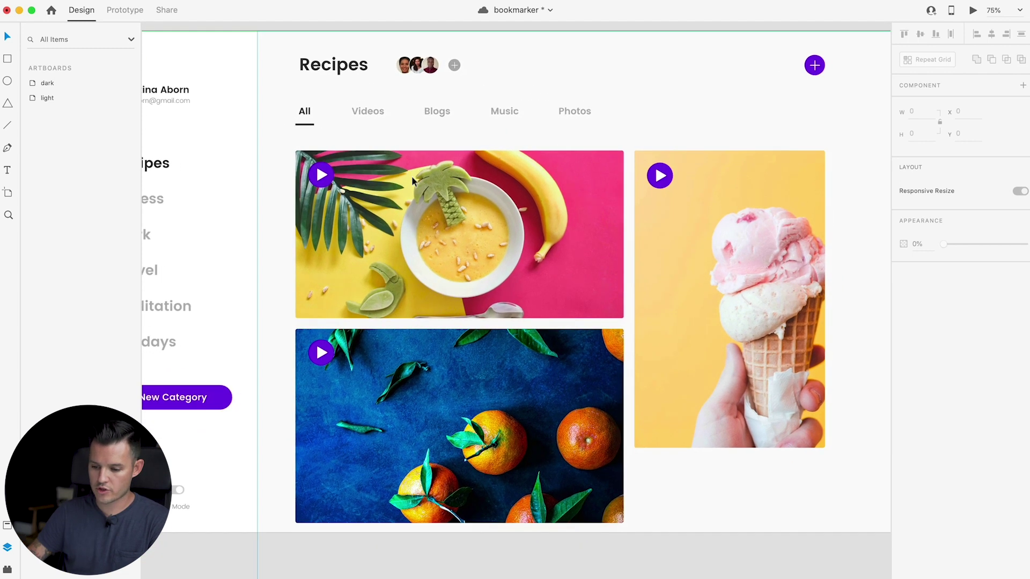
{"action": "left_click", "coordinate": [411, 181]}
{"action": "left_click", "coordinate": [59, 114]}
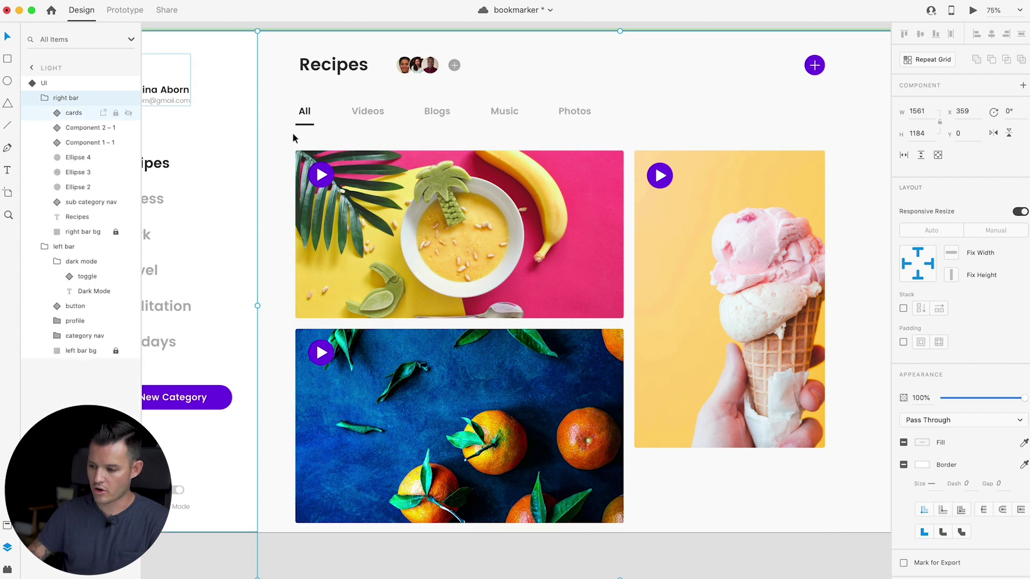
{"action": "left_click", "coordinate": [59, 114]}
{"action": "left_click", "coordinate": [83, 114]}
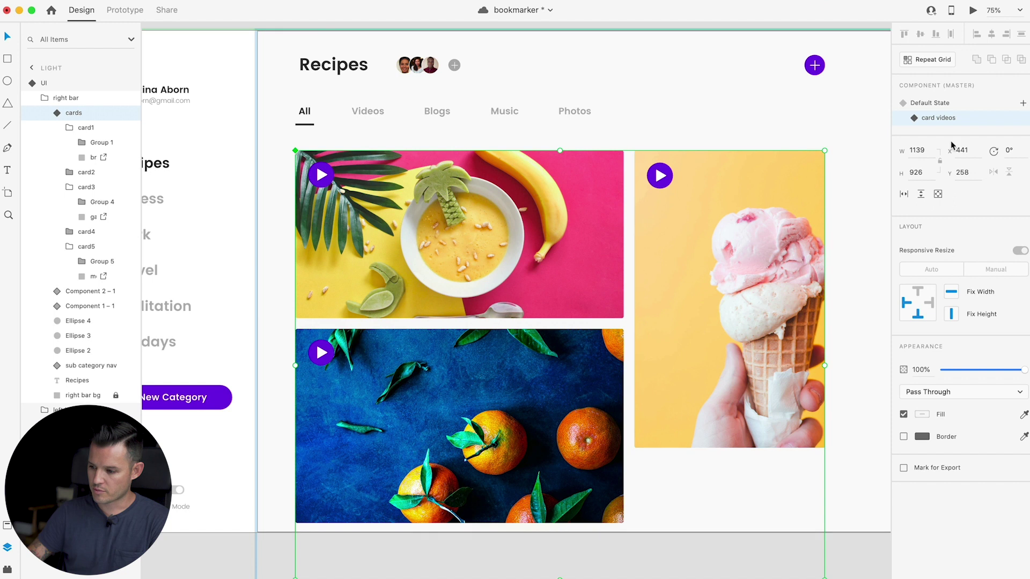
{"action": "left_click", "coordinate": [946, 103]}
{"action": "left_click", "coordinate": [946, 118]}
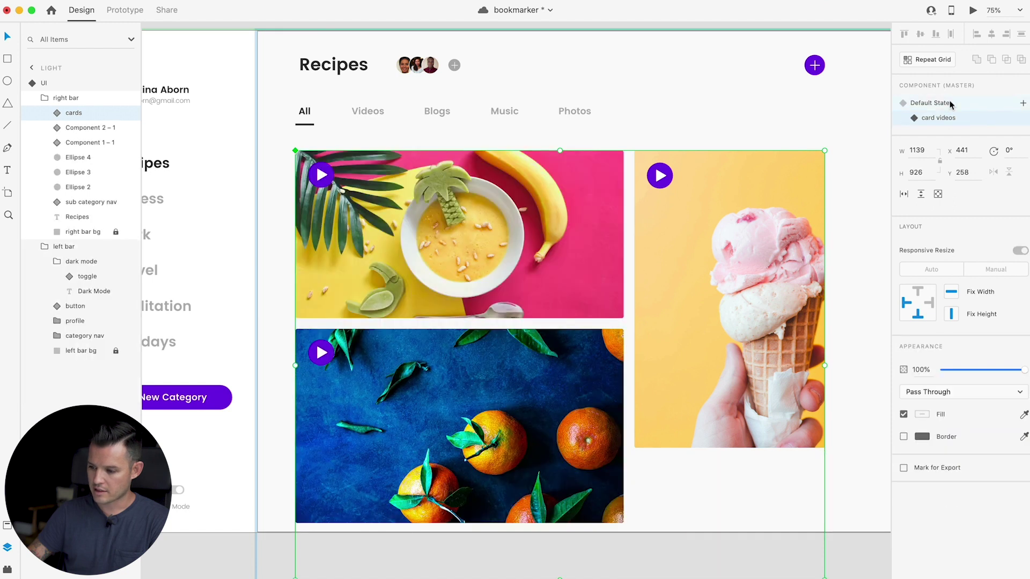
{"action": "left_click", "coordinate": [950, 104]}
{"action": "left_click", "coordinate": [947, 118]}
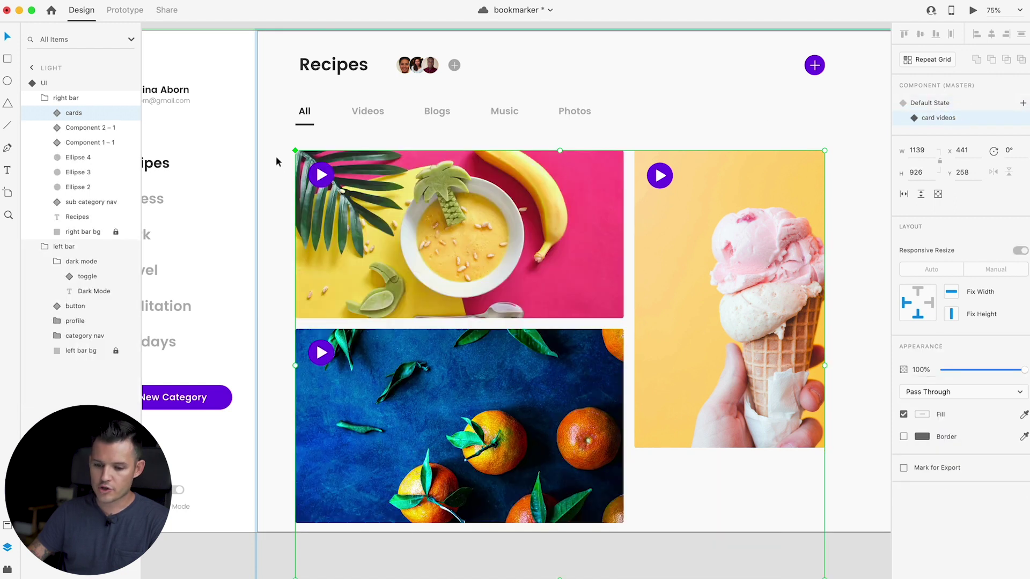
- Combine the sub category nav and the cards component into a new component named "card and nav"
{"action": "left_click", "coordinate": [380, 111]}
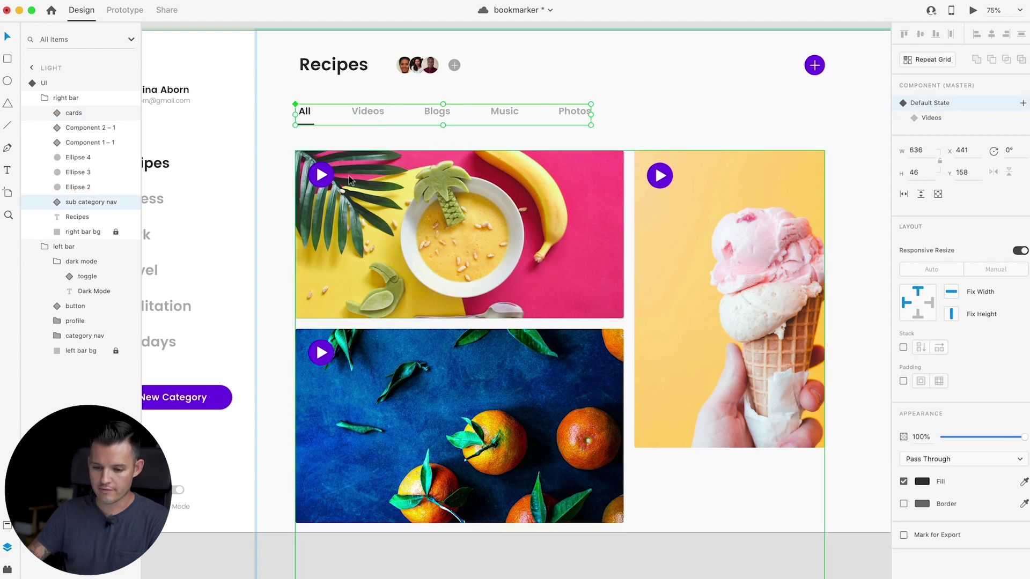
{"action": "left_click", "coordinate": [405, 216]}
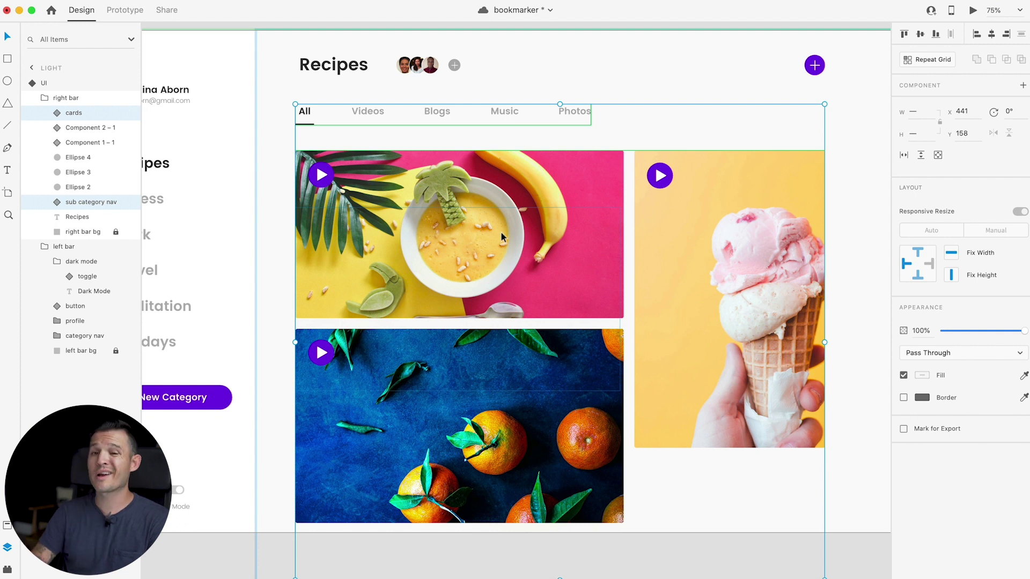
{"action": "key", "text": "super+k"}
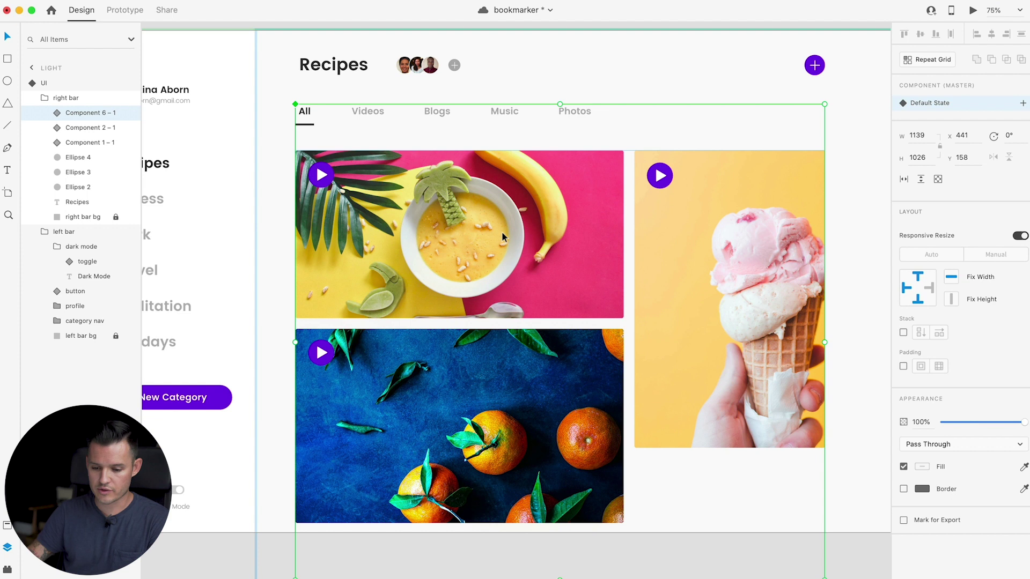
{"action": "double_click", "coordinate": [81, 116]}
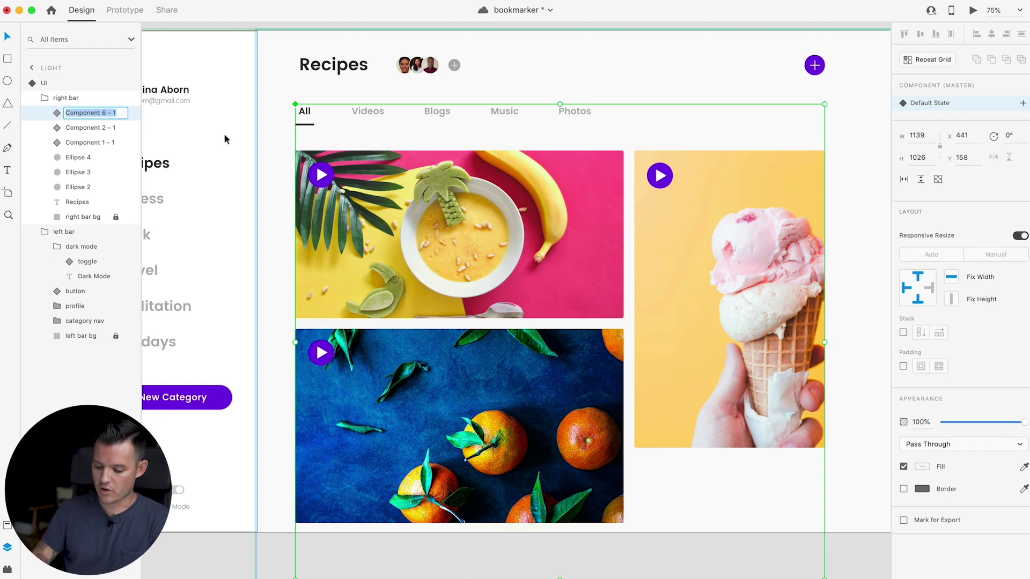
{"action": "type", "text": "card and"}
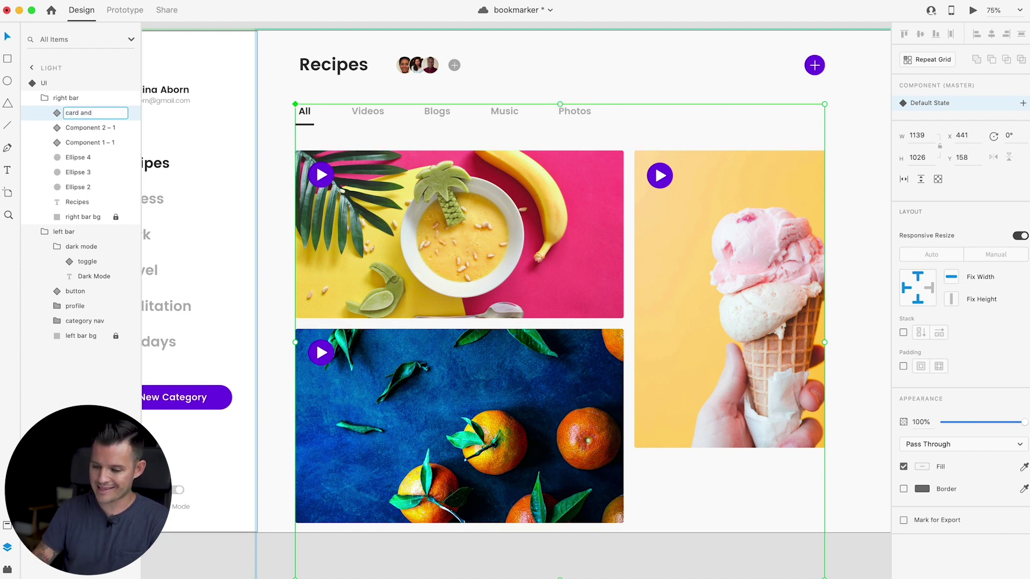
{"action": "type", "text": " nav"}
{"action": "key", "text": "Return"}
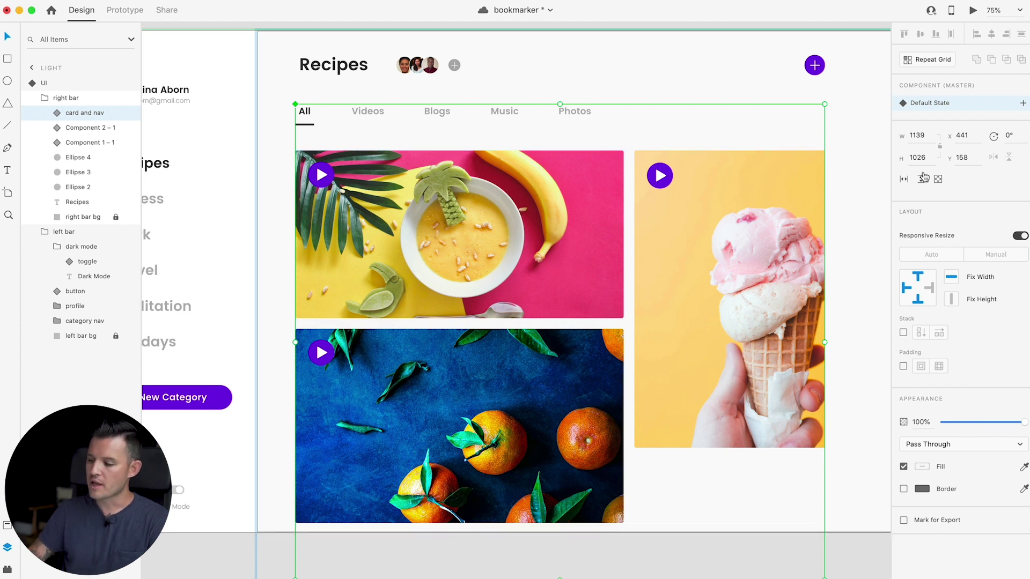
- Add a new state to the card and nav component and name it "card and nav - videos"
{"action": "left_click", "coordinate": [1022, 103]}
{"action": "left_click", "coordinate": [936, 114]}
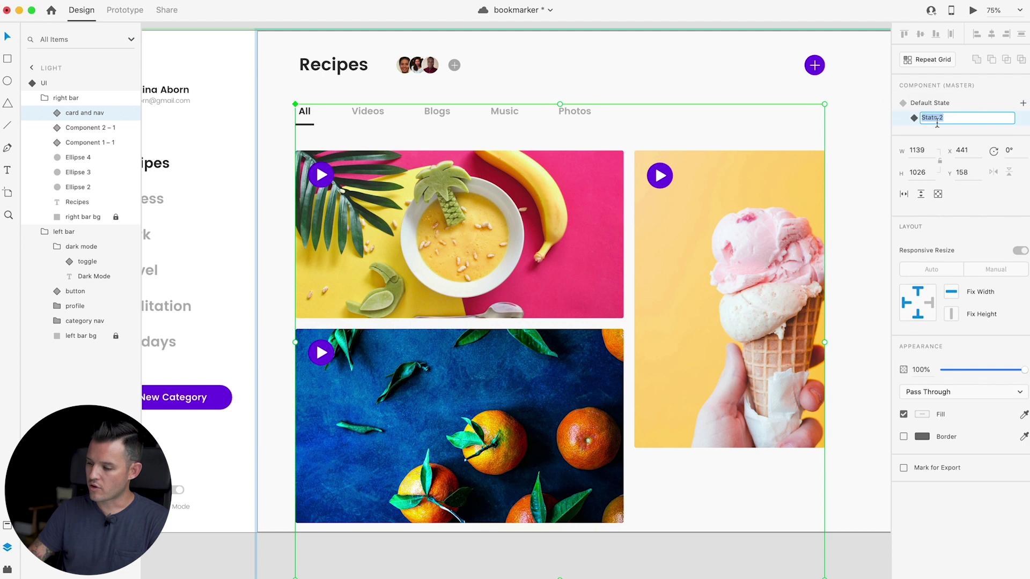
{"action": "type", "text": "card and nav"}
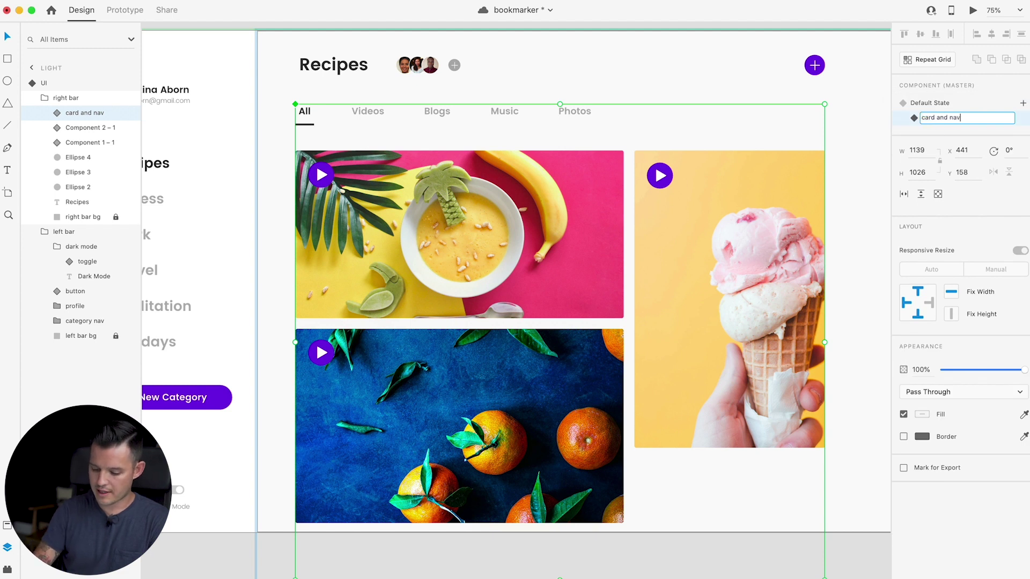
{"action": "type", "text": " videos"}
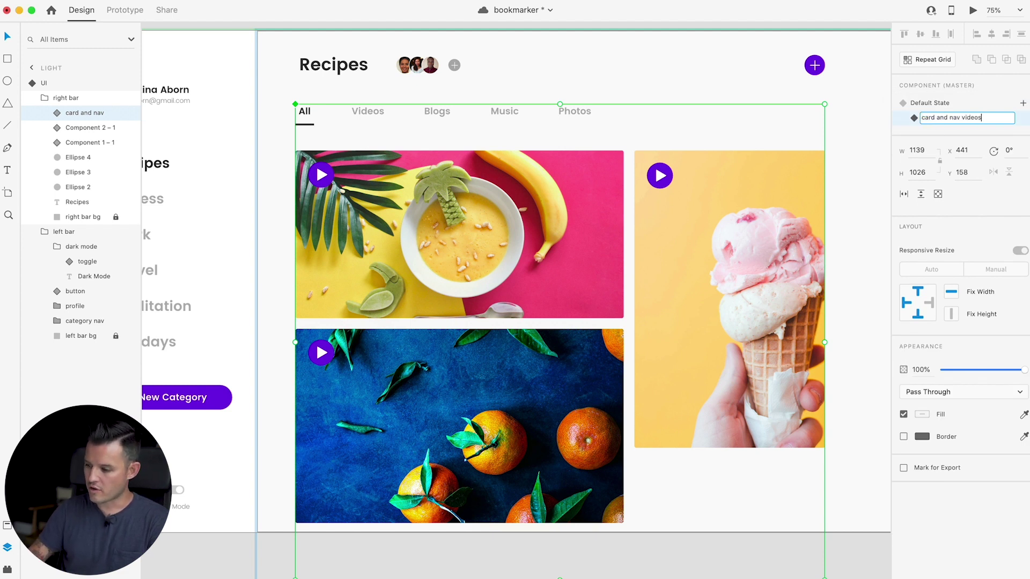
{"action": "type", "text": "-"}
{"action": "key", "text": "Return"}
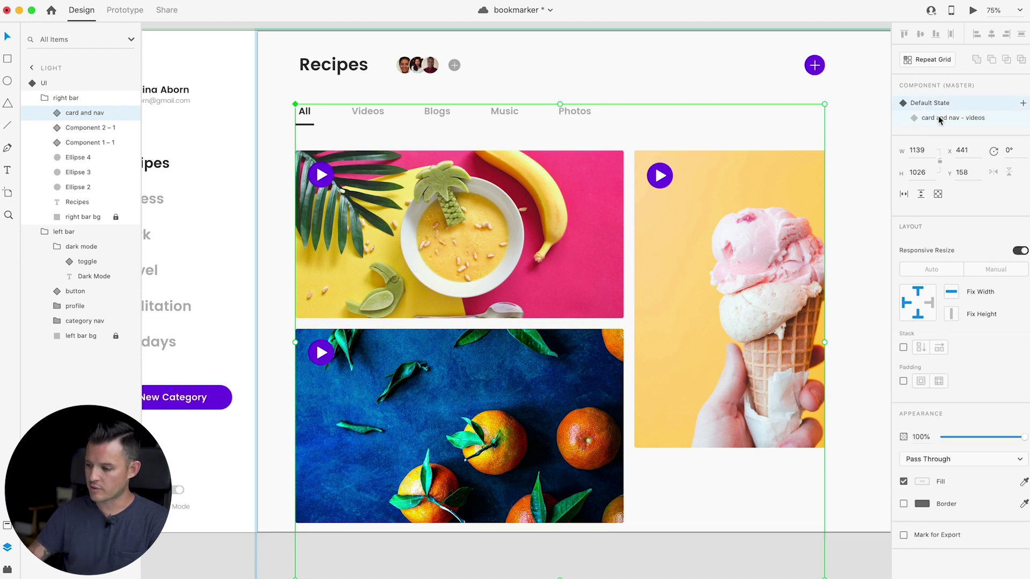
- In the card and nav - videos state, set the nested nav to Videos and the nested cards to card videos
{"action": "double_click", "coordinate": [358, 111]}
{"action": "left_click", "coordinate": [933, 118]}
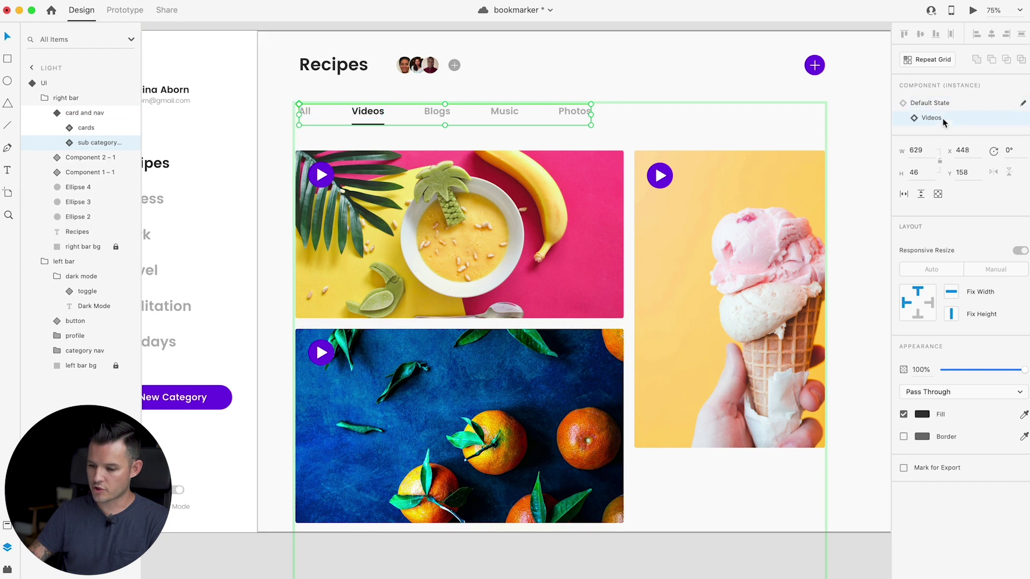
{"action": "left_click", "coordinate": [528, 231]}
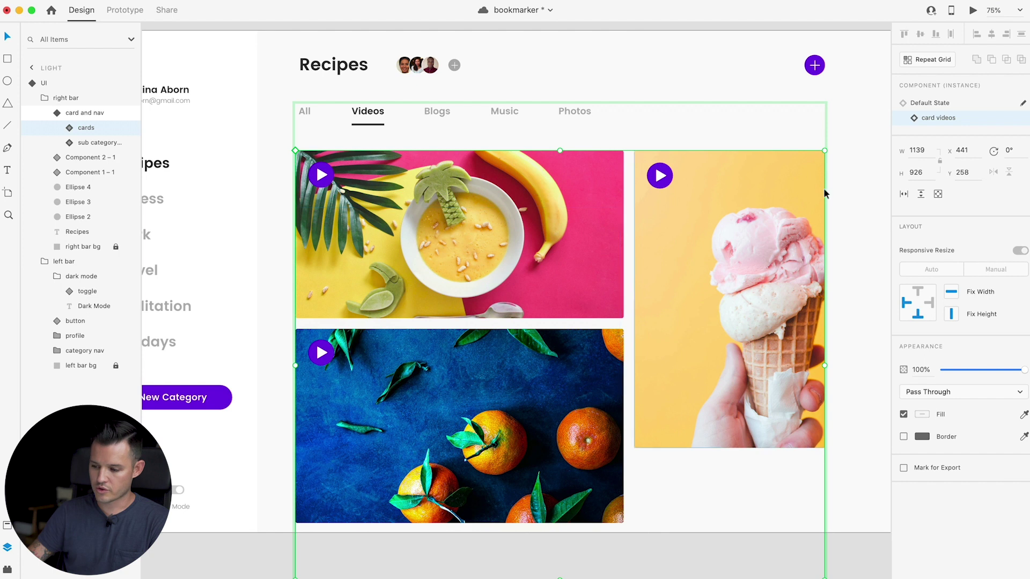
{"action": "left_click", "coordinate": [931, 103]}
{"action": "left_click", "coordinate": [936, 119]}
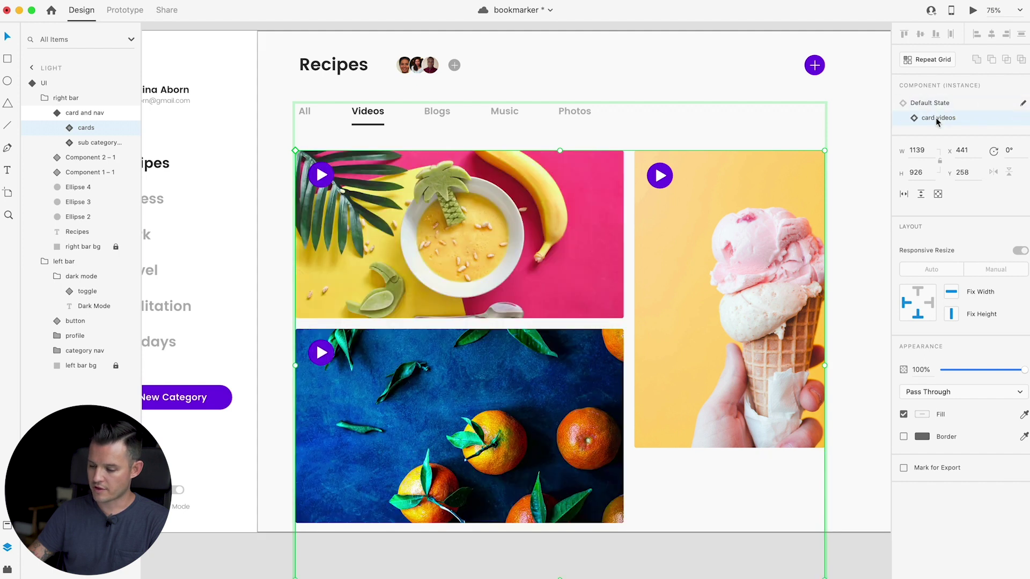
- Return the card and nav component to its Default State and set its nested cards to Default State
{"action": "left_click", "coordinate": [79, 113]}
{"action": "left_click", "coordinate": [936, 103]}
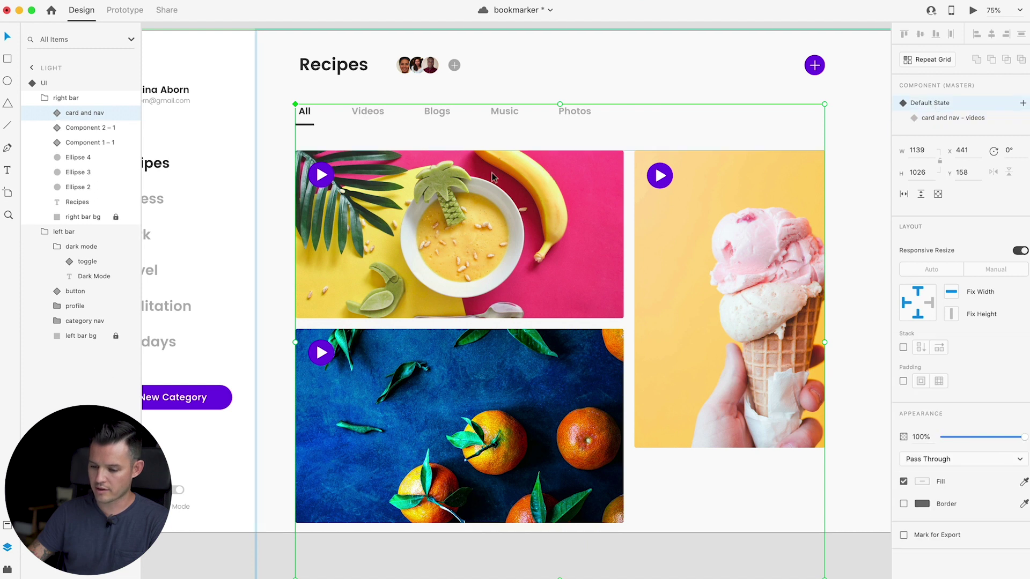
{"action": "double_click", "coordinate": [550, 173]}
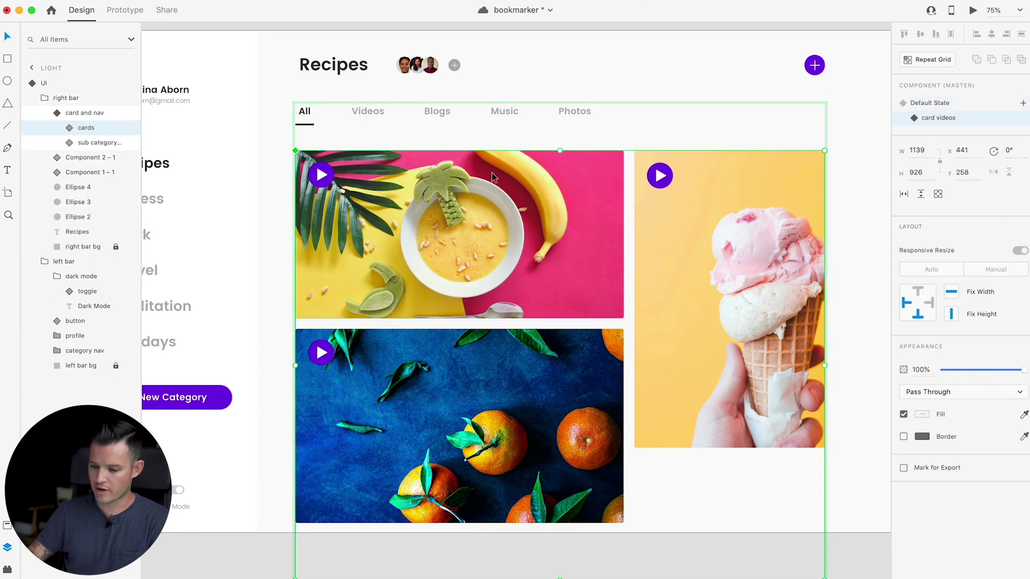
{"action": "left_click", "coordinate": [937, 104]}
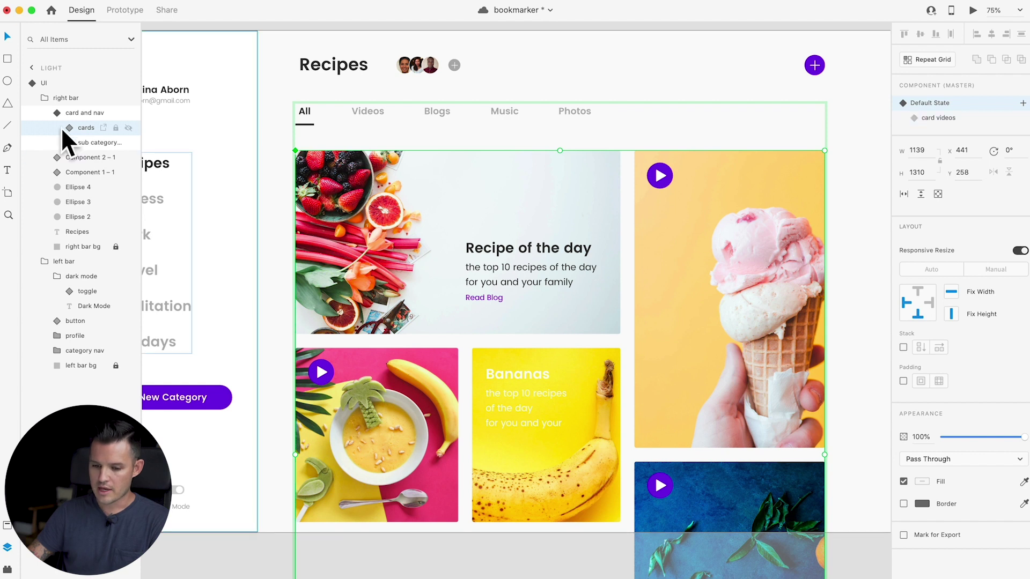
- Examine the existing interactions on the Videos and All labels in the nested nav, including the Videos label's available destinations
{"action": "left_click", "coordinate": [86, 113]}
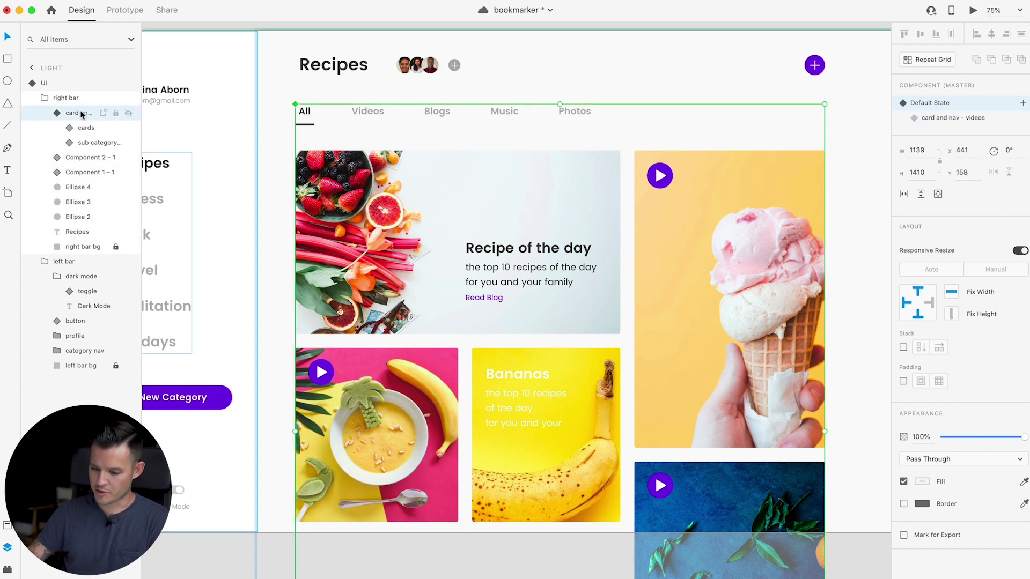
{"action": "double_click", "coordinate": [361, 113]}
{"action": "double_click", "coordinate": [362, 110]}
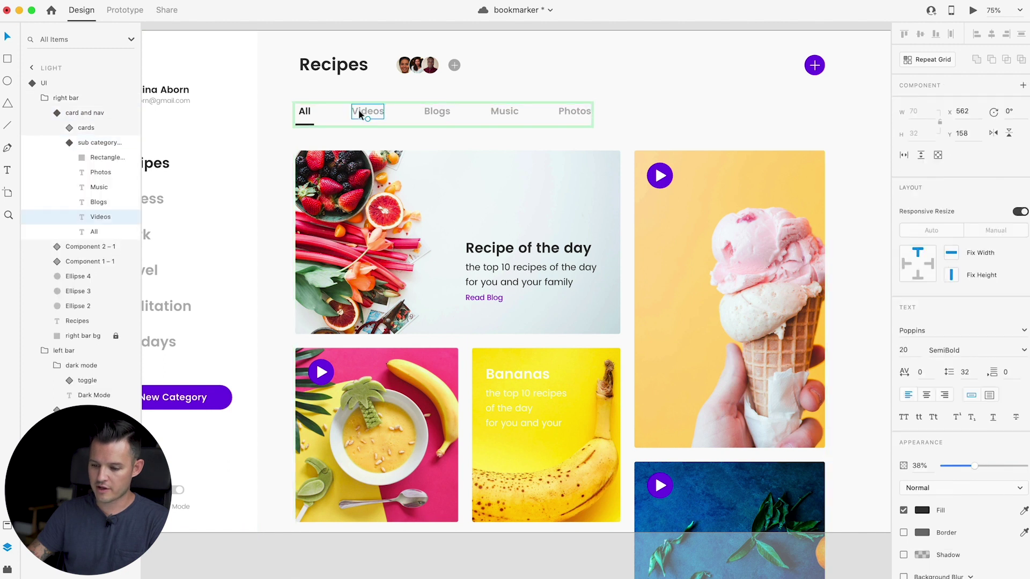
{"action": "left_click", "coordinate": [115, 15]}
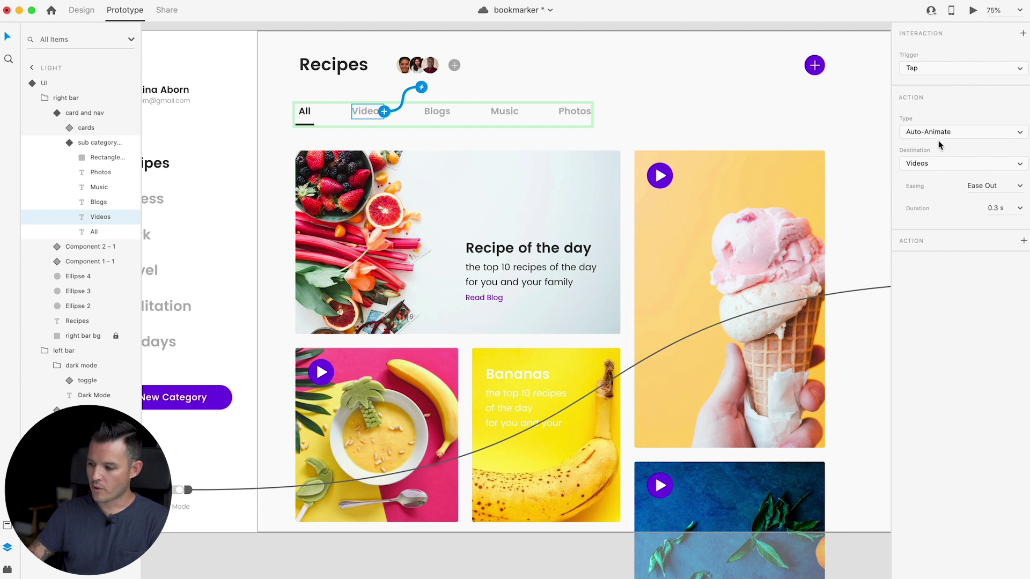
{"action": "left_click", "coordinate": [941, 165]}
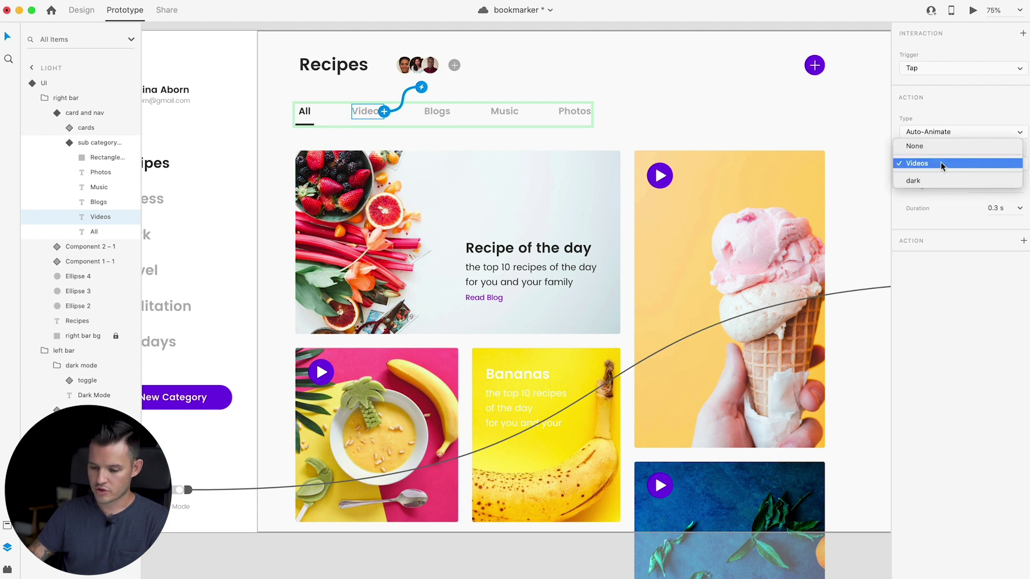
{"action": "left_click", "coordinate": [78, 117]}
{"action": "left_click", "coordinate": [75, 114]}
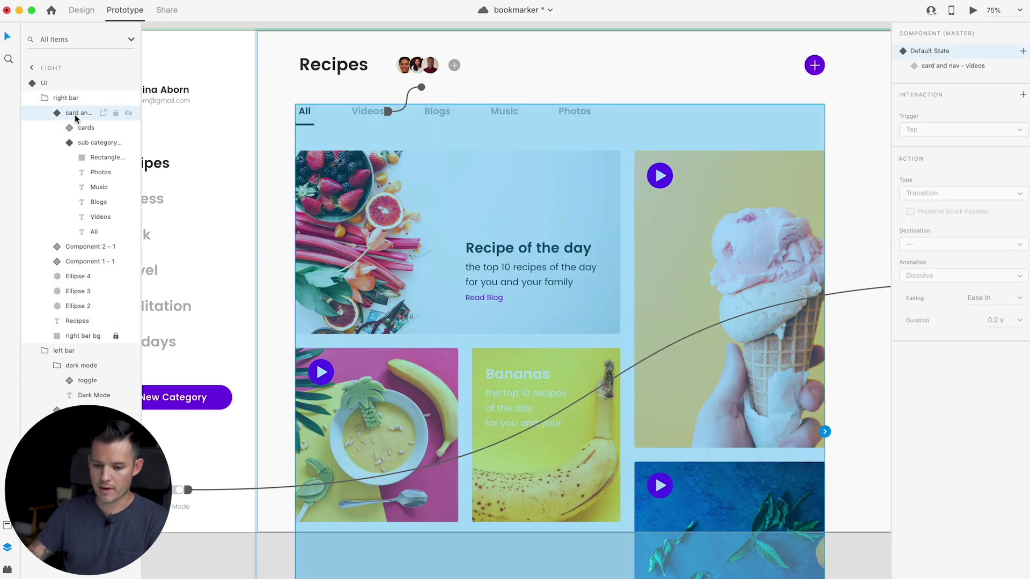
{"action": "left_click", "coordinate": [69, 143]}
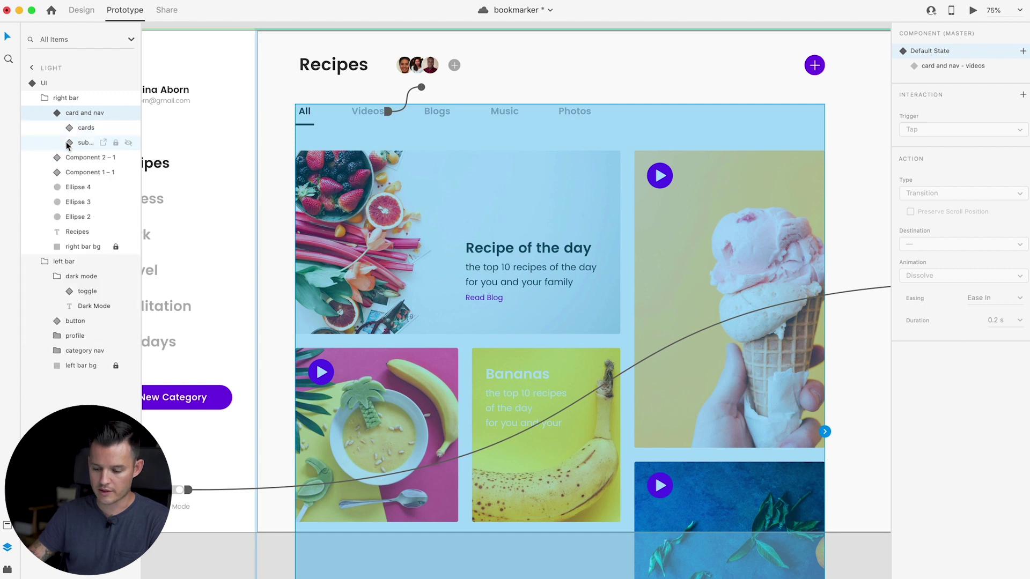
{"action": "double_click", "coordinate": [369, 109]}
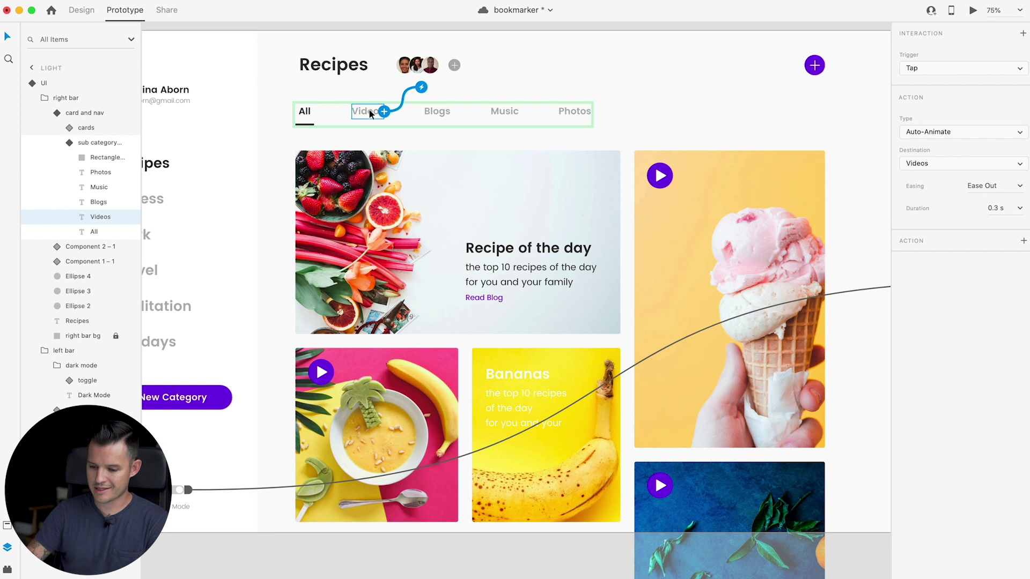
{"action": "left_click", "coordinate": [370, 114]}
{"action": "left_click", "coordinate": [305, 112]}
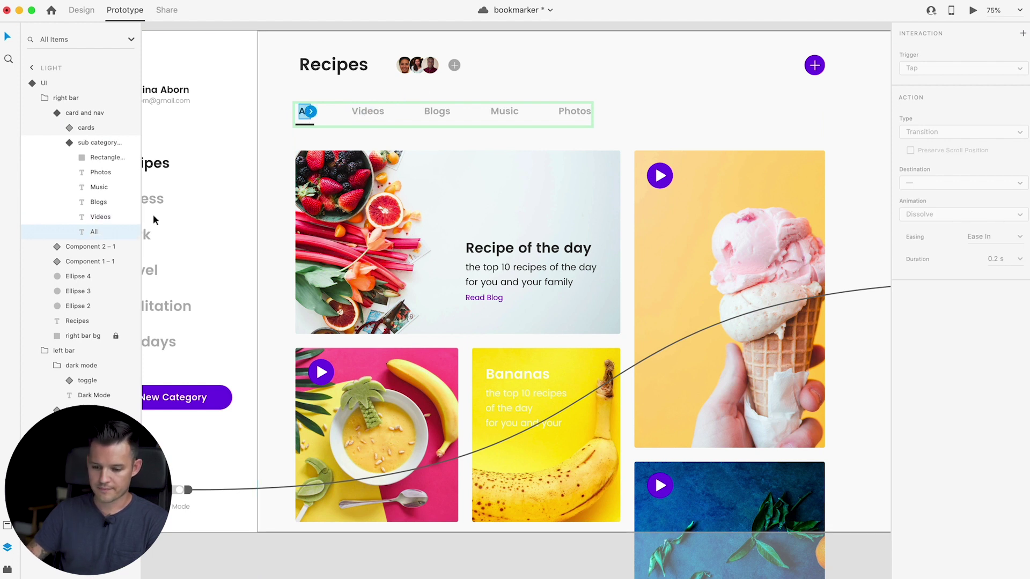
- Draw a rectangle about 137 by 59 over the Videos label inside the card and nav component and set its opacity to 0%
{"action": "left_click", "coordinate": [68, 143]}
{"action": "left_click", "coordinate": [78, 141]}
{"action": "left_click", "coordinate": [86, 129]}
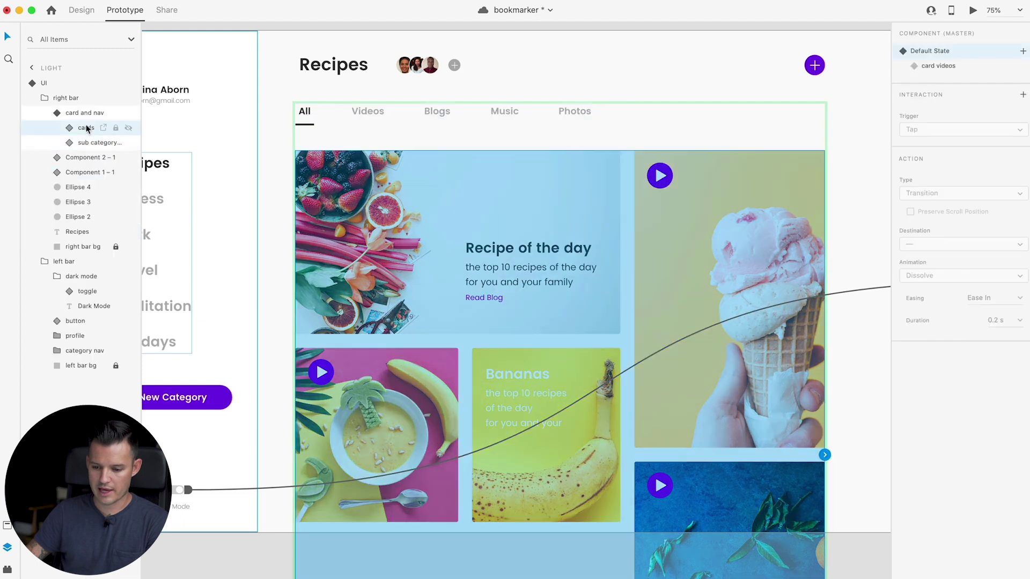
{"action": "left_click", "coordinate": [91, 13]}
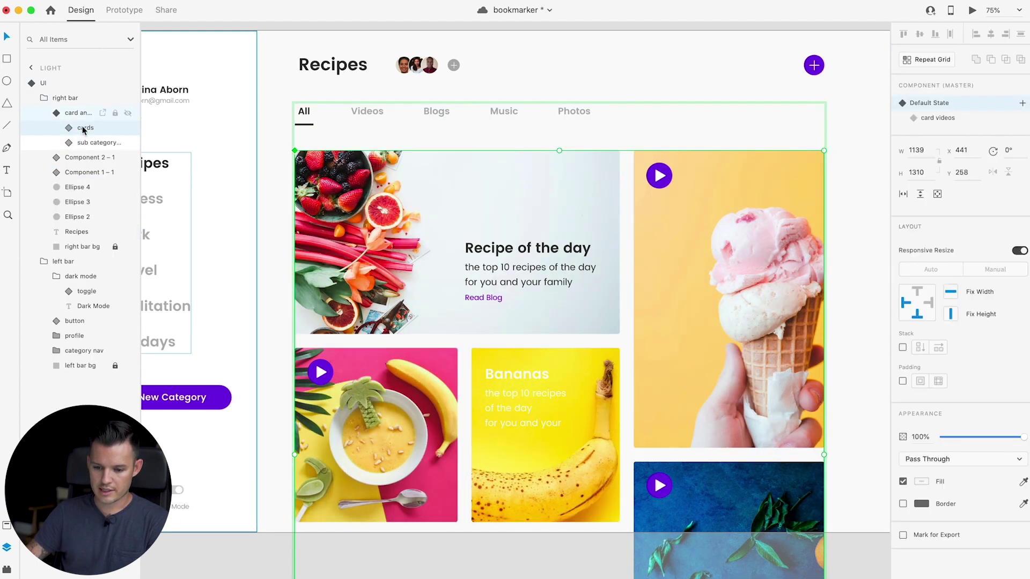
{"action": "key", "text": "r"}
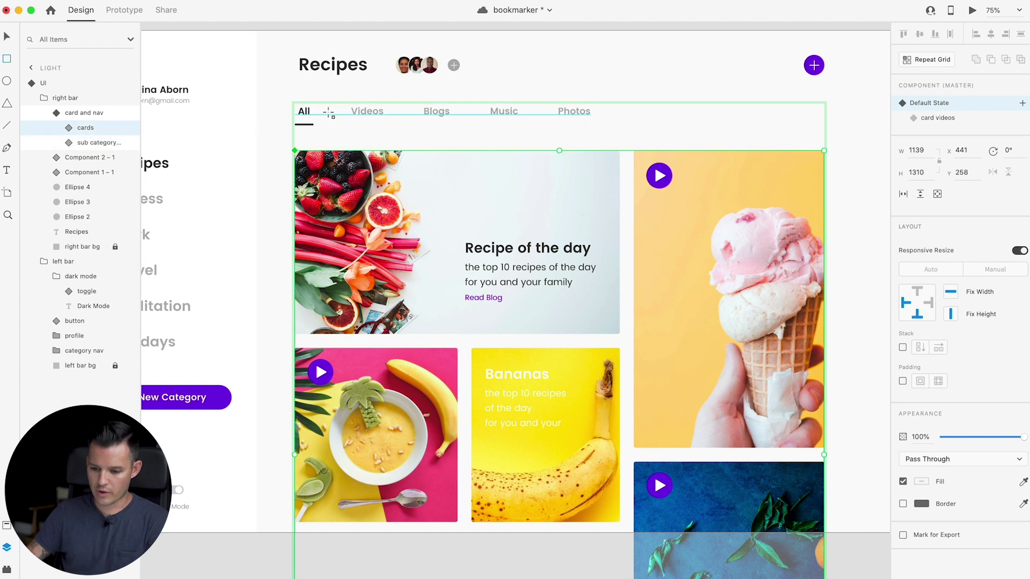
{"action": "left_click_drag", "start_coordinate": [341, 104], "coordinate": [404, 132]}
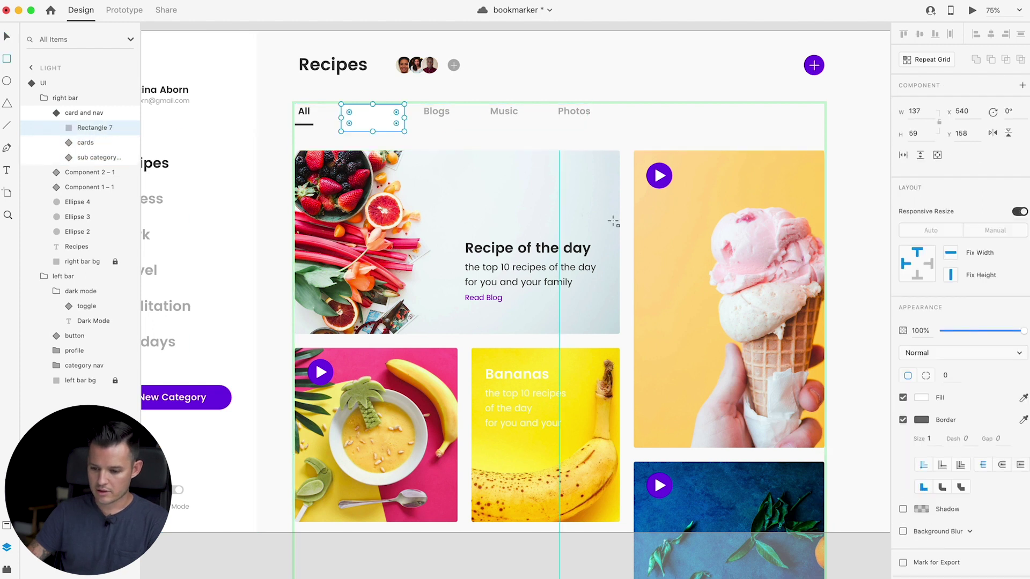
{"action": "left_click_drag", "start_coordinate": [1021, 331], "coordinate": [916, 332]}
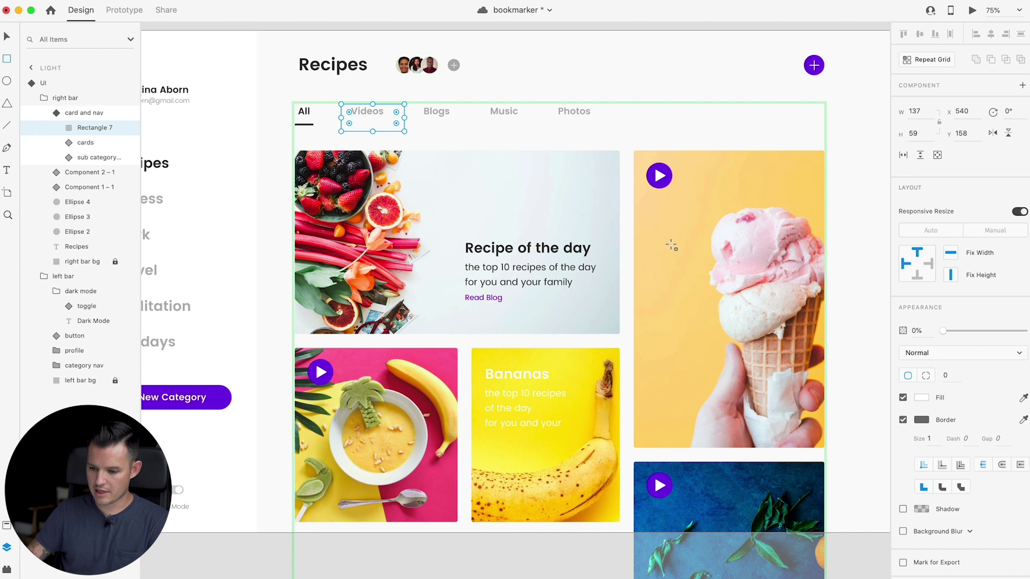
{"action": "key", "text": "v"}
{"action": "left_click_drag", "start_coordinate": [383, 129], "coordinate": [377, 122]}
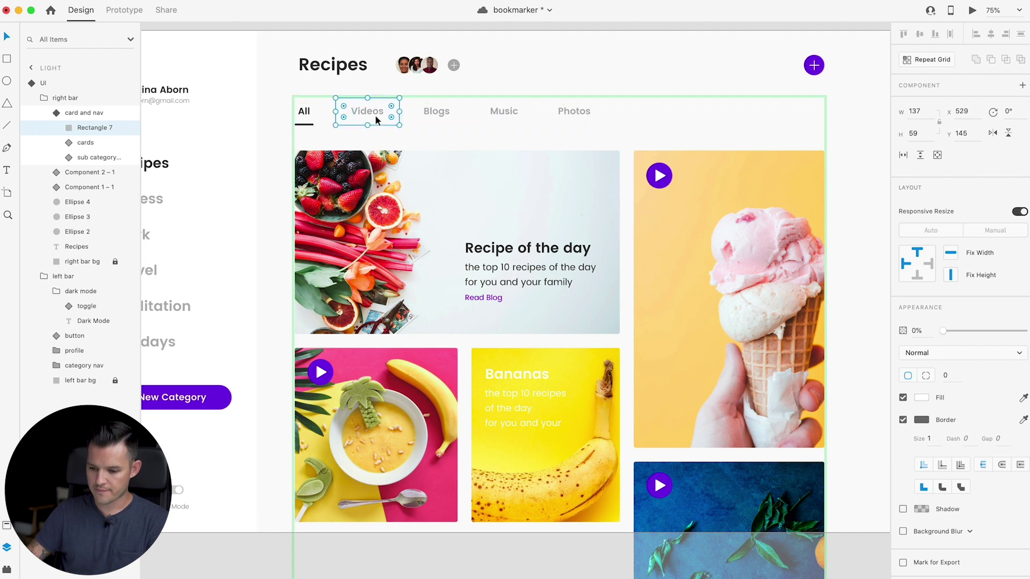
- Duplicate the transparent rectangle and fit the copy over the All label, about 78 wide and 59 high
{"action": "key", "text": "super+d"}
{"action": "left_click_drag", "start_coordinate": [377, 121], "coordinate": [335, 119]}
{"action": "left_click", "coordinate": [360, 115]}
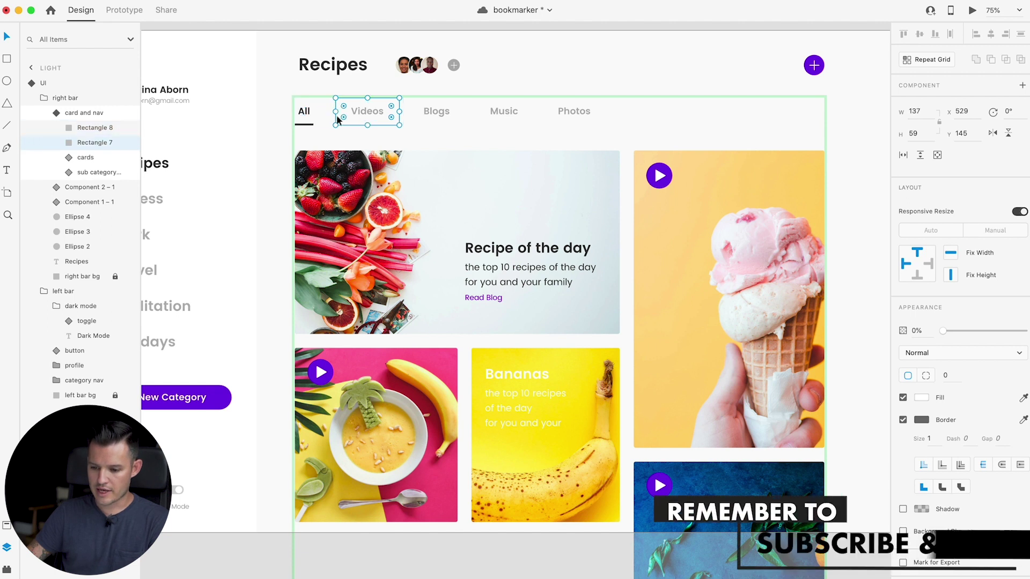
{"action": "left_click", "coordinate": [302, 113]}
- Rename the rectangle over All as "tap all" and the one over Videos as "tap vids"
{"action": "double_click", "coordinate": [84, 127]}
{"action": "type", "text": "all"}
{"action": "key", "text": "Return"}
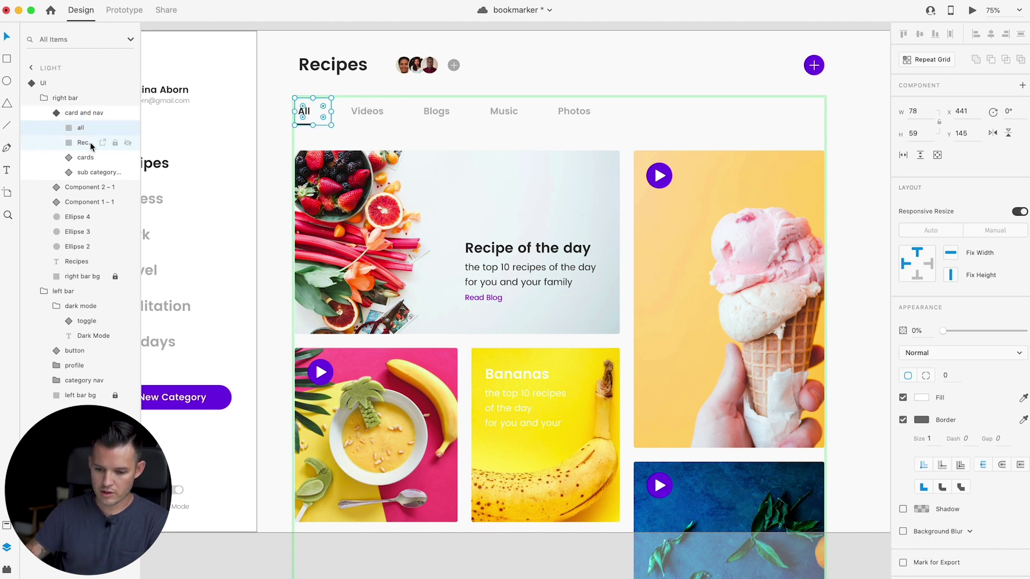
{"action": "double_click", "coordinate": [84, 128]}
{"action": "key", "text": "Left"}
{"action": "type", "text": "tap"}
{"action": "key", "text": "Return"}
{"action": "double_click", "coordinate": [86, 142]}
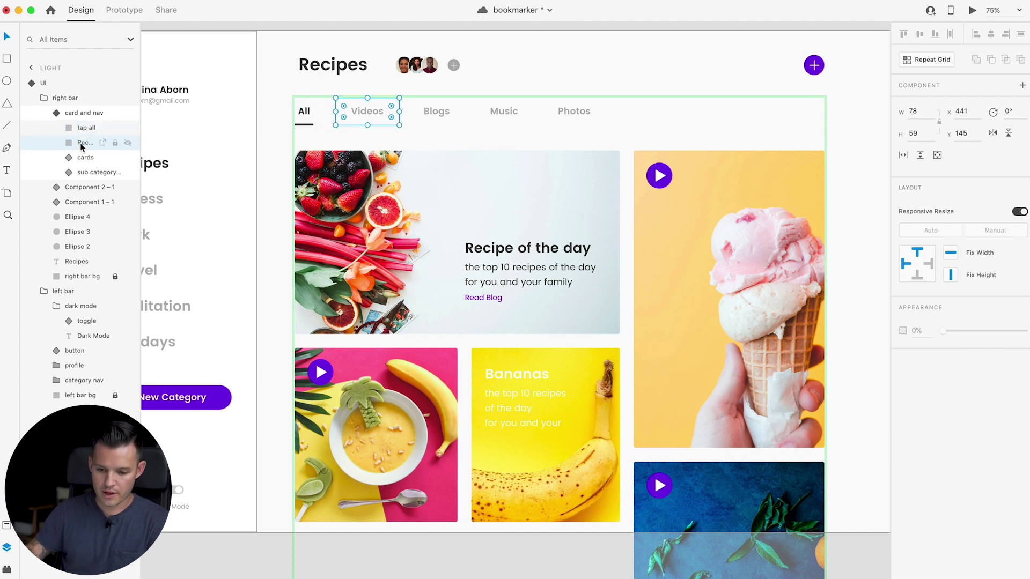
{"action": "type", "text": "tap"}
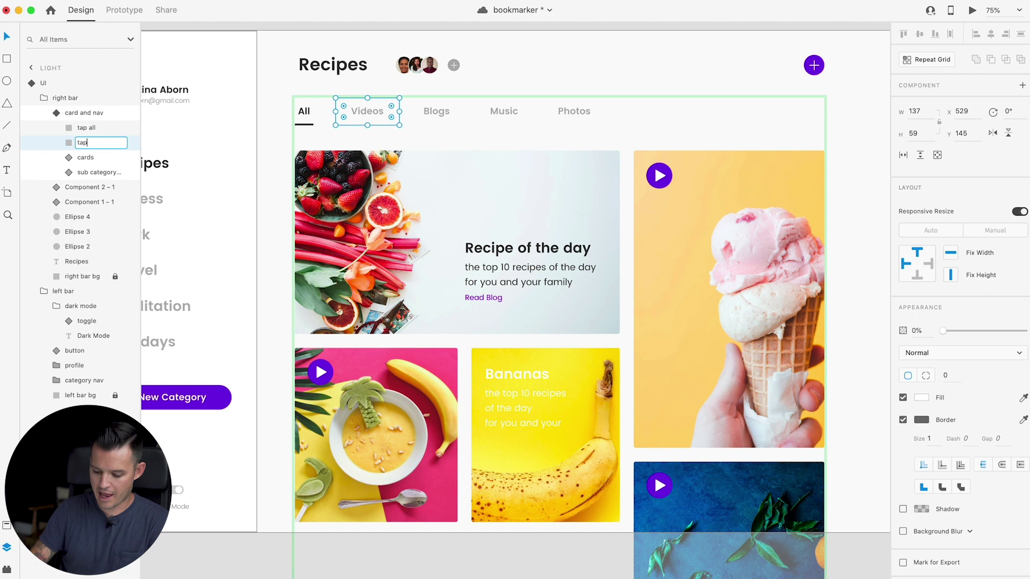
{"action": "type", "text": " vids"}
{"action": "key", "text": "Return"}
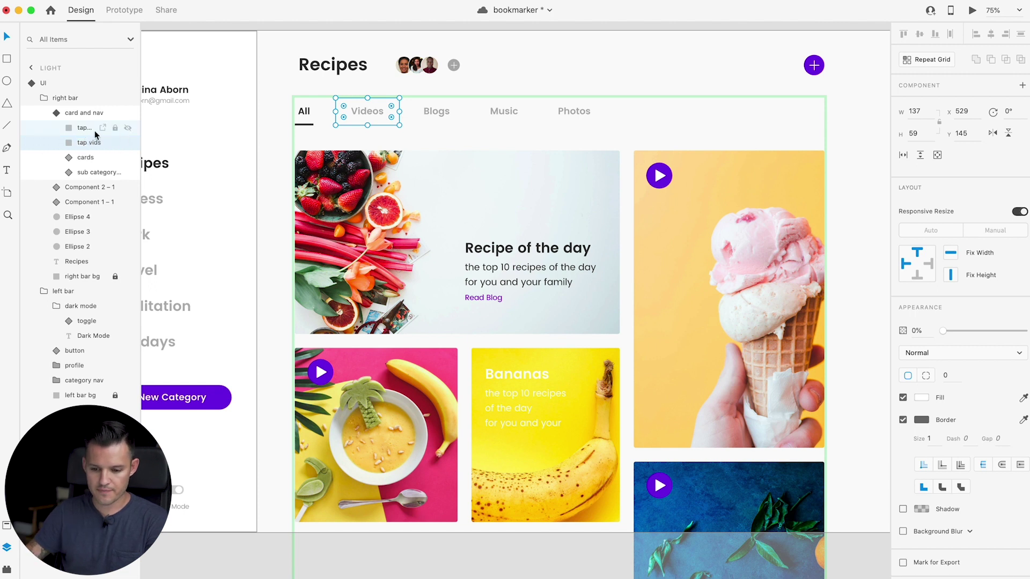
- Give the tap vids rectangle a Tap interaction that auto-animates to the card and nav - videos state
{"action": "left_click", "coordinate": [124, 9]}
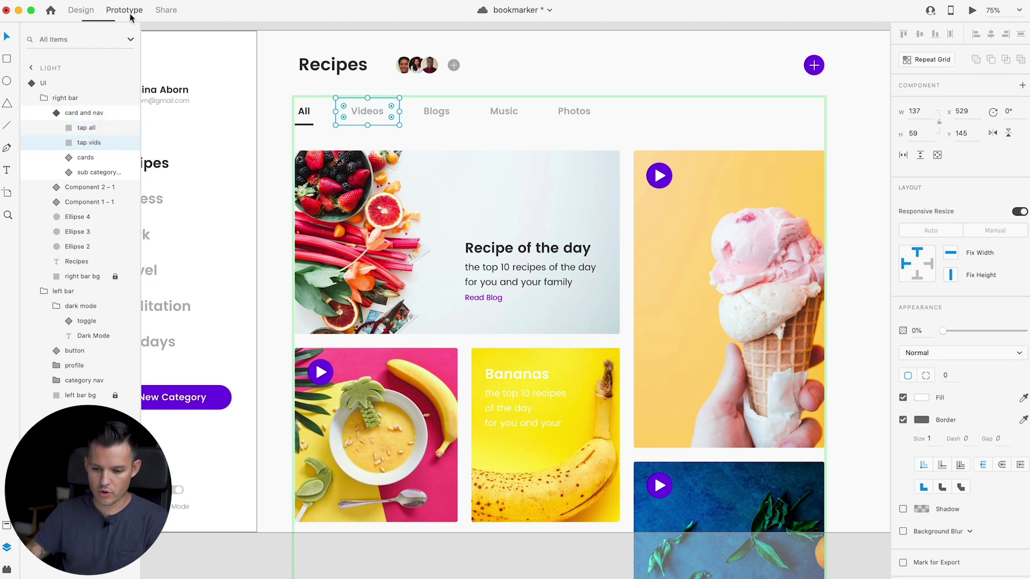
{"action": "left_click", "coordinate": [80, 133]}
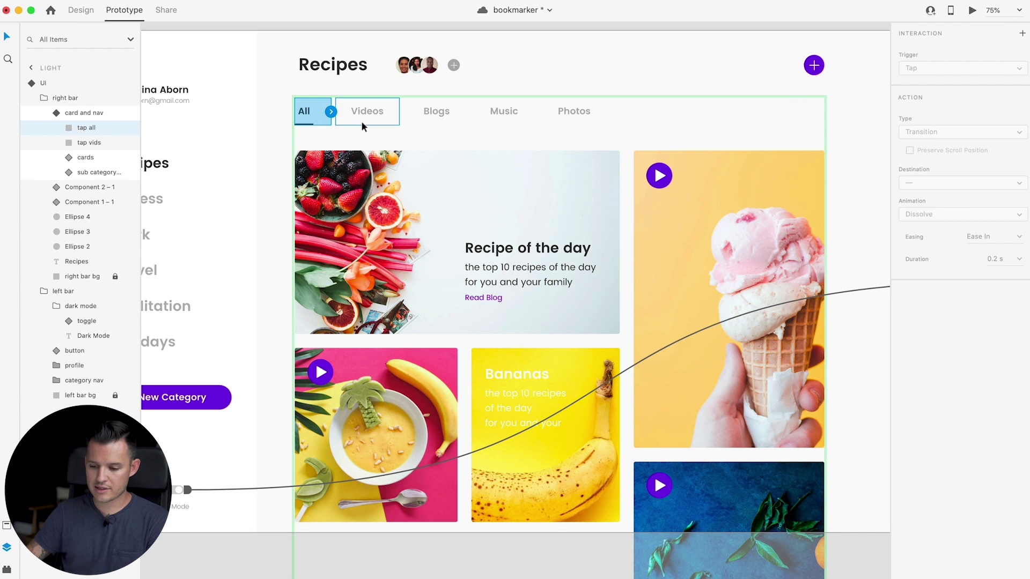
{"action": "left_click", "coordinate": [83, 142]}
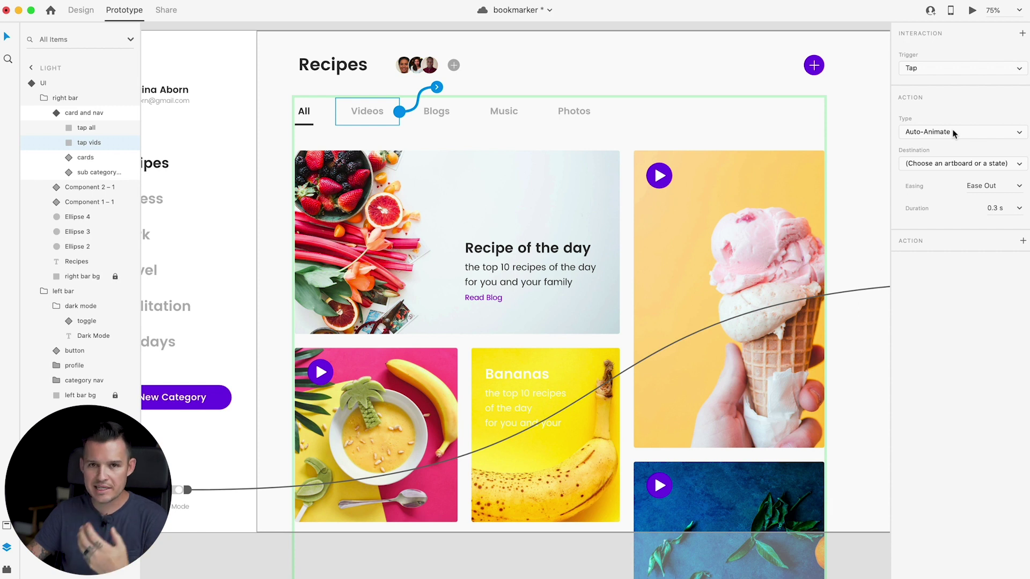
{"action": "left_click", "coordinate": [958, 163]}
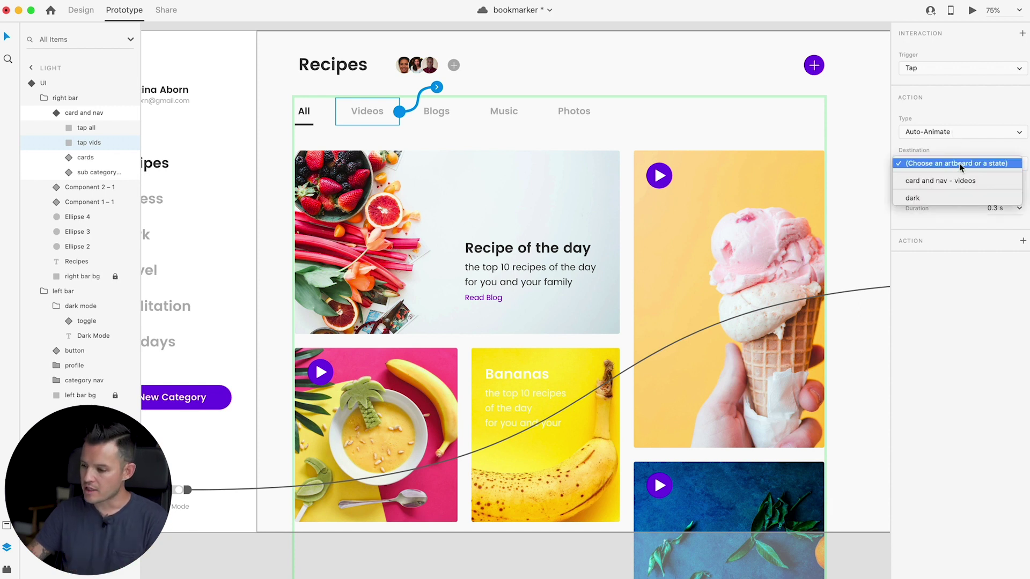
{"action": "left_click", "coordinate": [965, 183]}
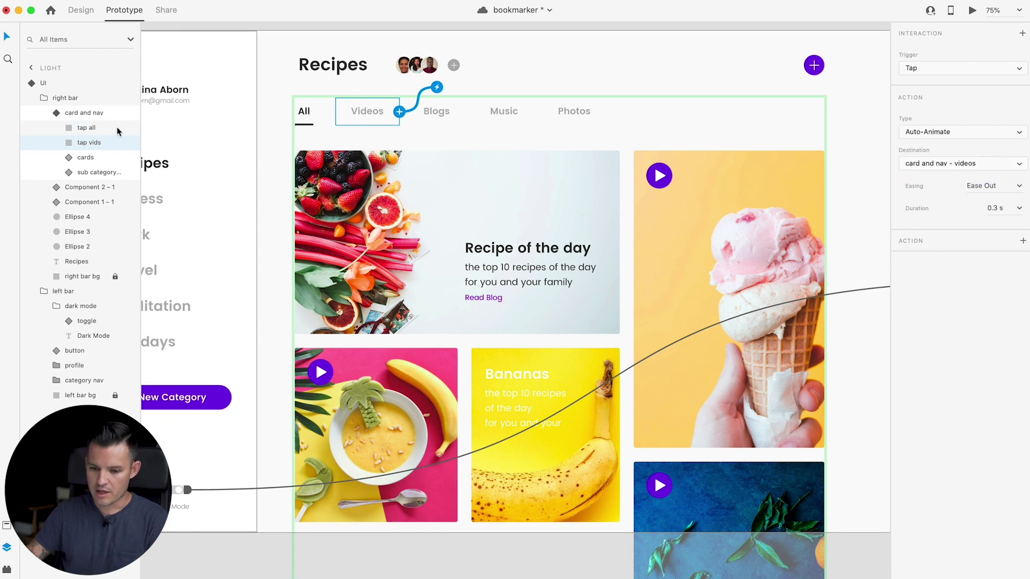
- Try to add an Auto-Animate Tap interaction to the tap all rectangle and look for a matching destination state
{"action": "left_click", "coordinate": [86, 128]}
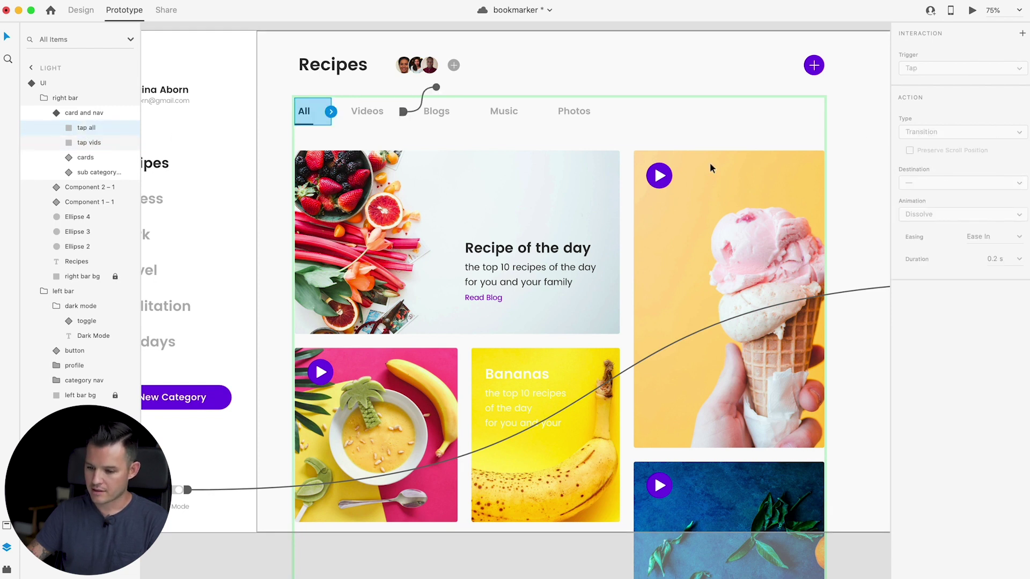
{"action": "left_click", "coordinate": [331, 112]}
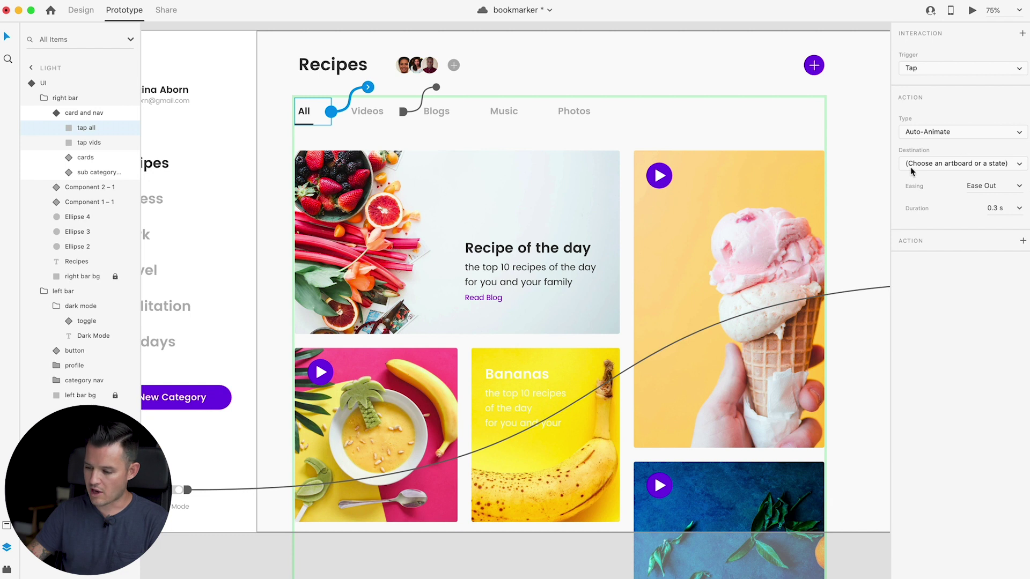
{"action": "left_click", "coordinate": [950, 166]}
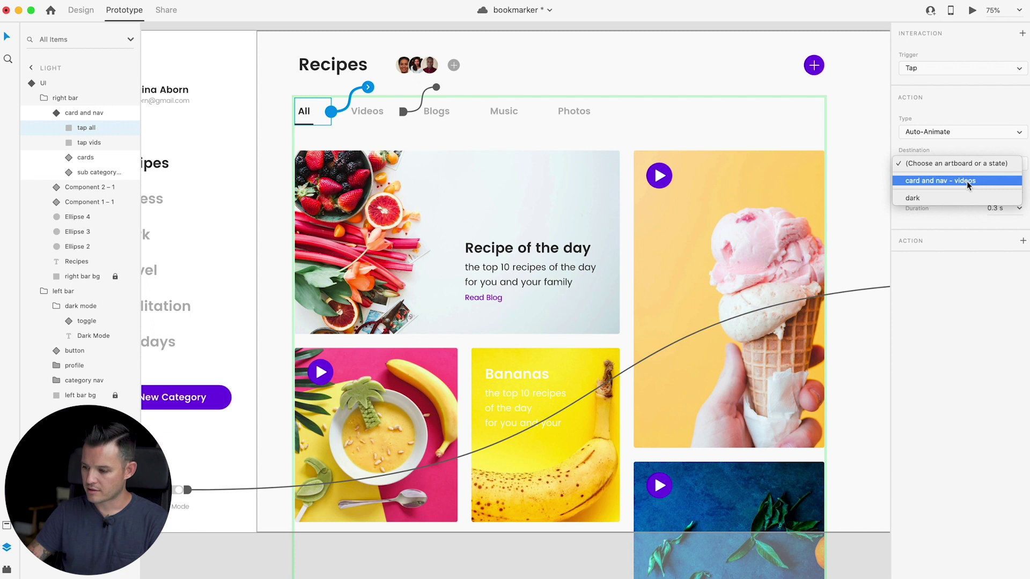
{"action": "left_click", "coordinate": [971, 278]}
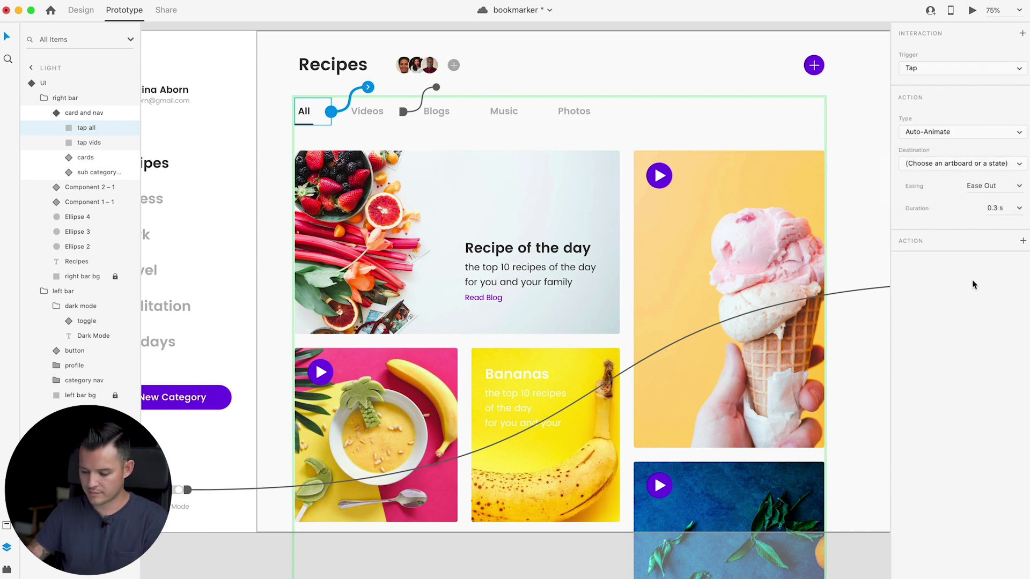
- Undo the interactions added to the tap all and tap vids rectangles
{"action": "key", "text": "ctrl+z"}
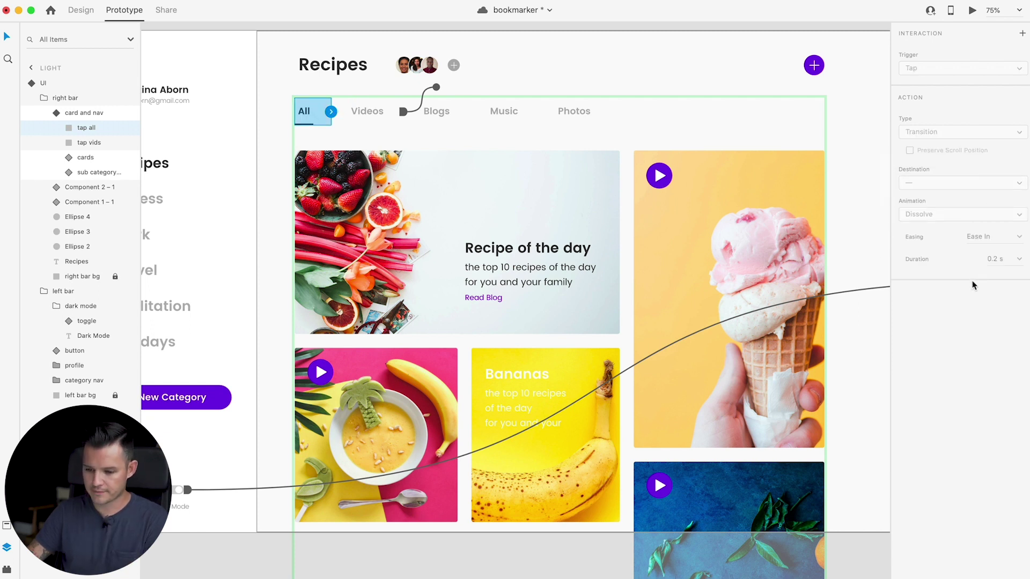
{"action": "key", "text": "ctrl+z"}
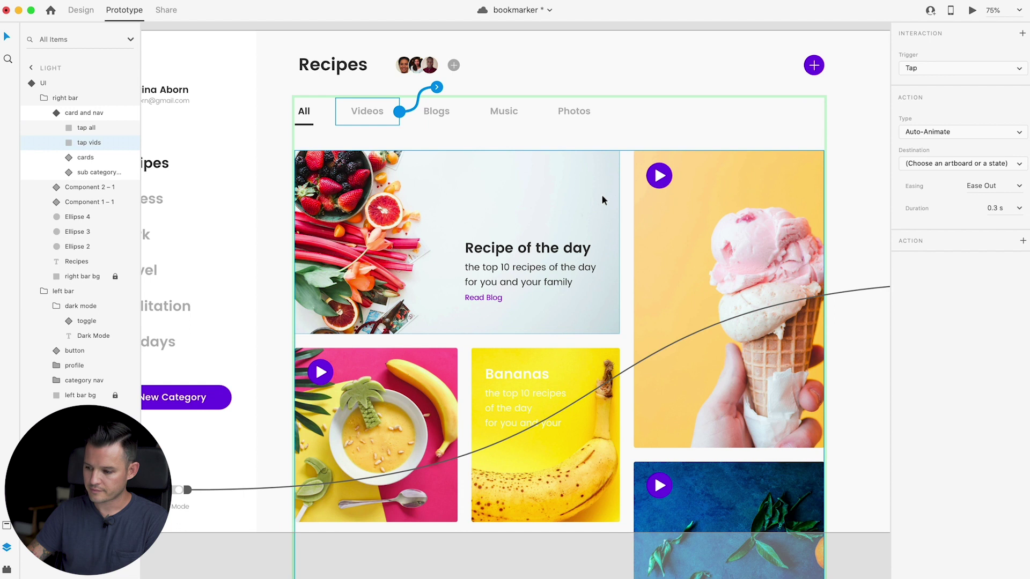
{"action": "key", "text": "ctrl+z"}
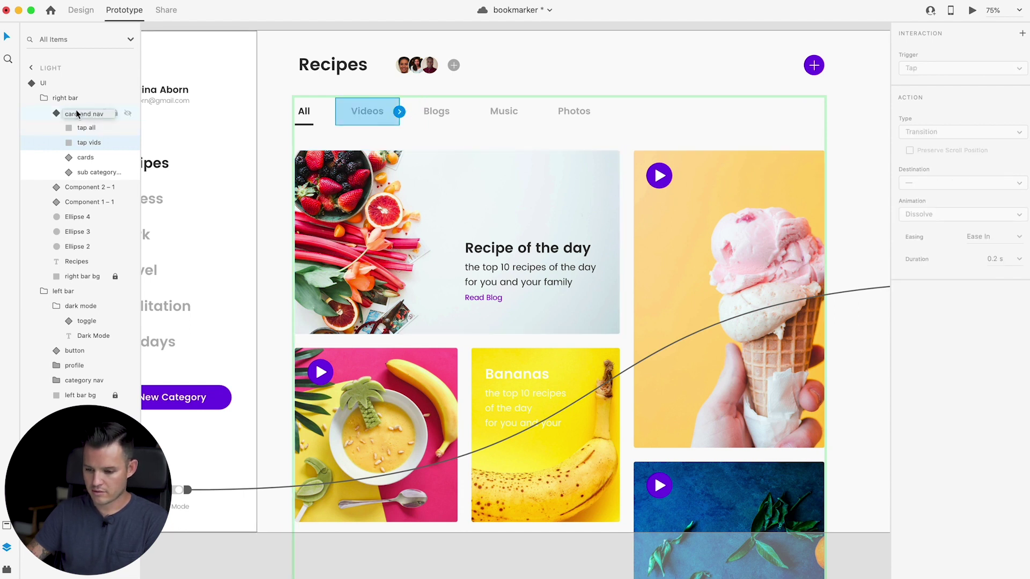
- Check the card and nav component's videos state, return it to the Default State, and select the tap vids rectangle
{"action": "left_click", "coordinate": [72, 114]}
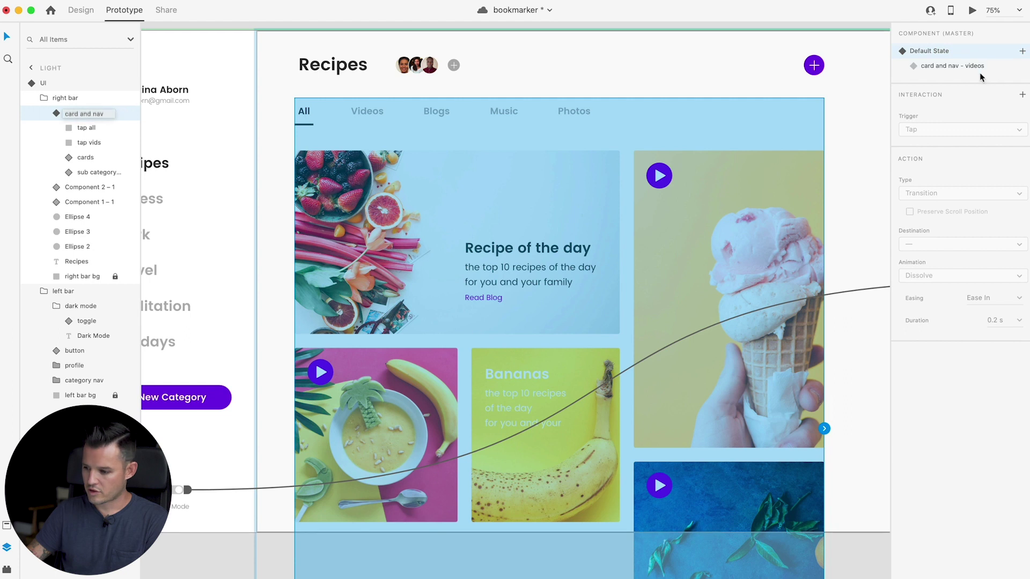
{"action": "left_click", "coordinate": [950, 67]}
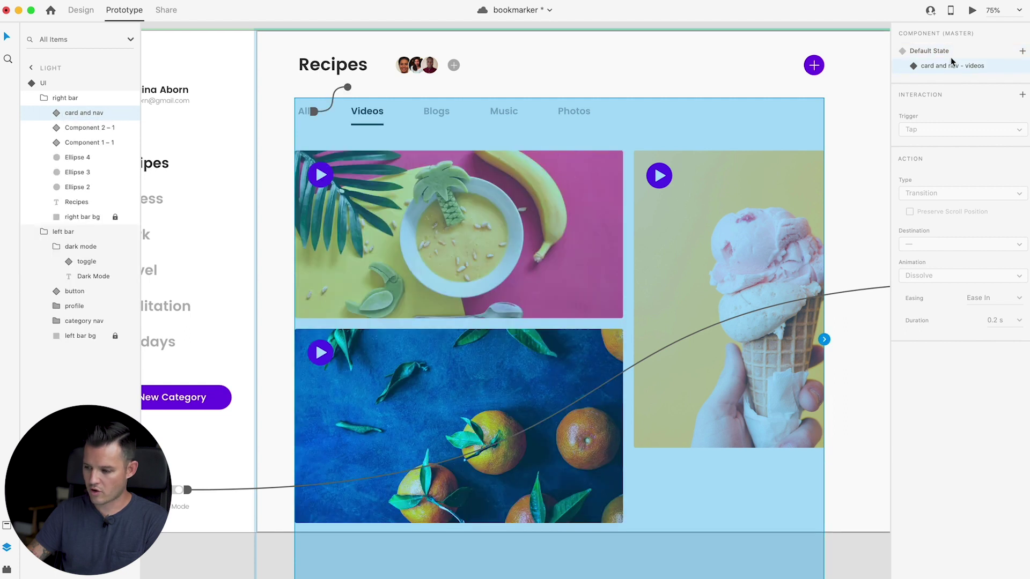
{"action": "left_click", "coordinate": [951, 52]}
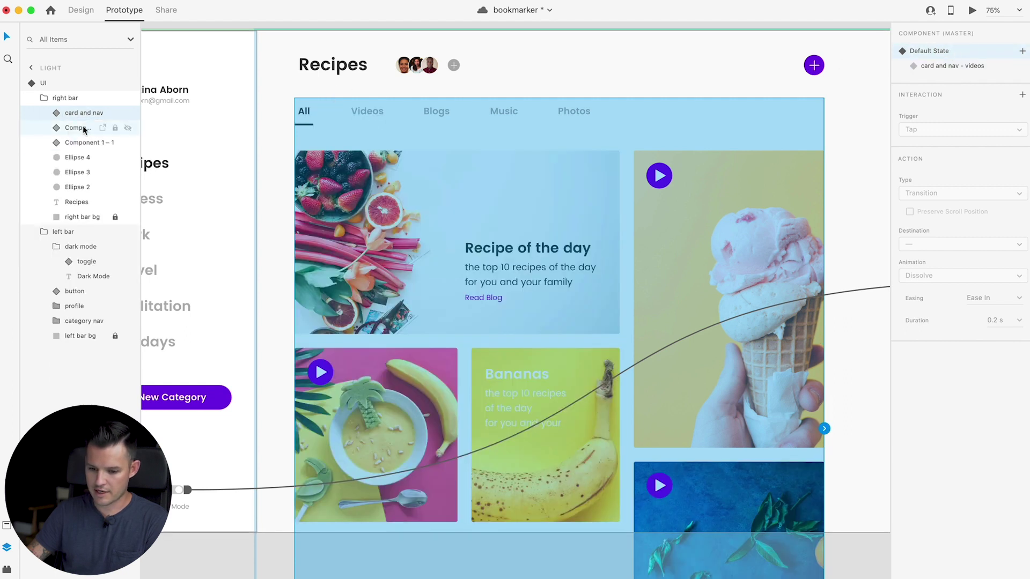
{"action": "double_click", "coordinate": [374, 111]}
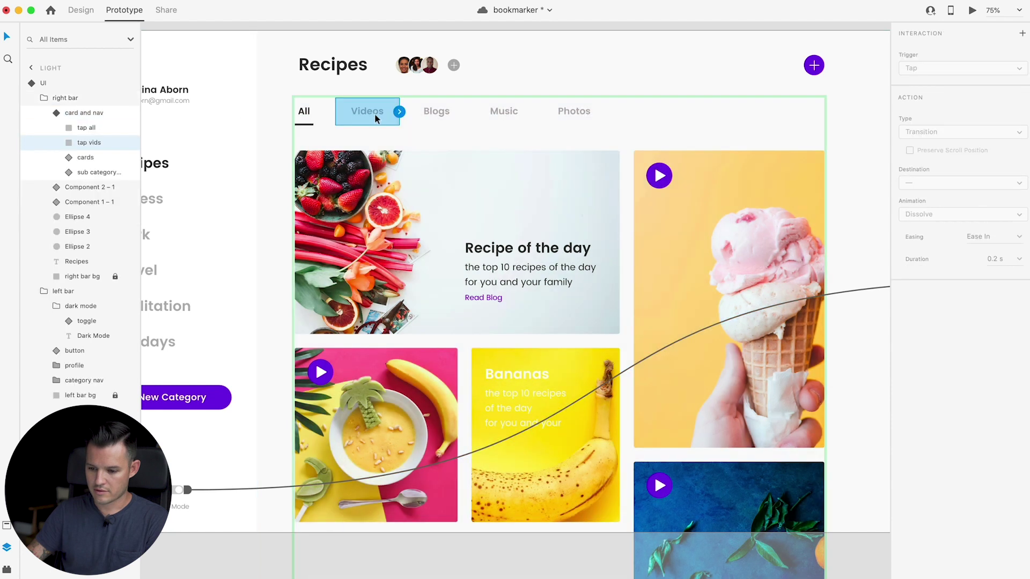
- Give the tap vids rectangle a Tap interaction that auto-animates to the card and nav - videos state
{"action": "left_click", "coordinate": [402, 114]}
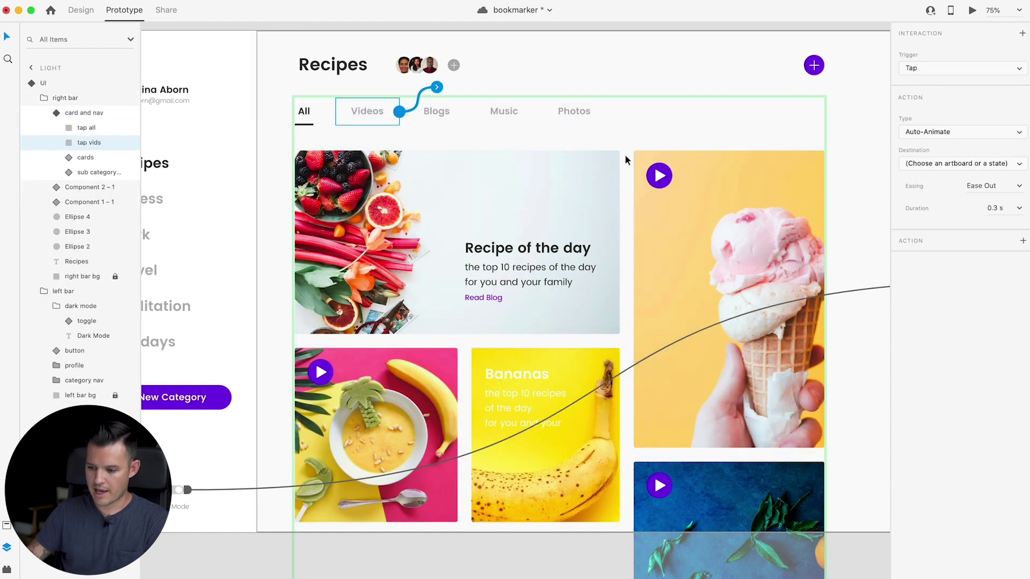
{"action": "left_click", "coordinate": [939, 168]}
{"action": "left_click", "coordinate": [929, 182]}
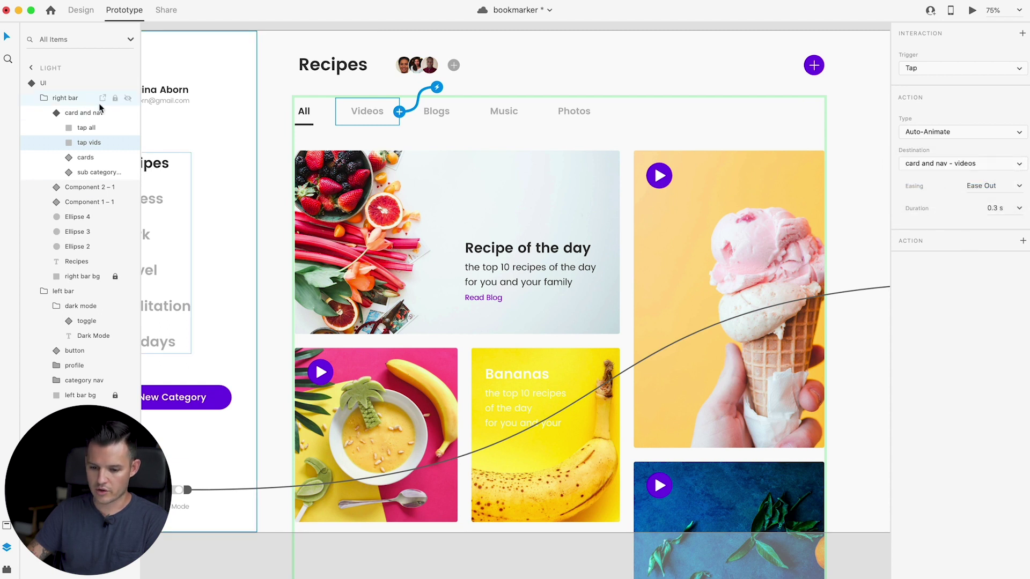
- In the card and nav - videos state, give the tap all rectangle a Tap interaction that auto-animates to the Default State
{"action": "left_click", "coordinate": [68, 114]}
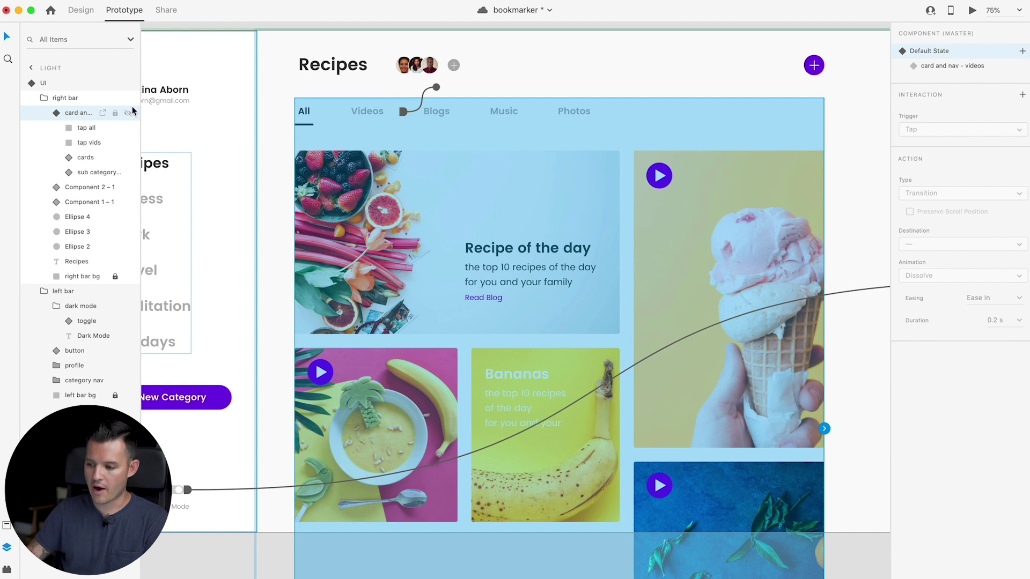
{"action": "left_click", "coordinate": [952, 70]}
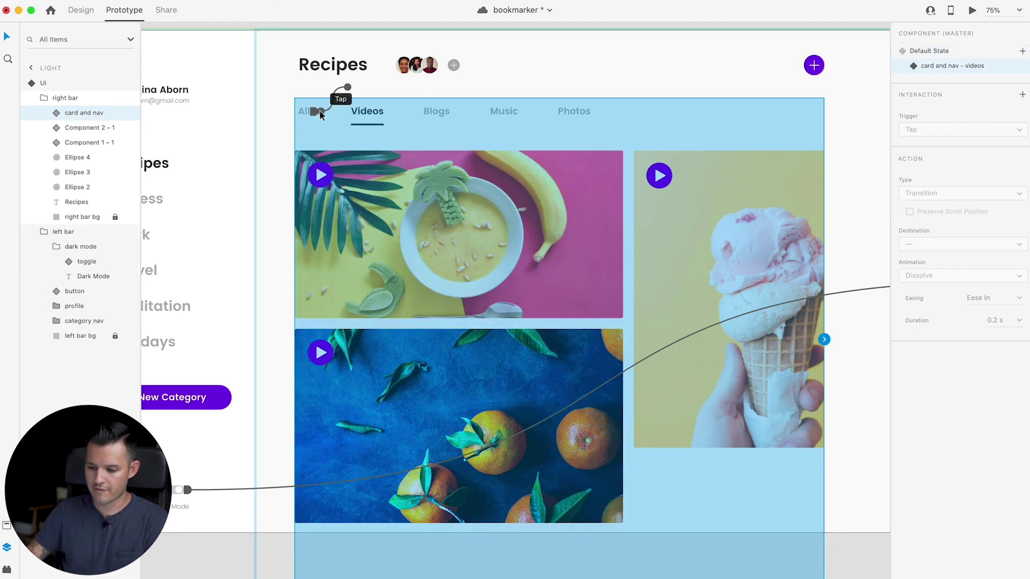
{"action": "double_click", "coordinate": [303, 115]}
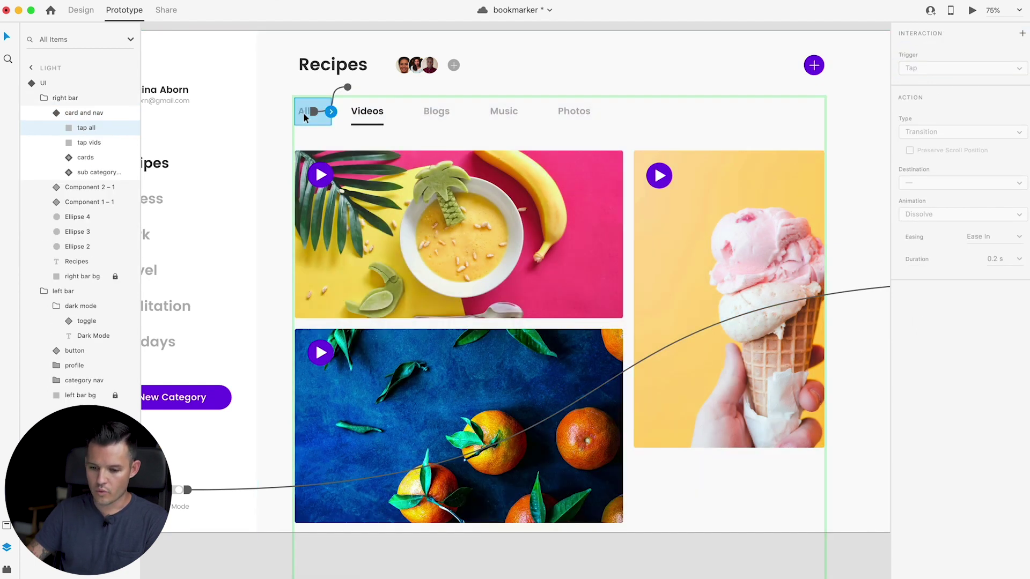
{"action": "left_click_drag", "start_coordinate": [333, 112], "coordinate": [368, 87]}
{"action": "left_click", "coordinate": [970, 162]}
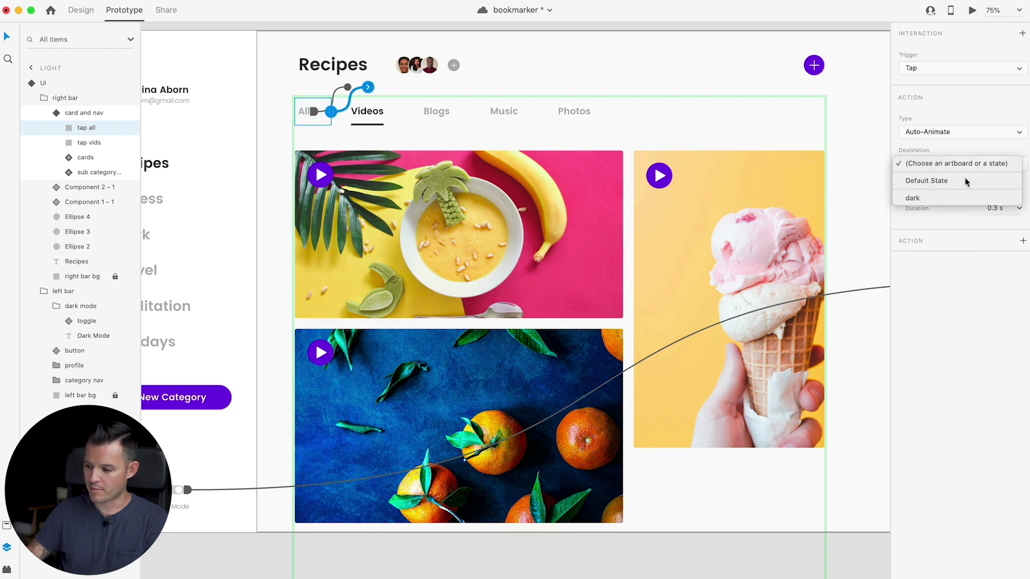
{"action": "left_click", "coordinate": [966, 179]}
- Preview the prototype with the card and nav component selected and test switching repeatedly between All and Videos
{"action": "left_click", "coordinate": [63, 113]}
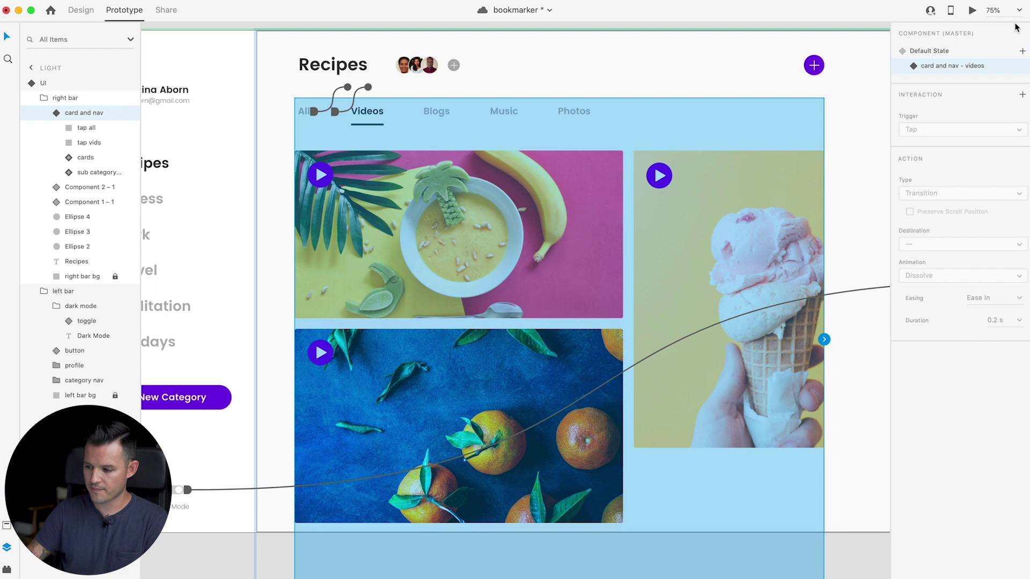
{"action": "left_click", "coordinate": [972, 11]}
{"action": "left_click", "coordinate": [246, 117]}
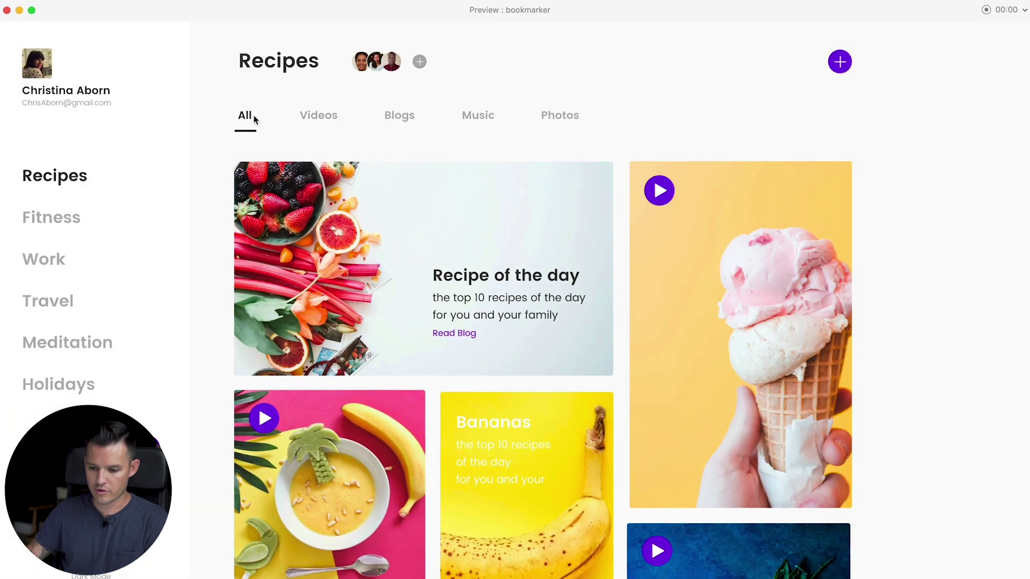
{"action": "left_click", "coordinate": [328, 125]}
{"action": "left_click", "coordinate": [244, 113]}
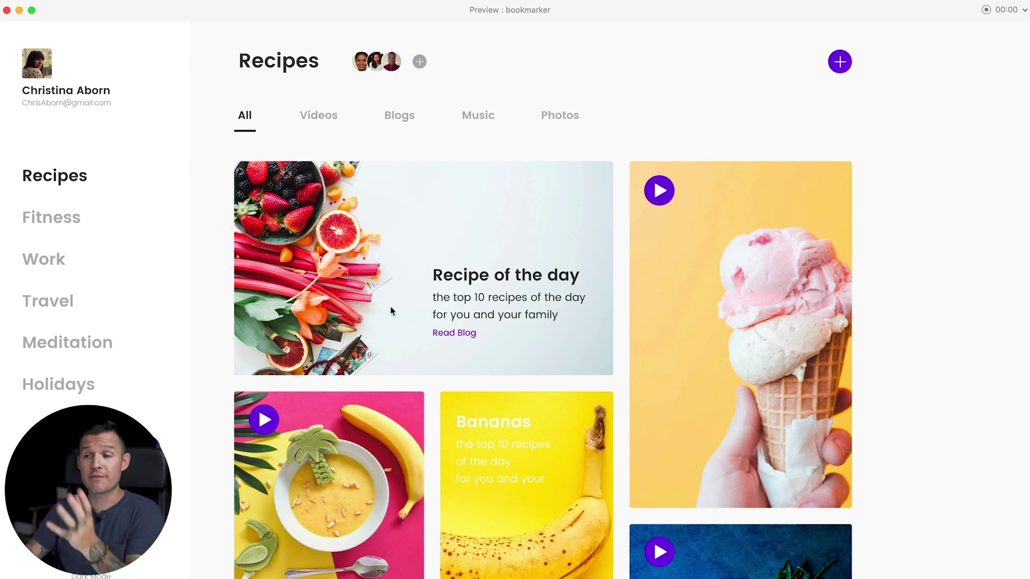
{"action": "left_click", "coordinate": [313, 117]}
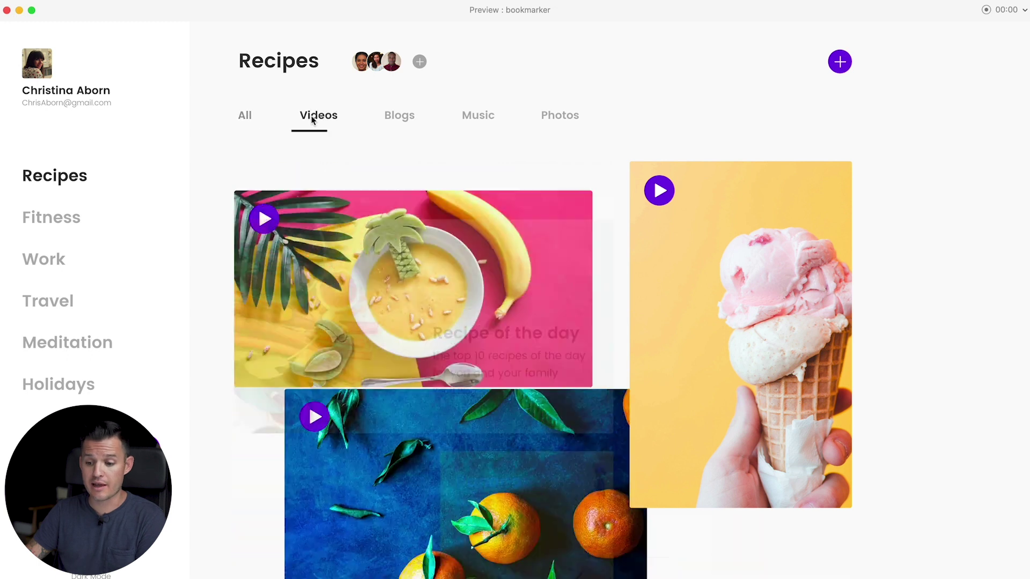
{"action": "left_click", "coordinate": [248, 117]}
{"action": "left_click", "coordinate": [327, 120]}
{"action": "left_click", "coordinate": [255, 117]}
{"action": "left_click", "coordinate": [316, 115]}
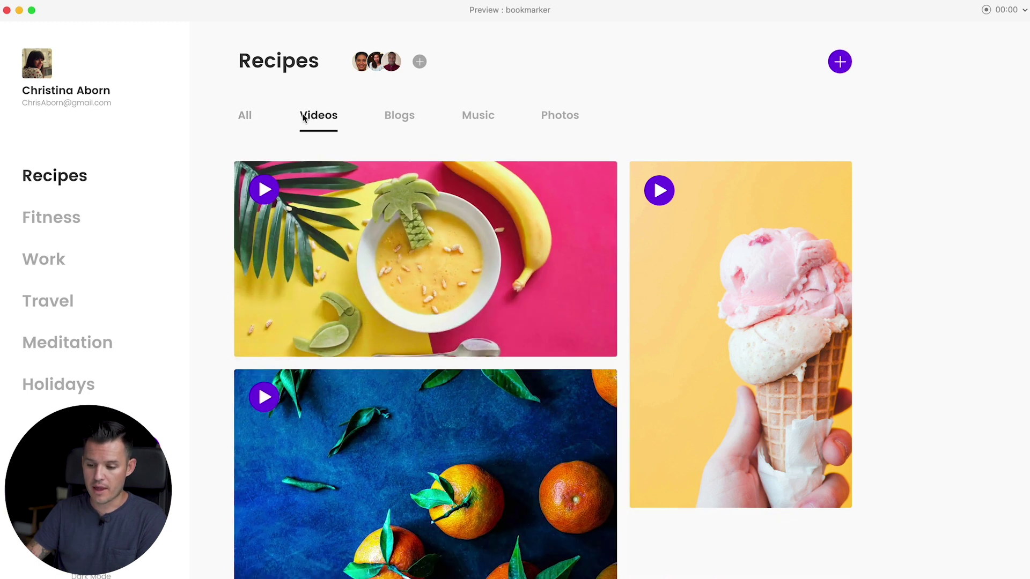
{"action": "left_click", "coordinate": [7, 10]}
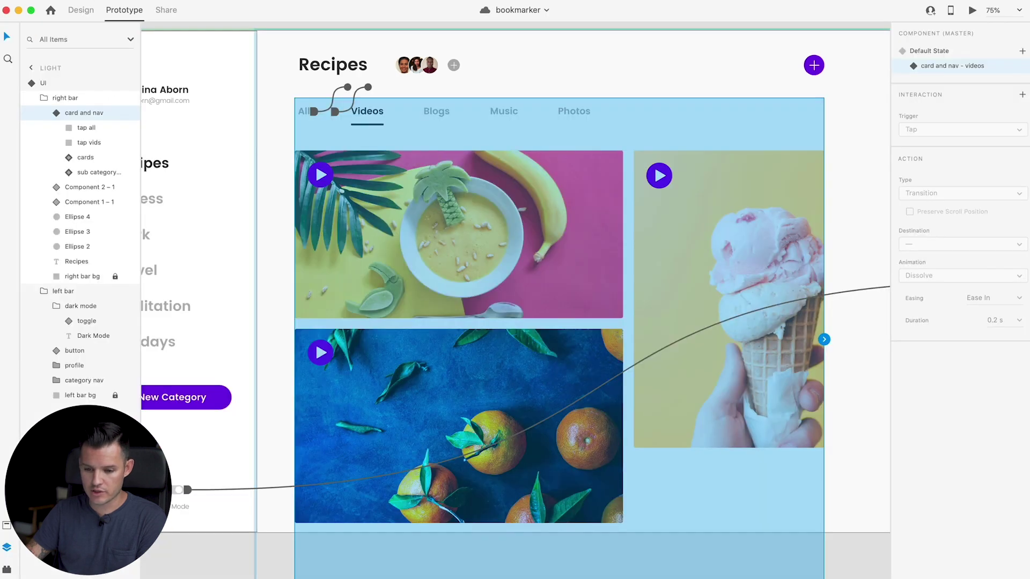
- In the card and nav - videos state, stretch the ice cream image downward to a height of about 798
{"action": "left_click", "coordinate": [81, 11]}
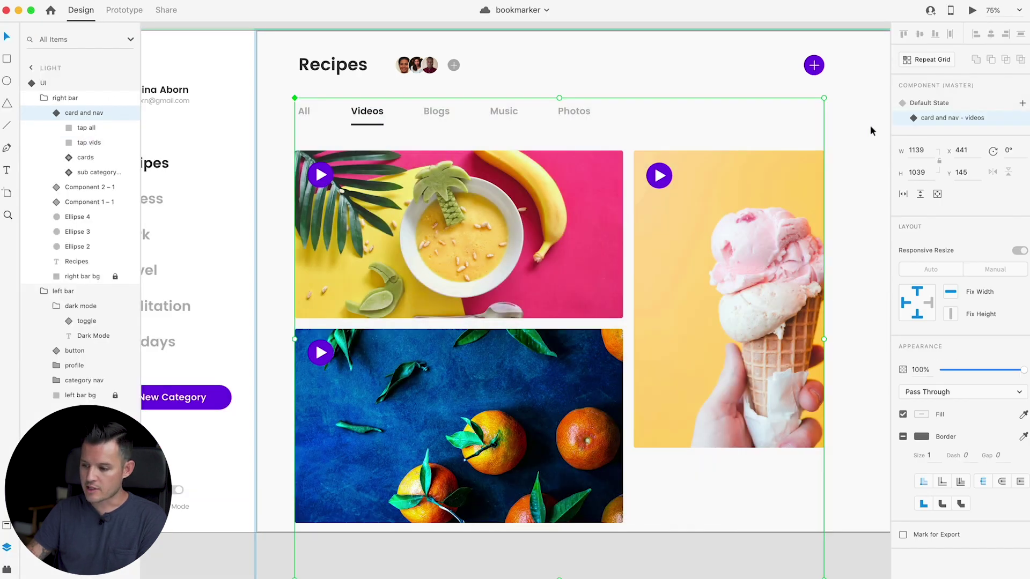
{"action": "left_click", "coordinate": [921, 104]}
{"action": "left_click", "coordinate": [934, 117]}
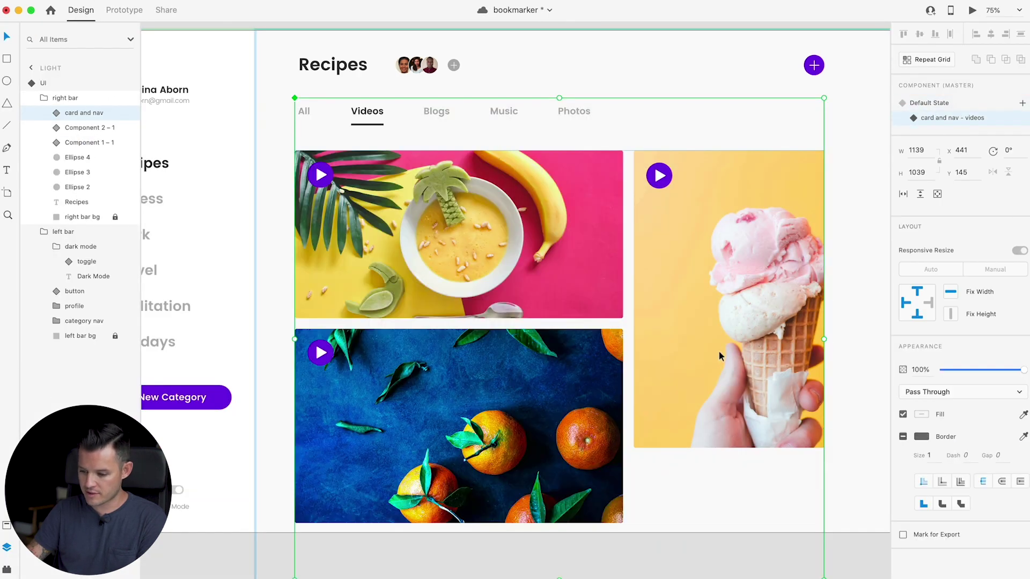
{"action": "double_click", "coordinate": [697, 355]}
{"action": "left_click_drag", "start_coordinate": [726, 447], "coordinate": [728, 520]}
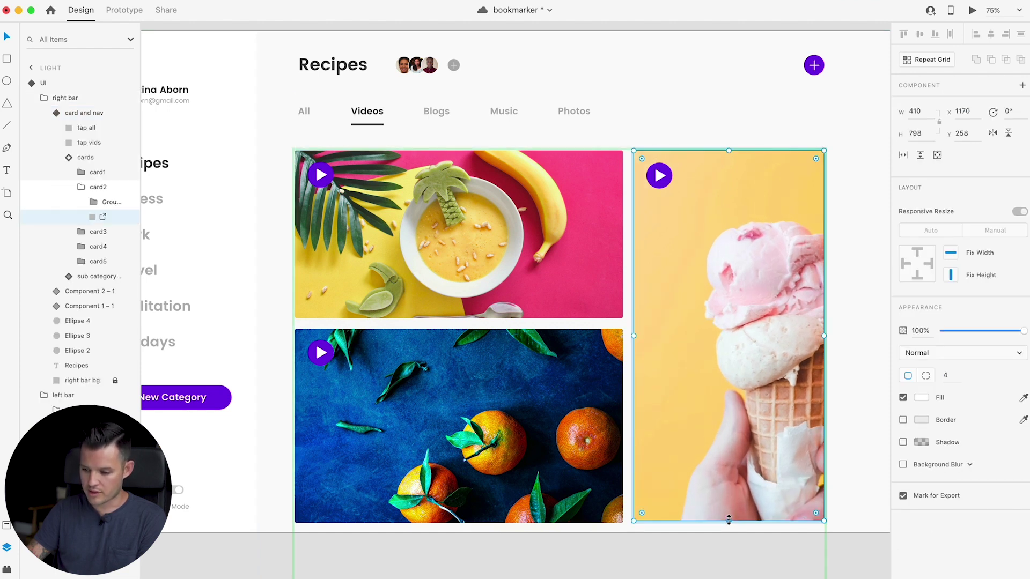
- Preview the enlarged ice cream card while switching between All and Videos, and test the dark mode toggle
{"action": "left_click", "coordinate": [84, 113]}
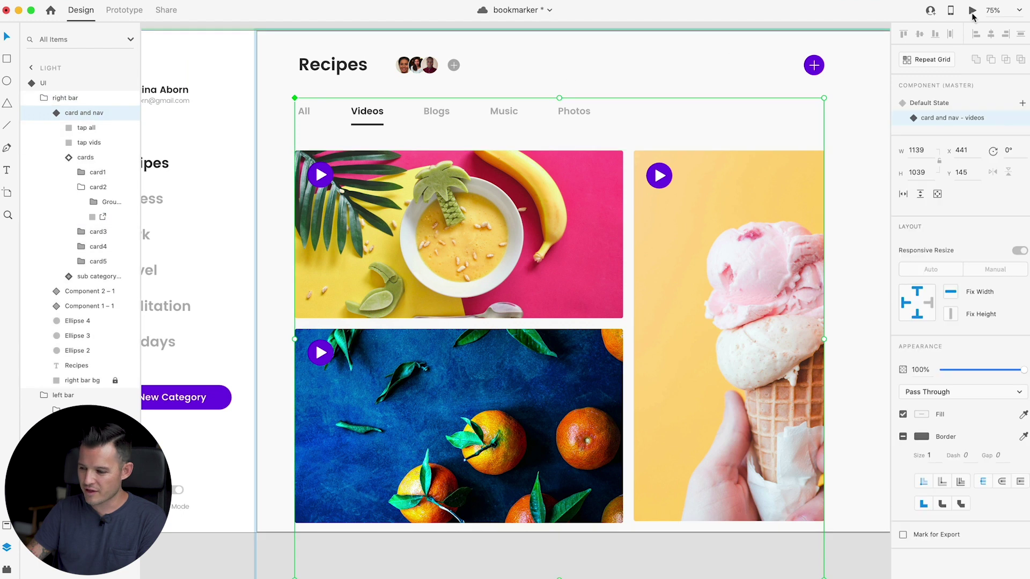
{"action": "left_click", "coordinate": [972, 10]}
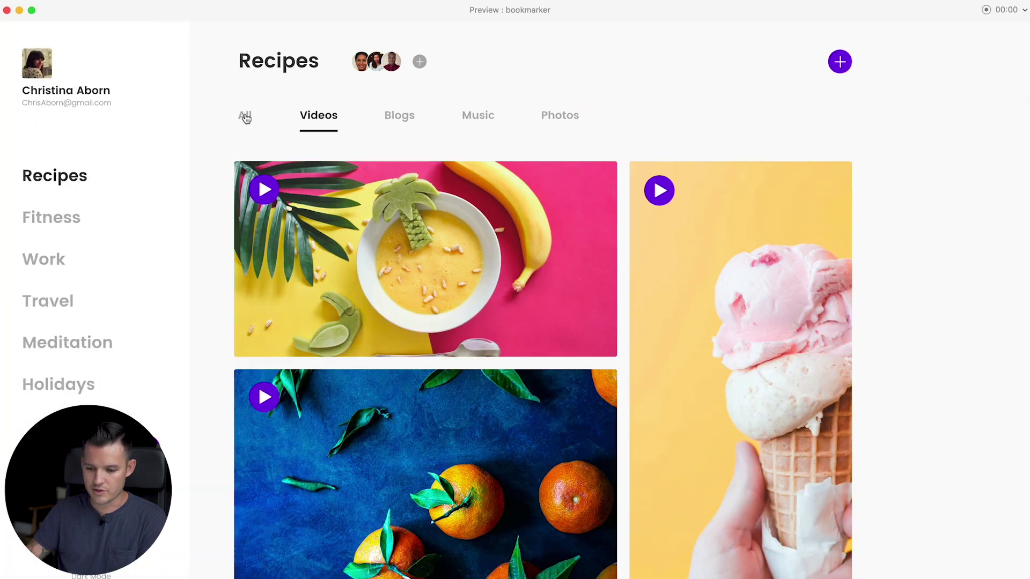
{"action": "left_click", "coordinate": [244, 116]}
{"action": "left_click", "coordinate": [312, 118]}
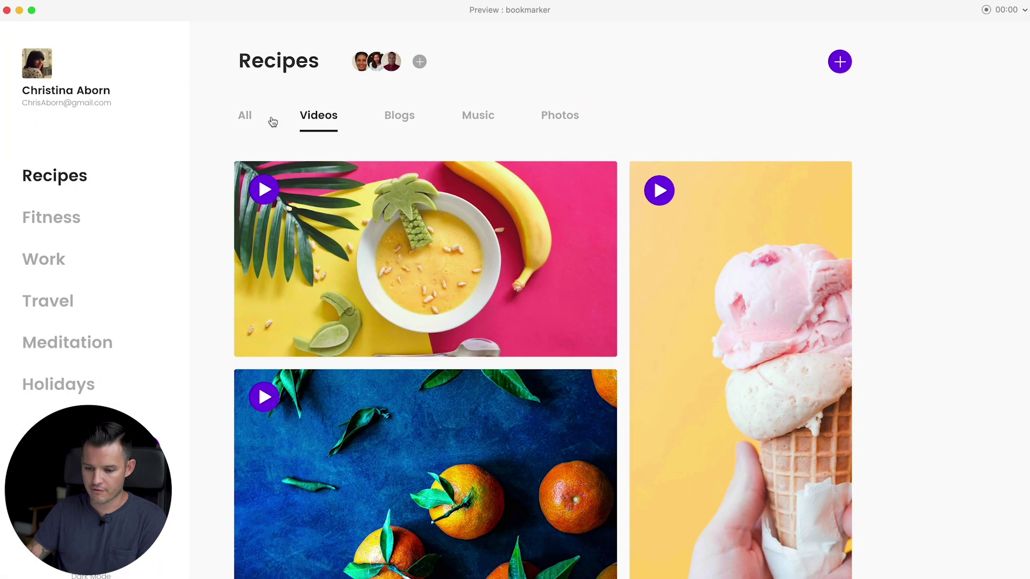
{"action": "left_click", "coordinate": [247, 116]}
{"action": "left_click", "coordinate": [334, 119]}
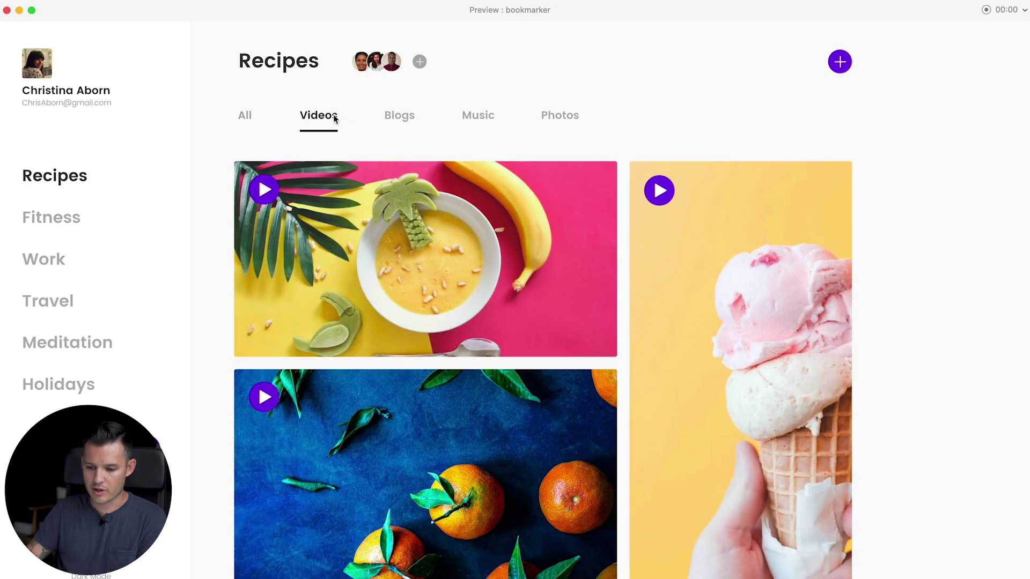
{"action": "left_click", "coordinate": [254, 120]}
{"action": "left_click", "coordinate": [92, 563]}
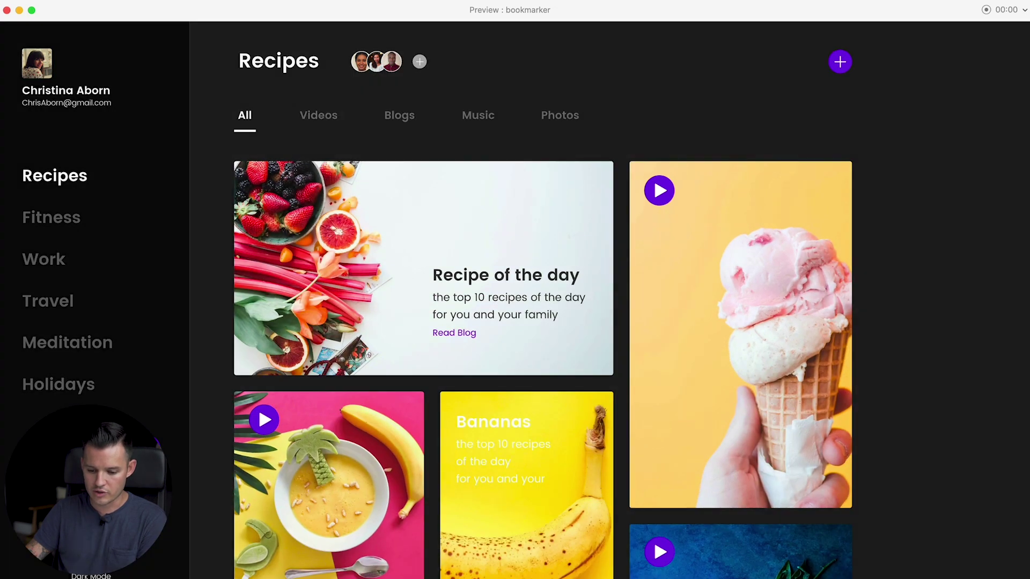
{"action": "left_click", "coordinate": [242, 121]}
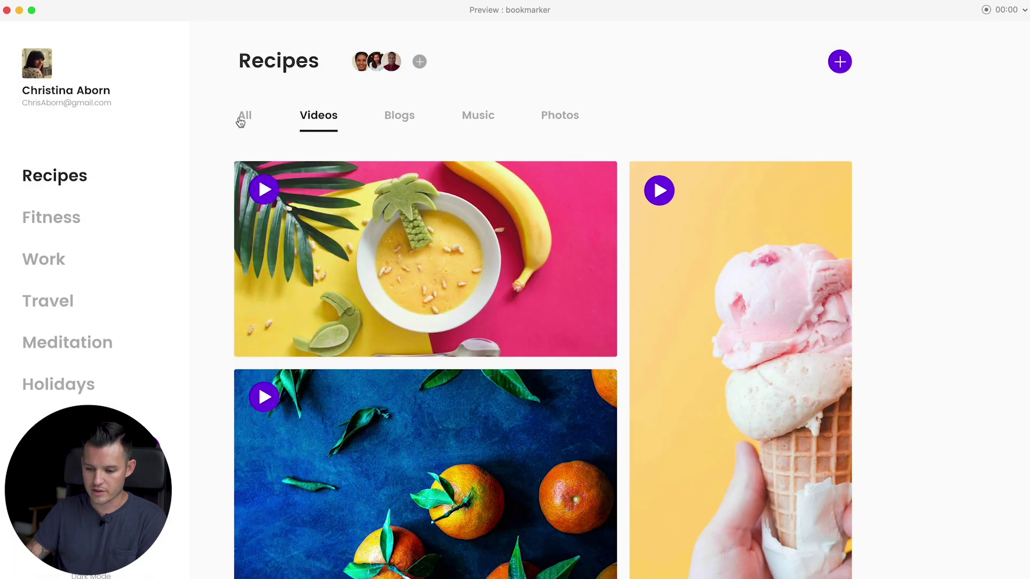
{"action": "left_click", "coordinate": [240, 116]}
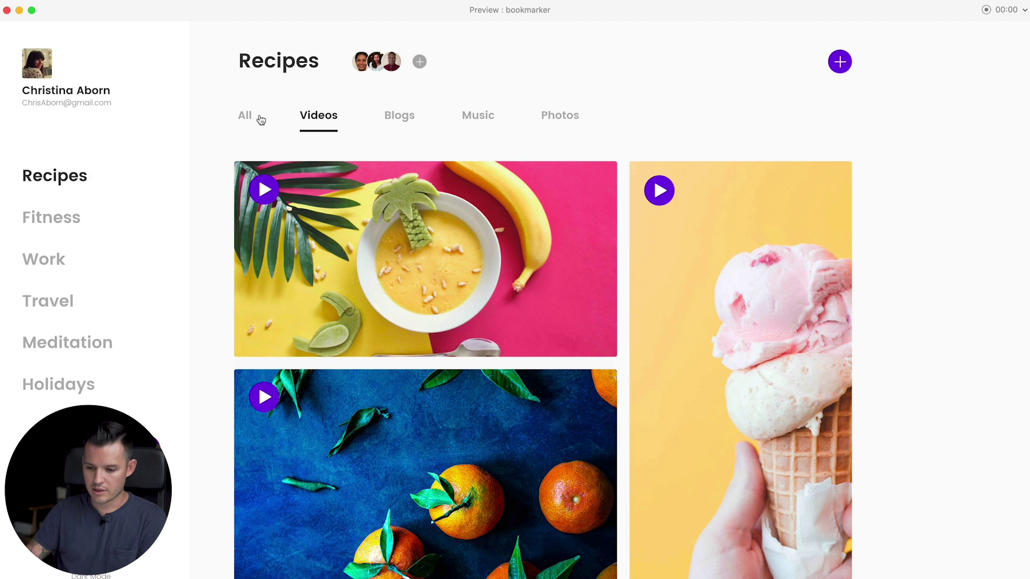
{"action": "left_click", "coordinate": [253, 118]}
{"action": "left_click", "coordinate": [8, 10]}
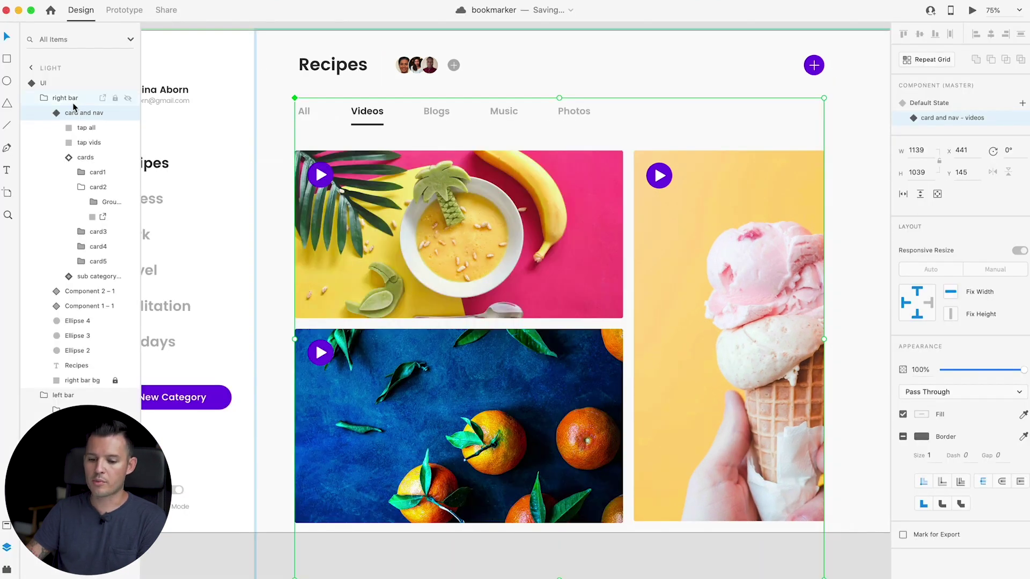
- Return the card and nav component to its Default State and preview switching between All and Videos from there
{"action": "left_click", "coordinate": [964, 104]}
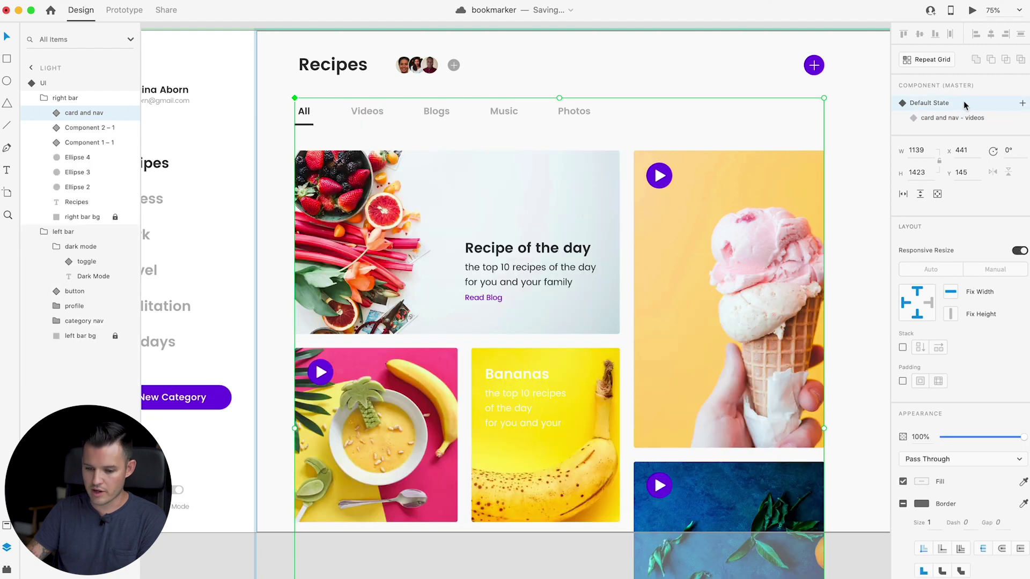
{"action": "key", "text": "super+Return"}
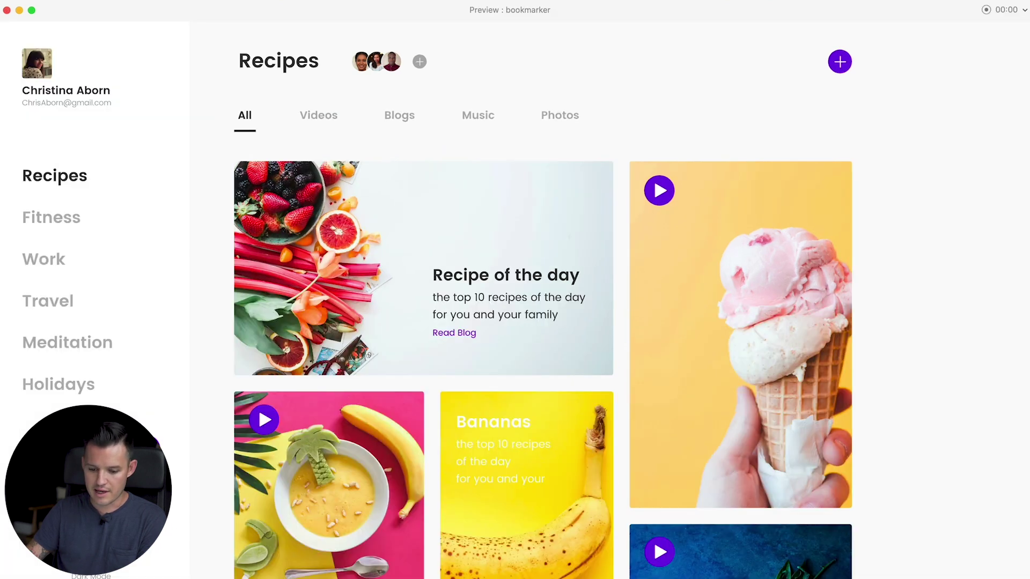
{"action": "left_click", "coordinate": [324, 124]}
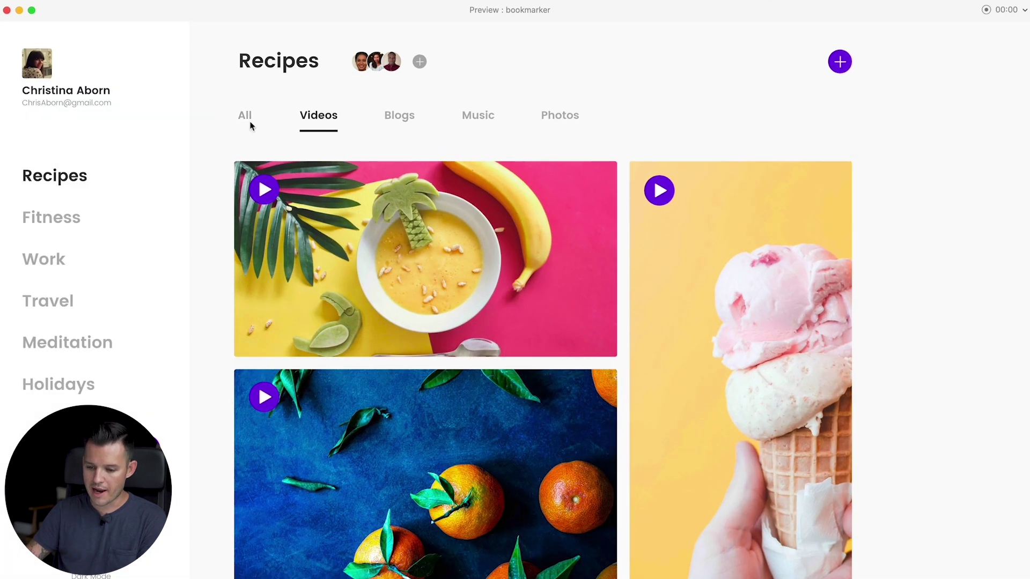
{"action": "left_click", "coordinate": [249, 125]}
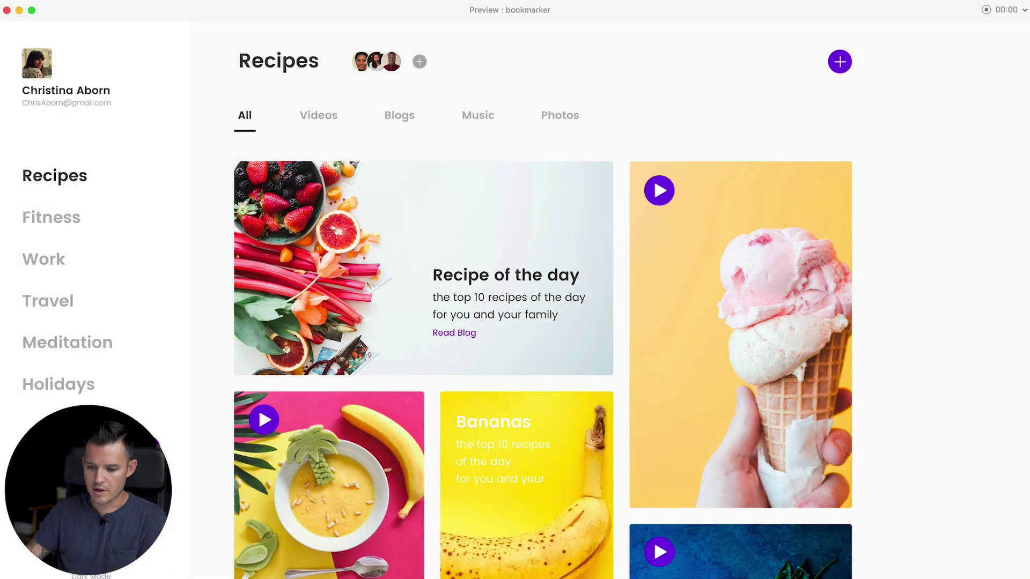
{"action": "left_click", "coordinate": [335, 110]}
{"action": "left_click", "coordinate": [255, 118]}
{"action": "left_click", "coordinate": [326, 119]}
{"action": "left_click", "coordinate": [251, 121]}
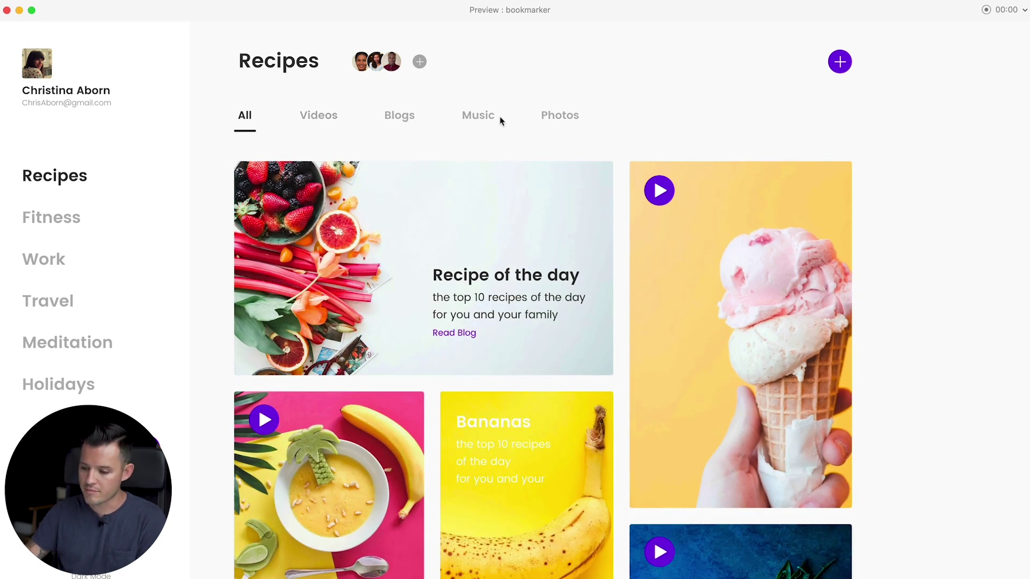
{"action": "left_click", "coordinate": [323, 125]}
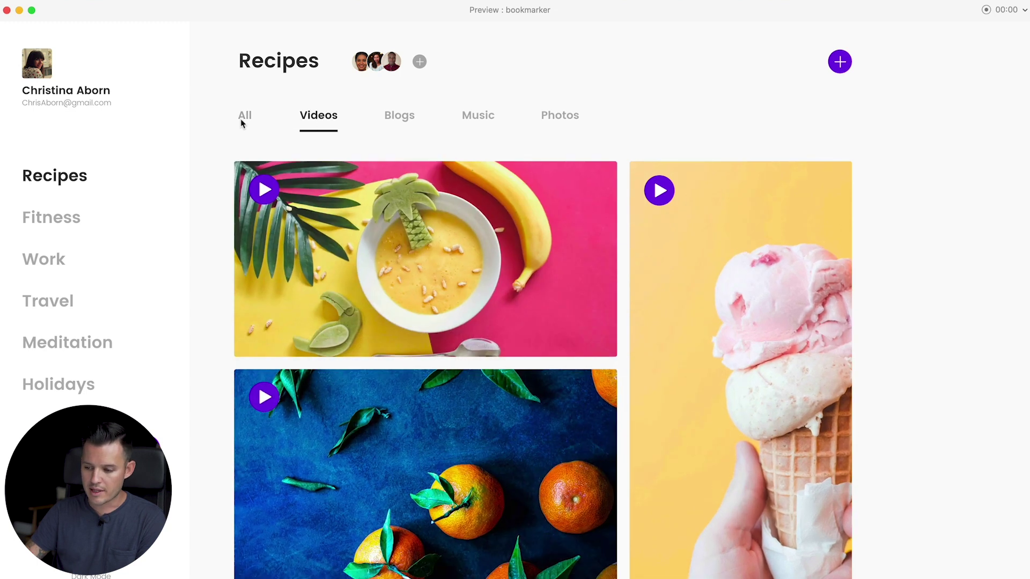
{"action": "left_click", "coordinate": [242, 118]}
{"action": "left_click", "coordinate": [6, 10]}
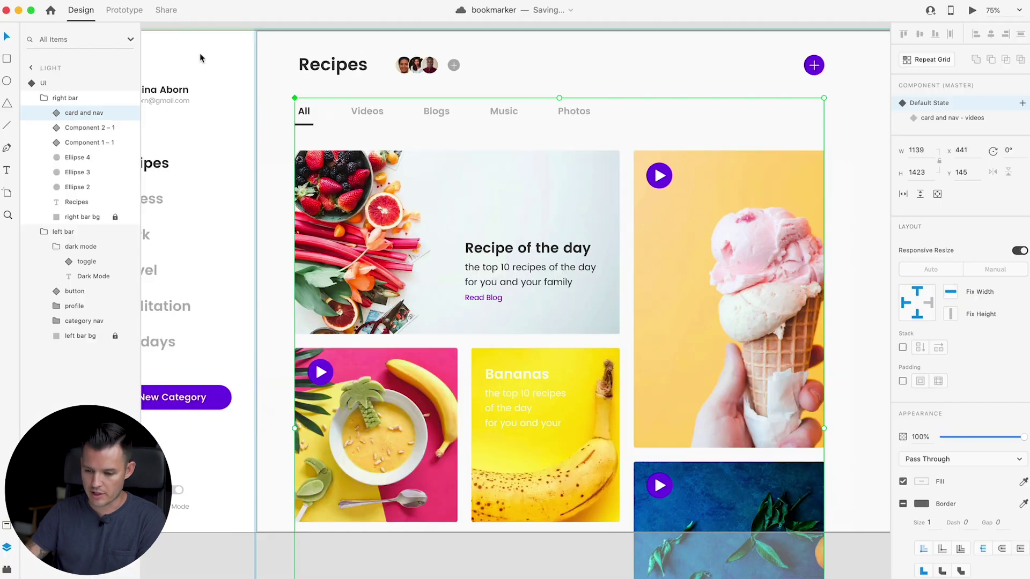
- Add a Hover State to the purple plus button component in the Recipes header
{"action": "left_click", "coordinate": [812, 64]}
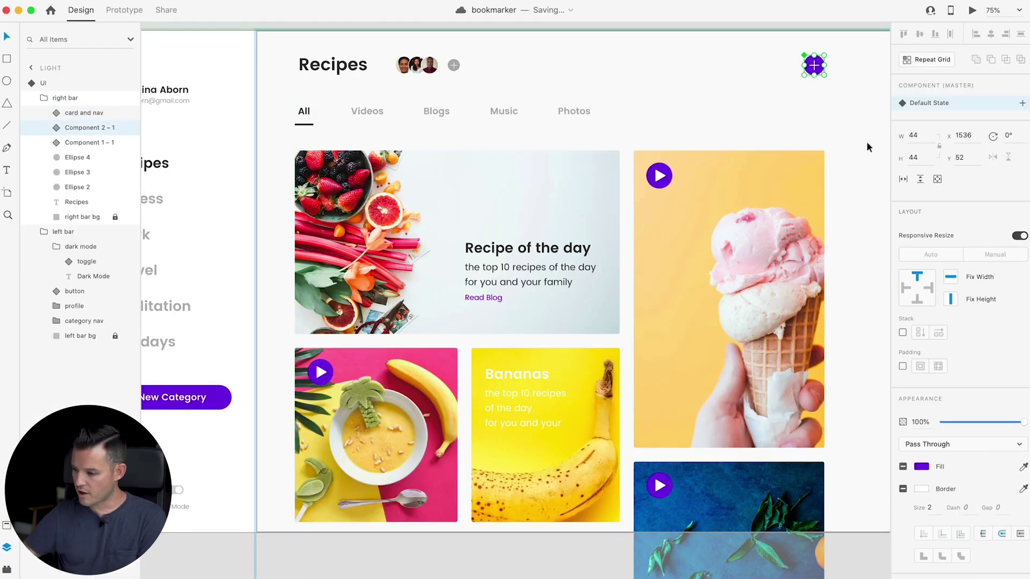
{"action": "left_click", "coordinate": [1023, 104]}
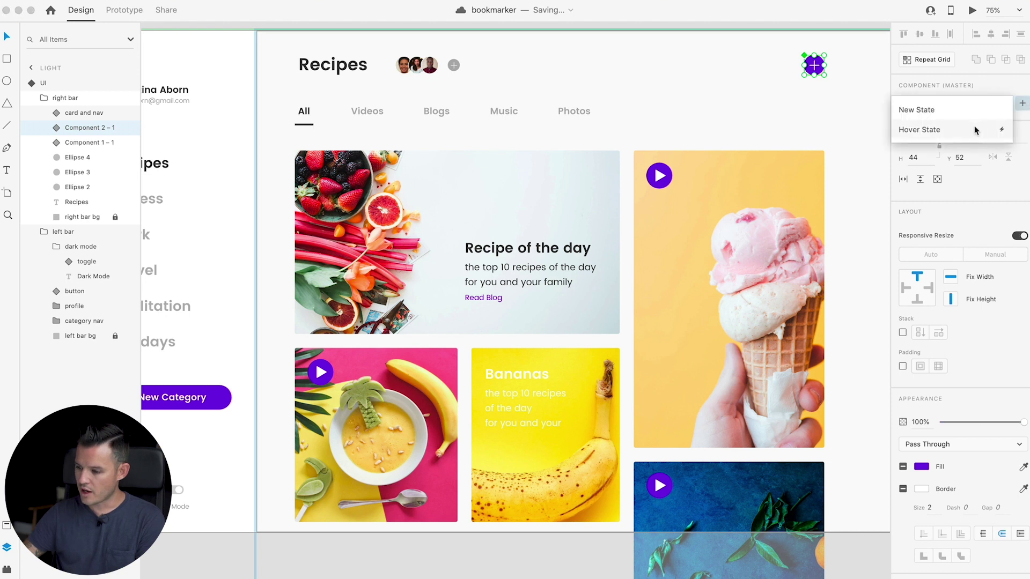
{"action": "left_click", "coordinate": [974, 129]}
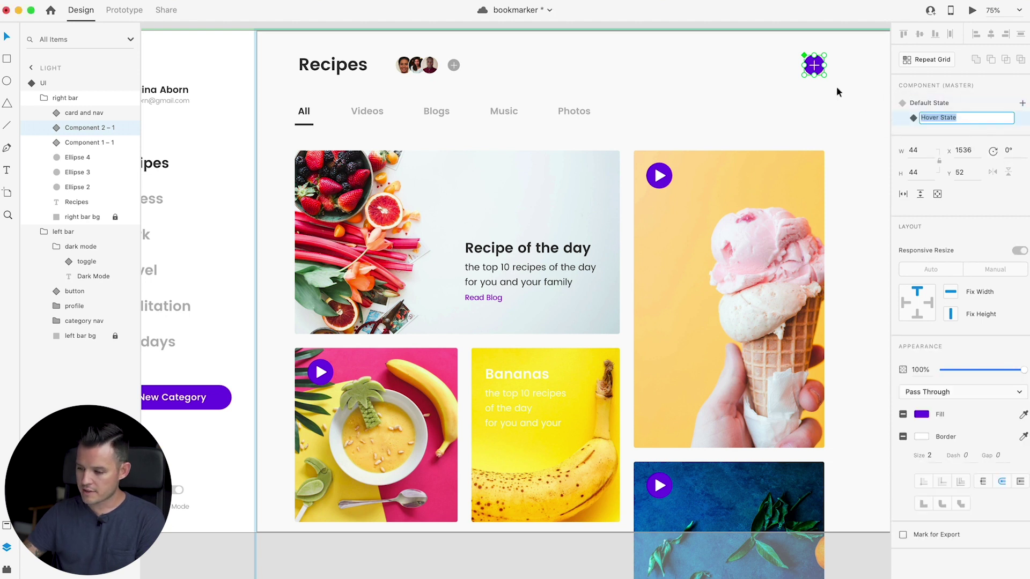
- Undo the first resize attempt and slightly enlarge the purple plus button around its center in the Hover State
{"action": "left_click_drag", "start_coordinate": [825, 77], "coordinate": [828, 80]}
{"action": "key", "text": "super+z"}
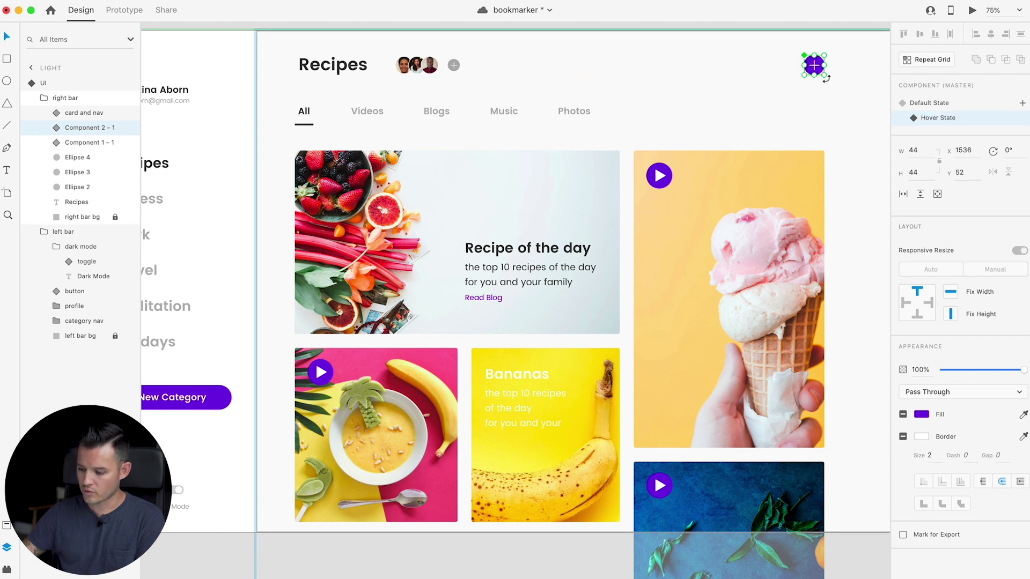
{"action": "key", "text": "super+equal"}
{"action": "key", "text": "super+equal"}
{"action": "scroll", "coordinate": [827, 83], "scroll_direction": "right", "scroll_amount": 10}
{"action": "scroll", "coordinate": [635, 220], "scroll_direction": "up", "scroll_amount": 5}
{"action": "left_click_drag", "start_coordinate": [586, 241], "coordinate": [592, 247]}
- Rotate the white plus icon 45° inside the purple button's Hover State and preview the hover effect
{"action": "double_click", "coordinate": [559, 217]}
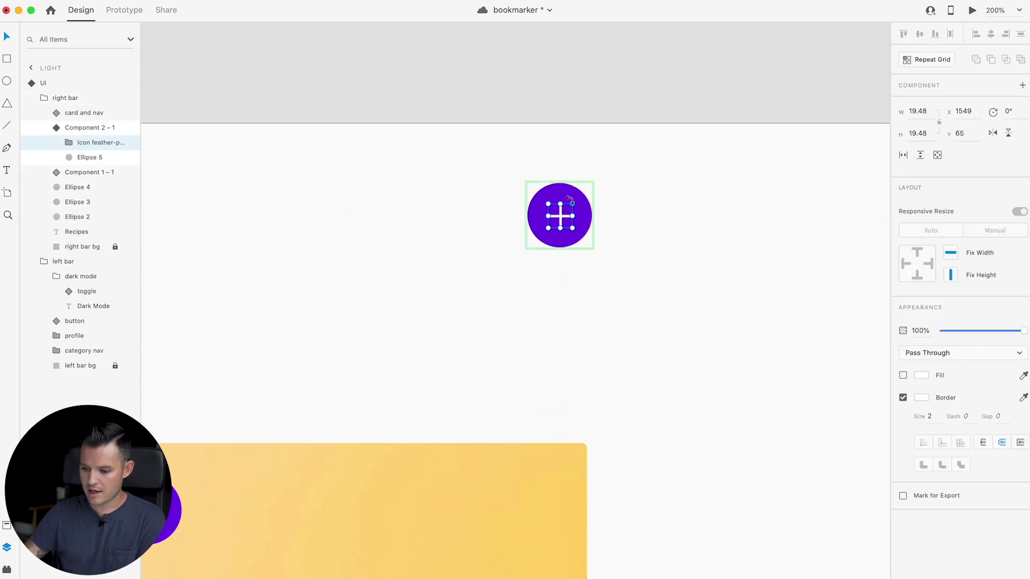
{"action": "left_click_drag", "start_coordinate": [573, 199], "coordinate": [581, 213]}
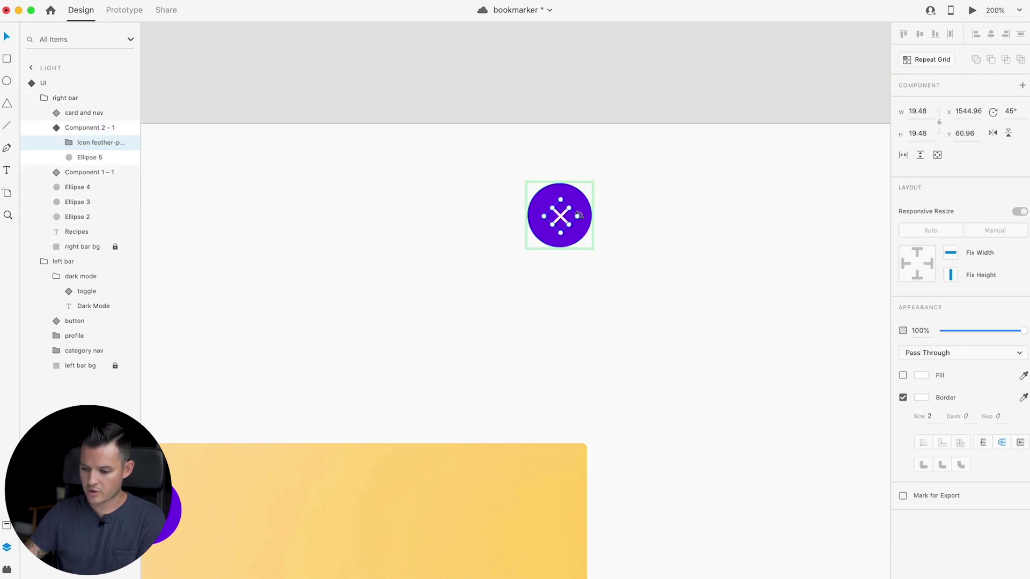
{"action": "left_click", "coordinate": [80, 128]}
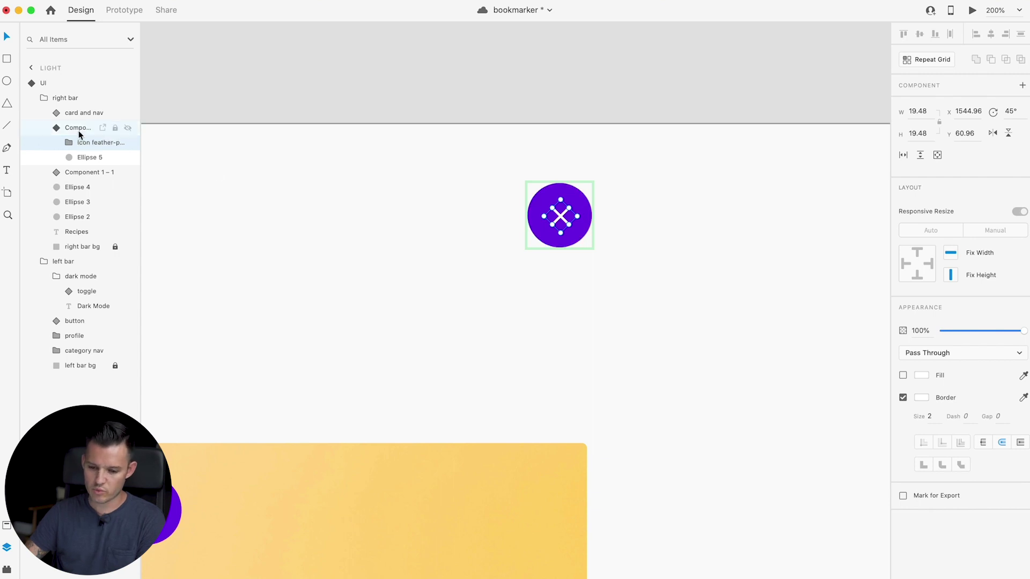
{"action": "left_click", "coordinate": [971, 12]}
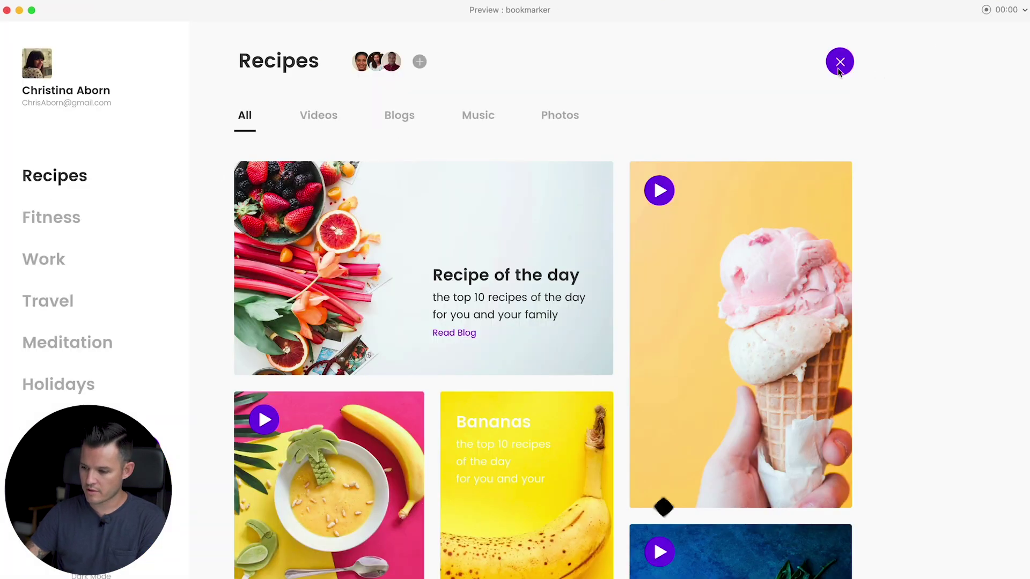
{"action": "left_click", "coordinate": [6, 10]}
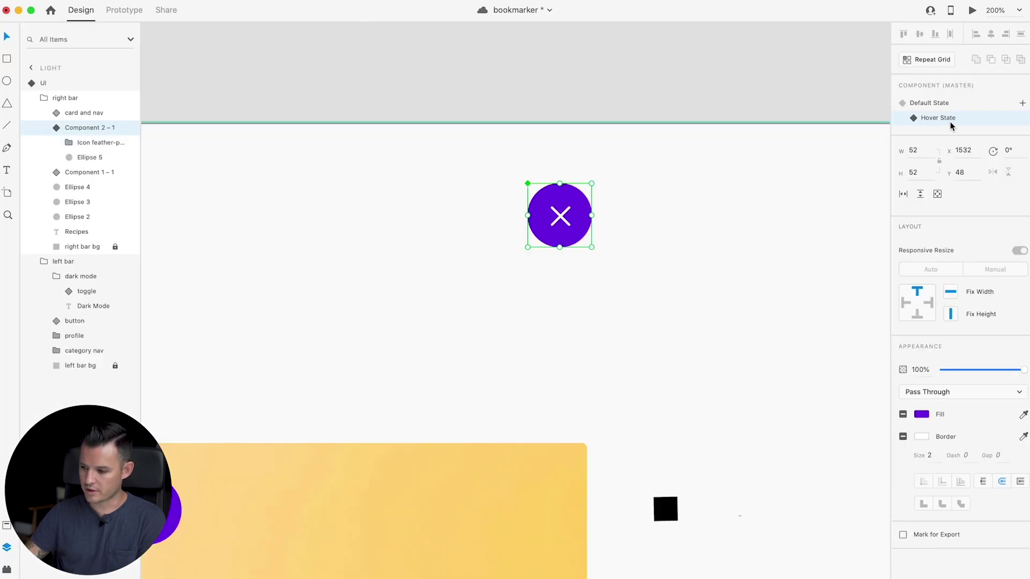
- Return the purple plus button to its Default State and preview its hover along with switching between Videos and All
{"action": "left_click", "coordinate": [946, 105]}
{"action": "left_click", "coordinate": [973, 11]}
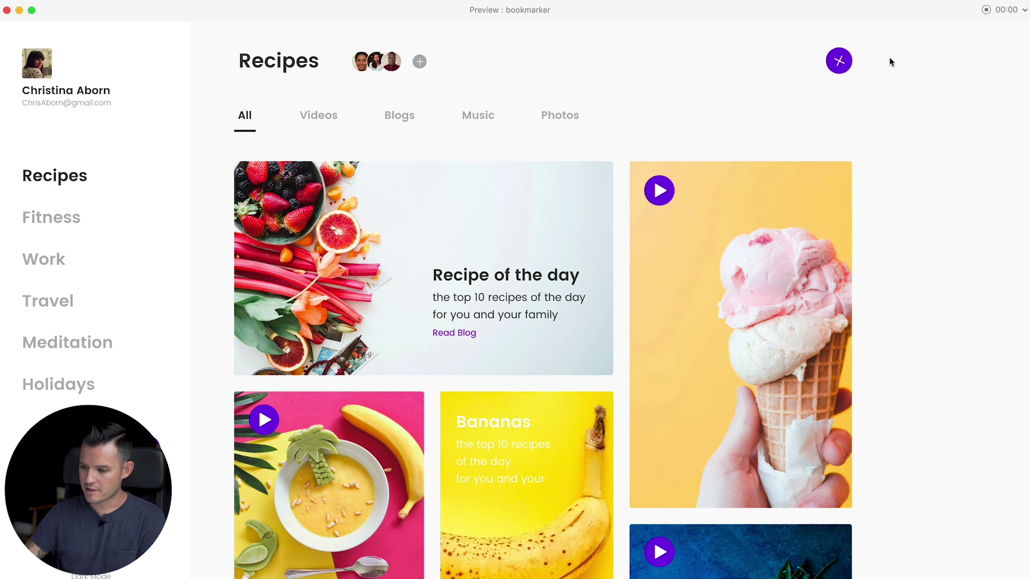
{"action": "left_click", "coordinate": [317, 124]}
{"action": "left_click", "coordinate": [249, 119]}
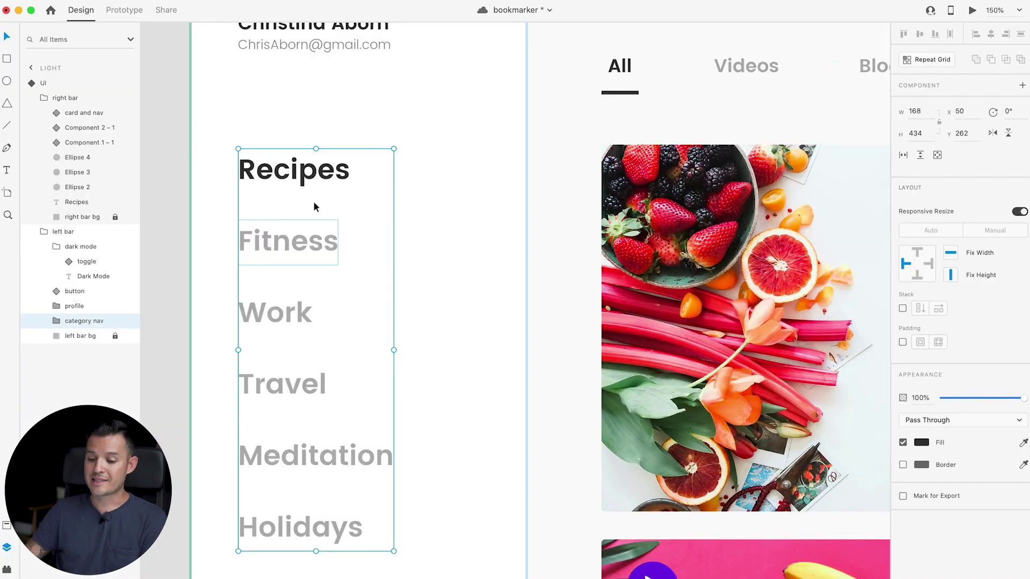
- Make the category nav a component and add Hover States to its nested label components, including Fitness and Work
{"action": "key", "text": "super+k"}
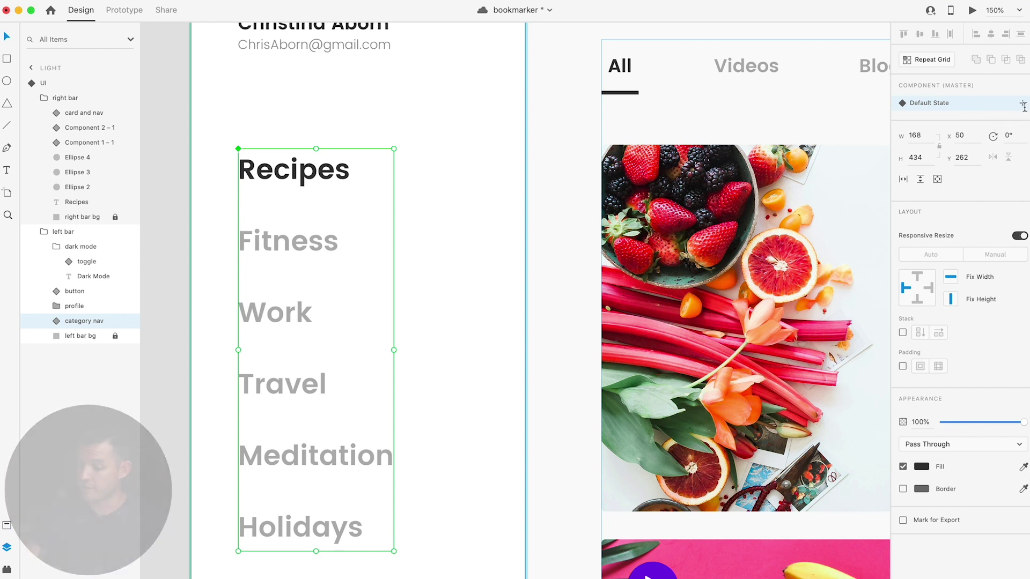
{"action": "double_click", "coordinate": [288, 241]}
{"action": "left_click", "coordinate": [275, 311]}
{"action": "left_click", "coordinate": [1022, 85]}
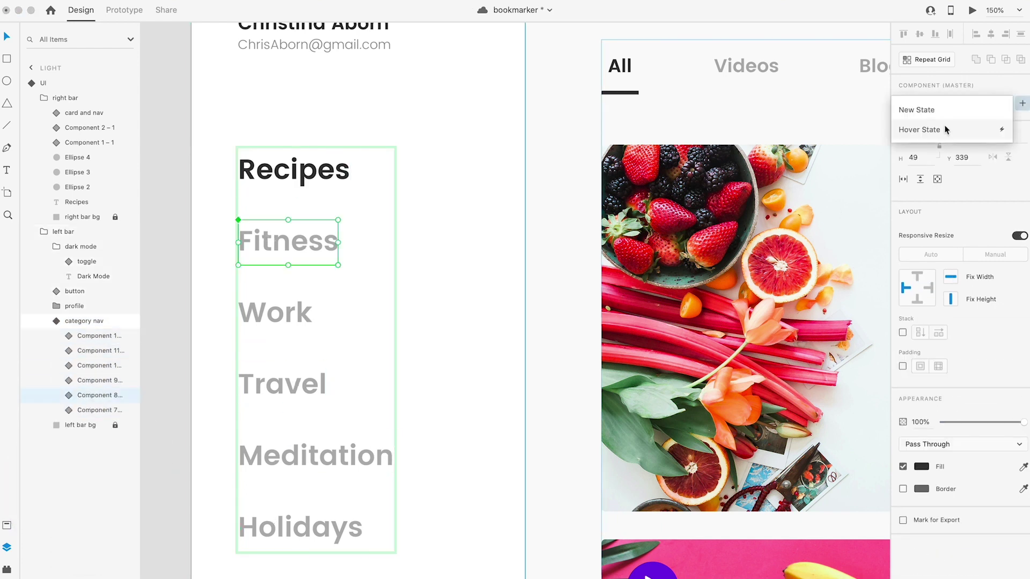
{"action": "left_click", "coordinate": [289, 252]}
{"action": "left_click", "coordinate": [275, 311]}
{"action": "left_click", "coordinate": [1022, 84]}
{"action": "left_click", "coordinate": [960, 129]}
- Set the label text to 100% opacity in the Hover States of the remaining categories, from Travel down to Holidays
{"action": "left_click", "coordinate": [283, 386]}
{"action": "left_click_drag", "start_coordinate": [973, 466], "coordinate": [1028, 471]}
{"action": "left_click", "coordinate": [122, 410]}
{"action": "double_click", "coordinate": [355, 528]}
{"action": "key", "text": "0"}
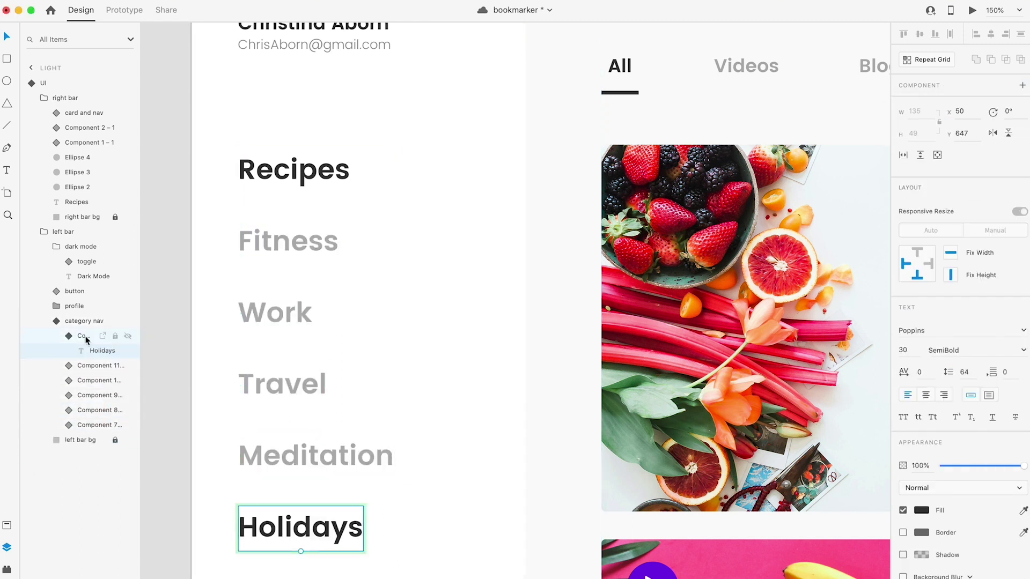
{"action": "left_click", "coordinate": [76, 322]}
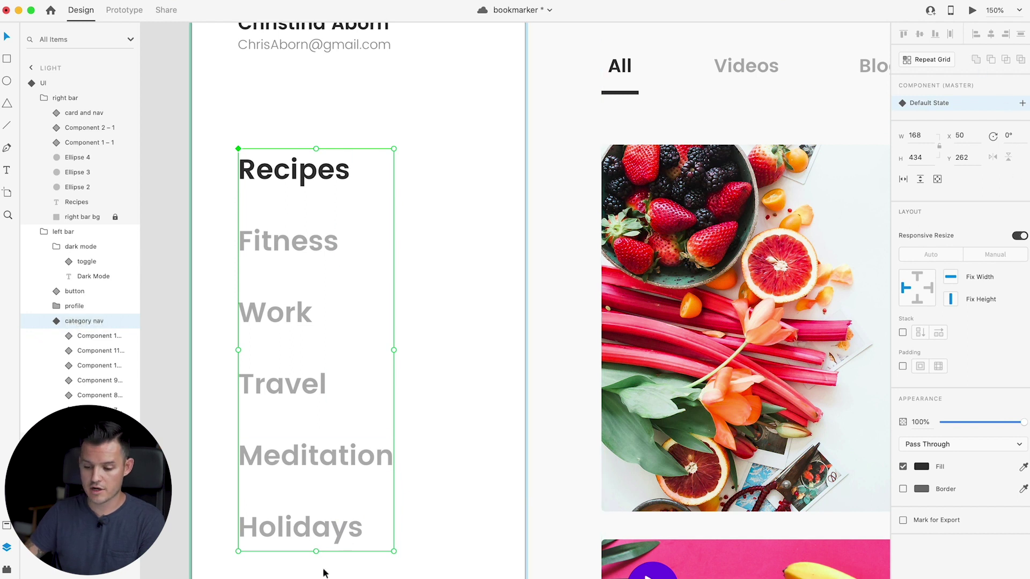
- Preview the category label hover effects and switch dark mode on and off
{"action": "left_click", "coordinate": [971, 11]}
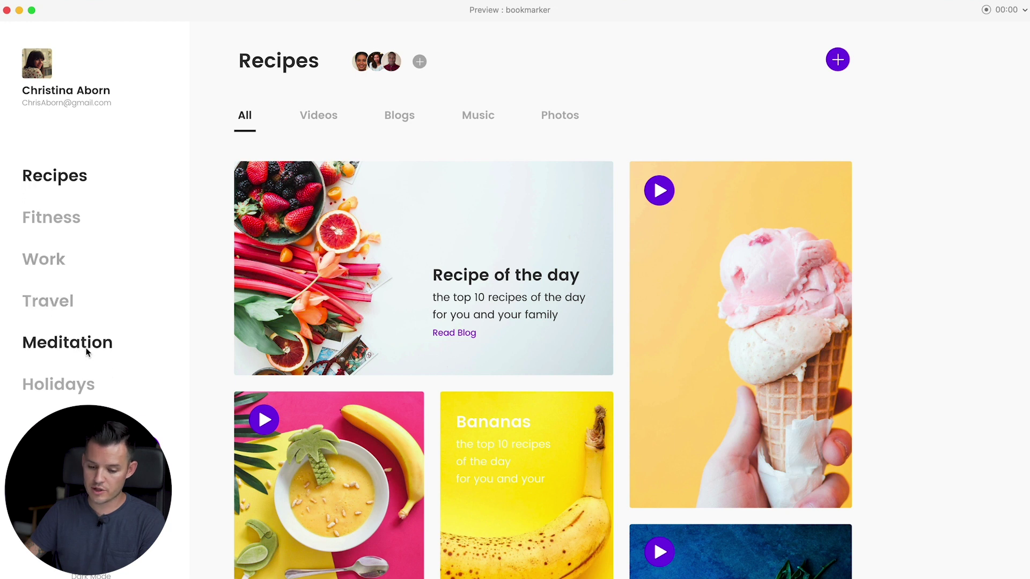
{"action": "left_click", "coordinate": [108, 575]}
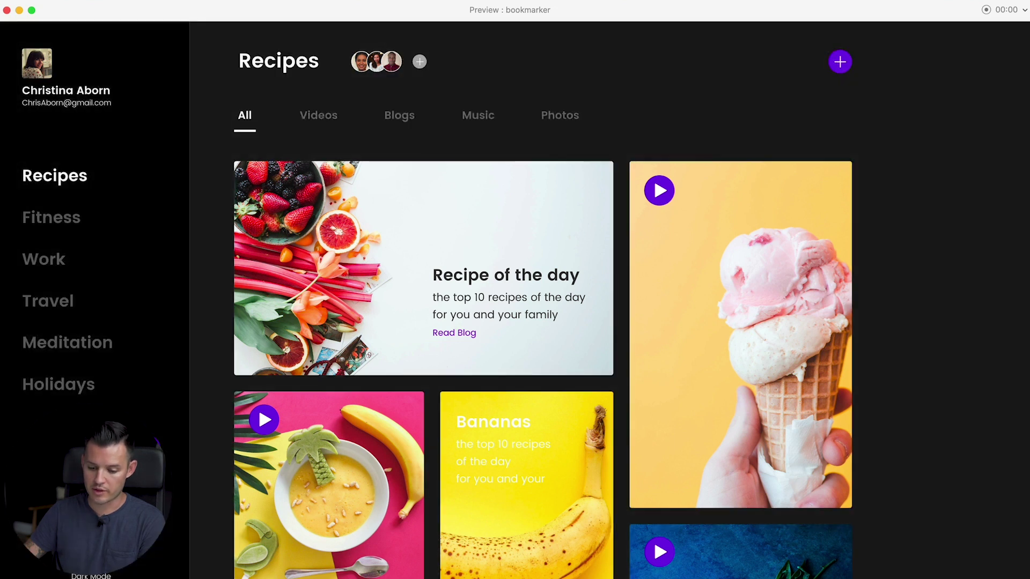
{"action": "left_click", "coordinate": [107, 575]}
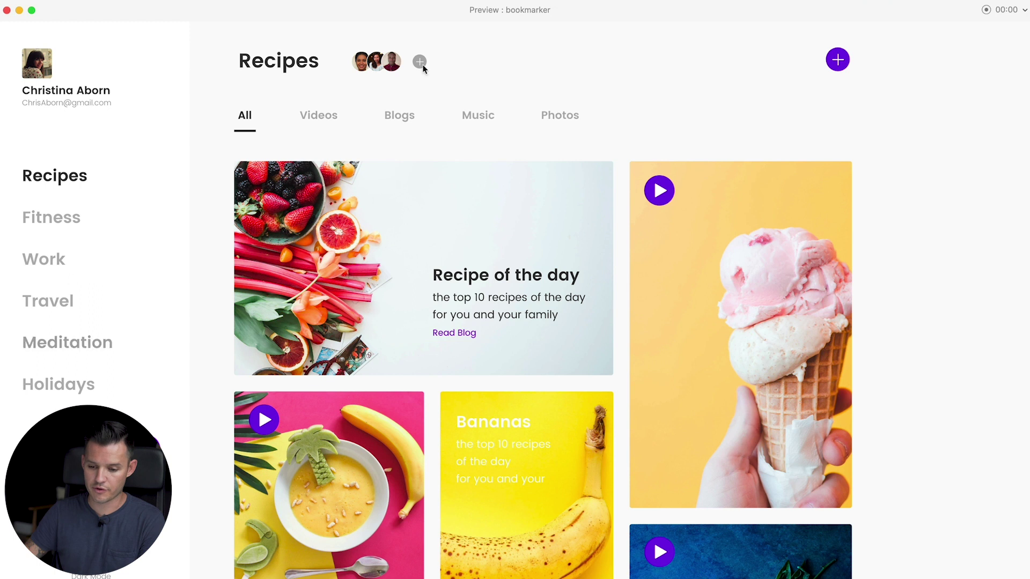
- Test switching between Videos and All twice in the preview, and try the purple plus button's hover
{"action": "left_click", "coordinate": [333, 117]}
{"action": "left_click", "coordinate": [253, 118]}
{"action": "left_click", "coordinate": [333, 117]}
{"action": "left_click", "coordinate": [243, 116]}
{"action": "left_click", "coordinate": [846, 63]}
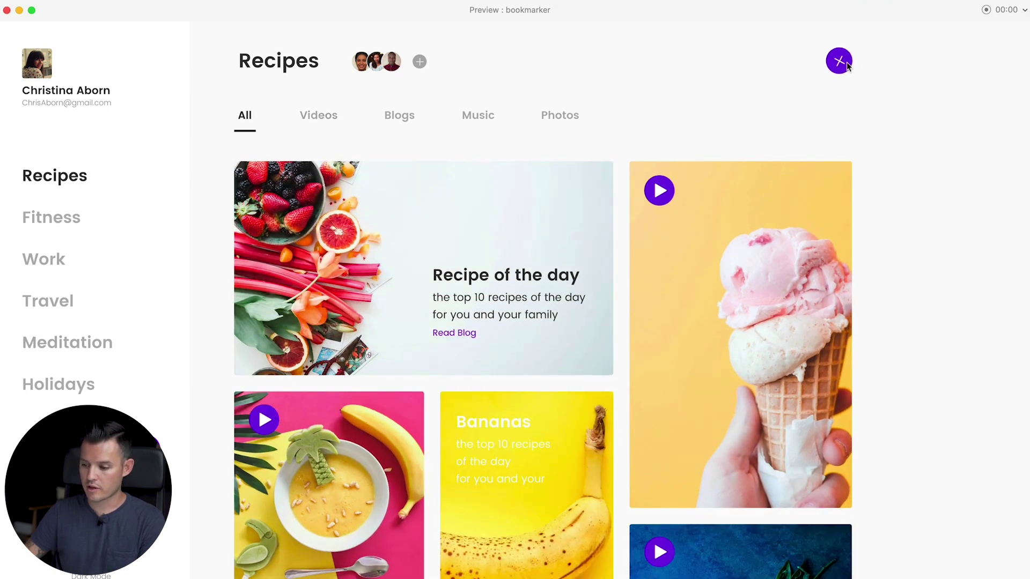